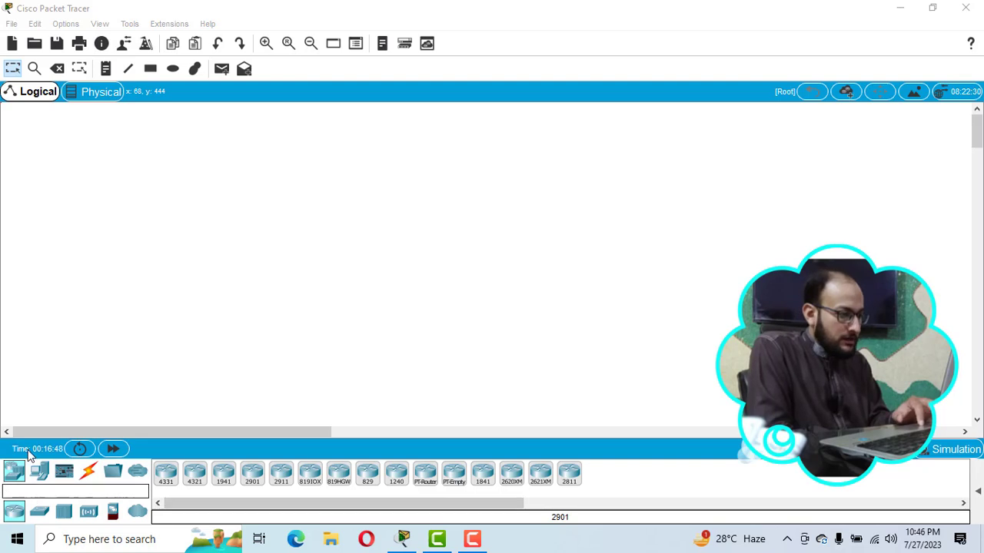
# Step: Place two PCs in the empty workspace, the second one below the first
pyautogui.click(40, 475)
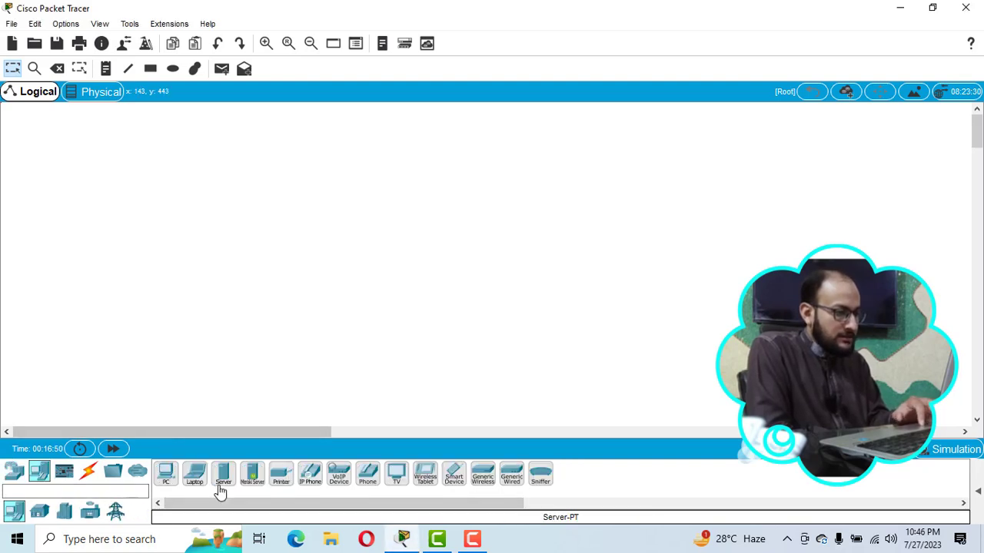
pyautogui.click(167, 486)
pyautogui.click(95, 209)
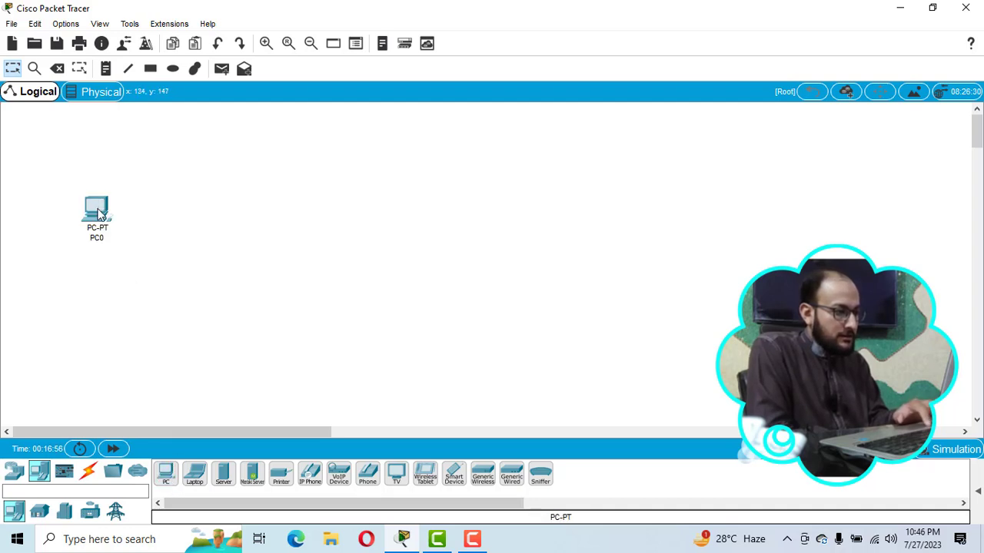
pyautogui.click(162, 481)
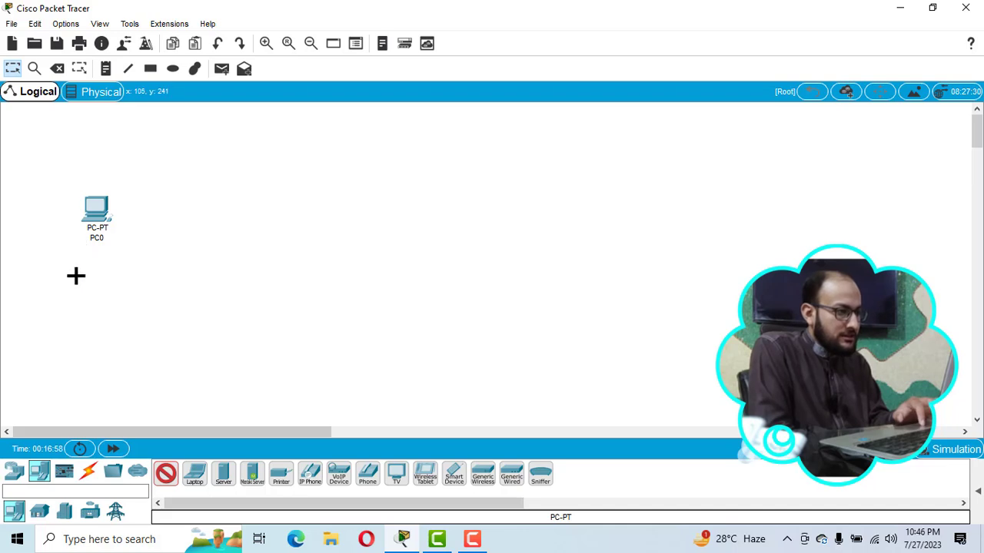
pyautogui.click(75, 276)
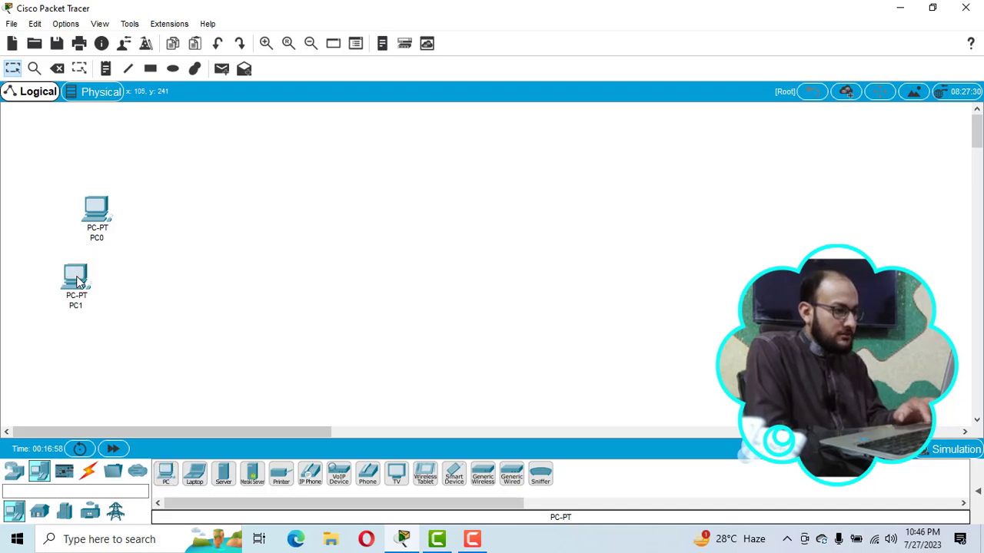
# Step: Place a generic server in the workspace and move it to the lower right of the two PCs
pyautogui.click(225, 472)
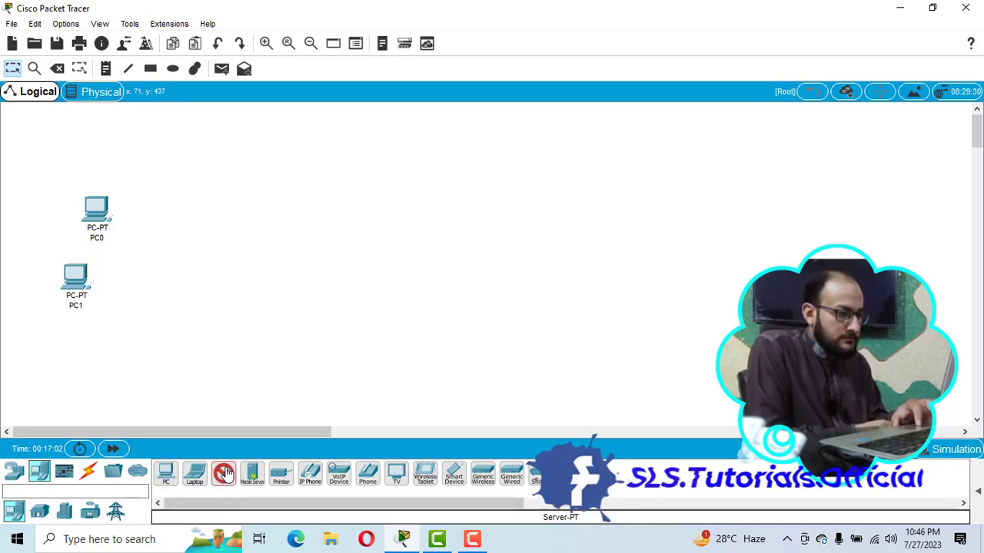
pyautogui.click(223, 386)
pyautogui.moveTo(229, 384); pyautogui.dragTo(227, 326)
# Step: Rename the server as HTTP Server
pyautogui.click(224, 359)
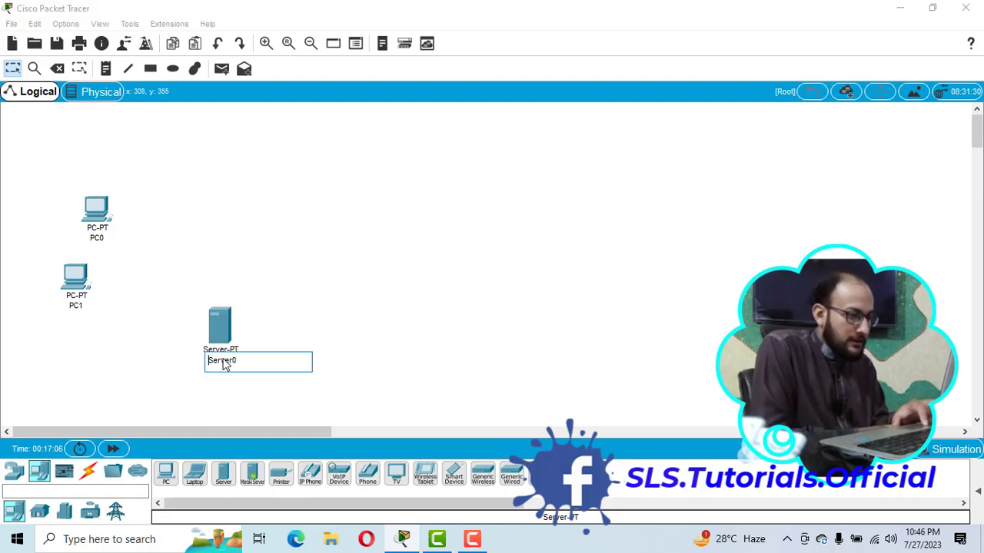
pyautogui.press('Delete')
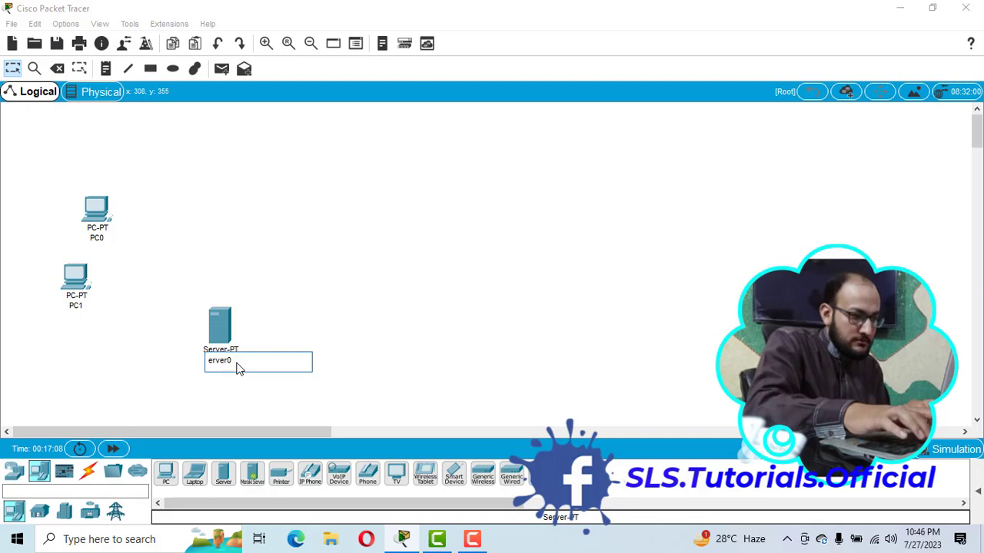
pyautogui.press('Delete')
pyautogui.press('Delete')
pyautogui.press('Delete')
pyautogui.press('Delete')
pyautogui.press('Delete')
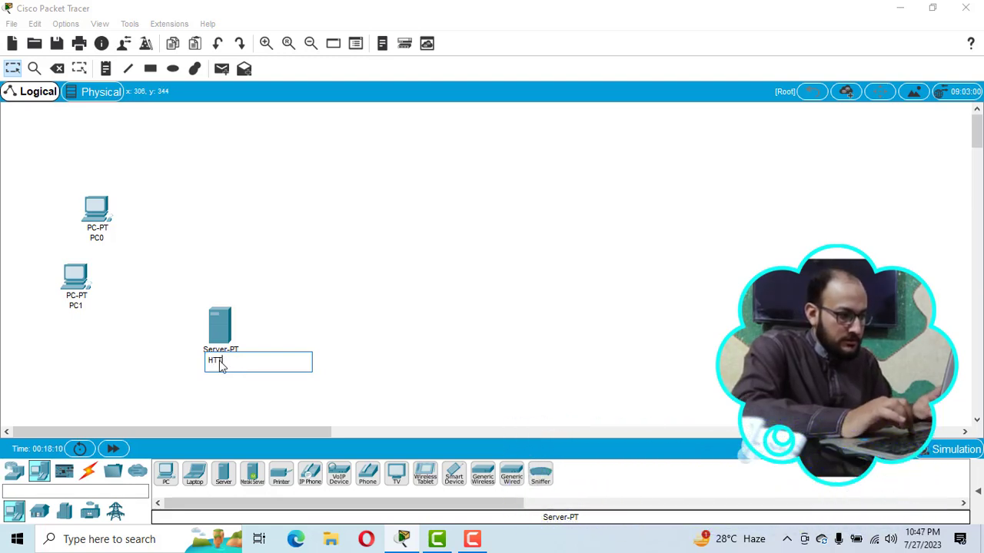
pyautogui.write('HT')
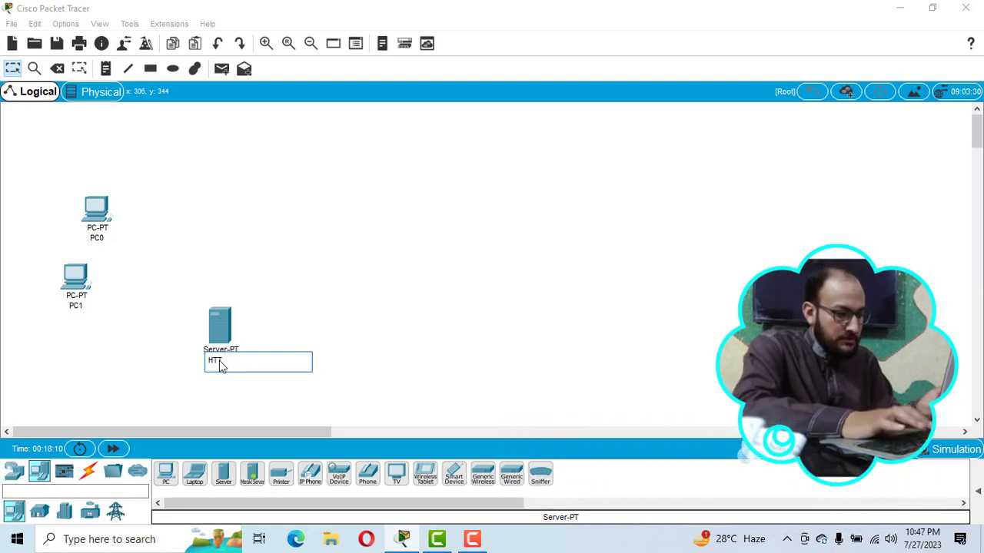
pyautogui.write('TP Server')
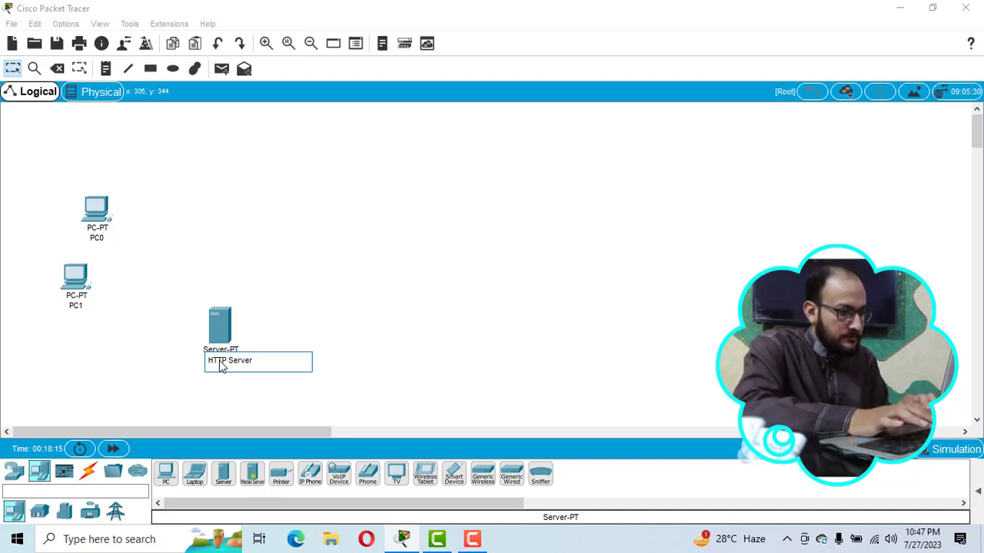
pyautogui.click(182, 344)
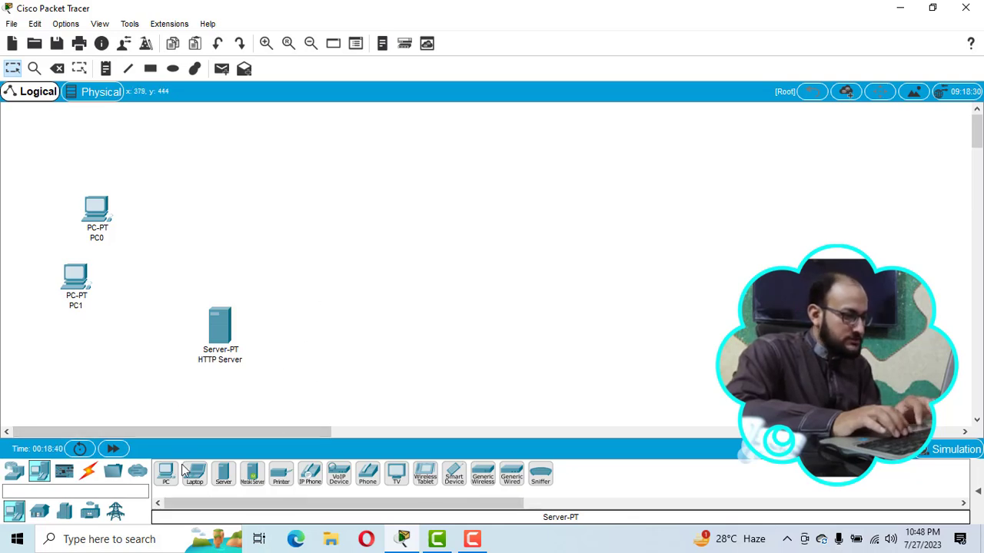
# Step: Place a 2960 switch to the right of PC0, above the server
pyautogui.click(14, 471)
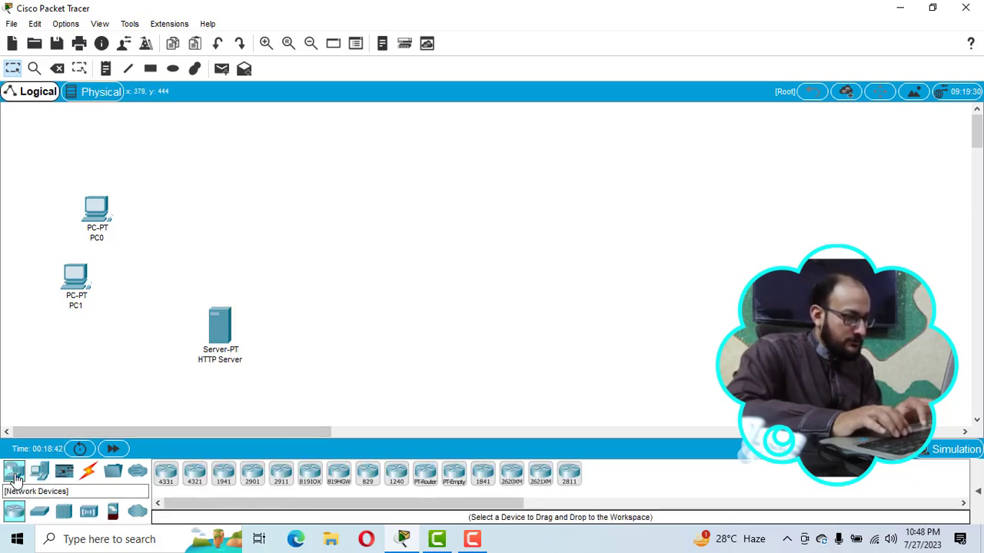
pyautogui.click(39, 512)
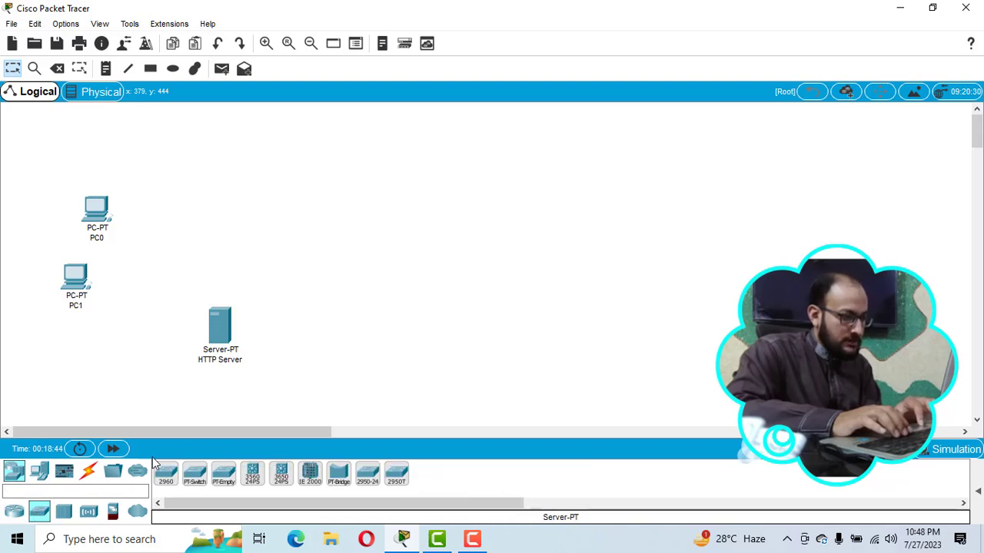
pyautogui.click(166, 475)
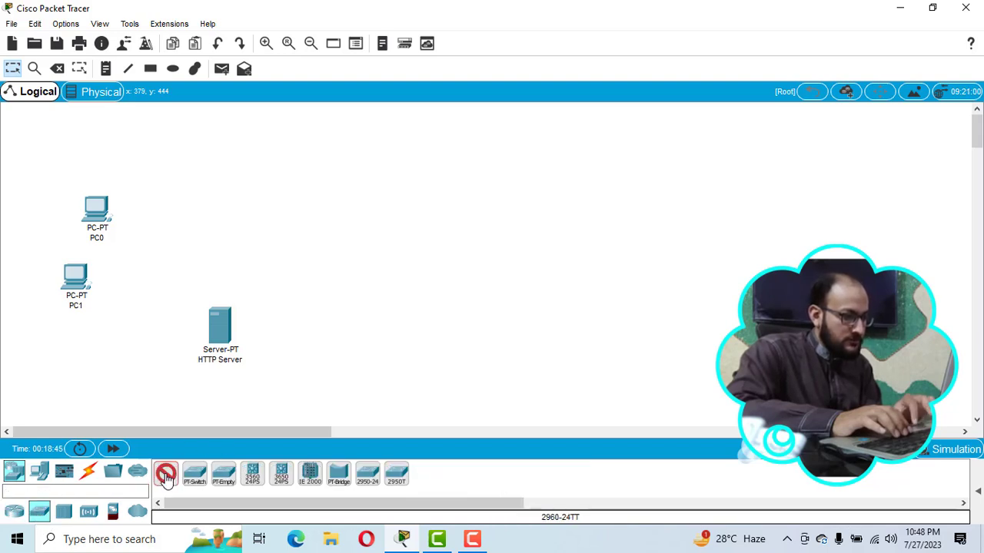
pyautogui.click(215, 213)
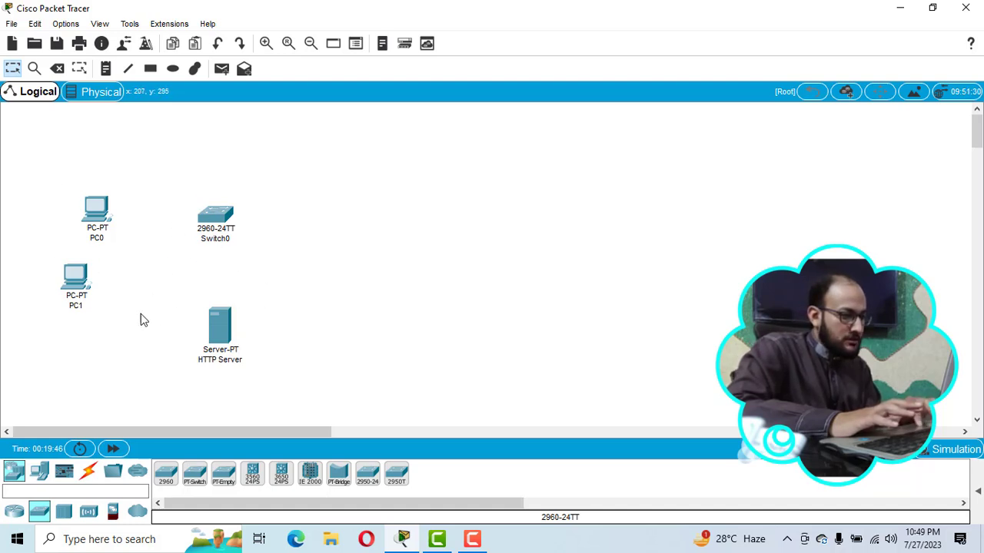
# Step: Connect PC0's FastEthernet0 to the switch's FastEthernet0/5 with a copper straight-through cable
pyautogui.click(89, 471)
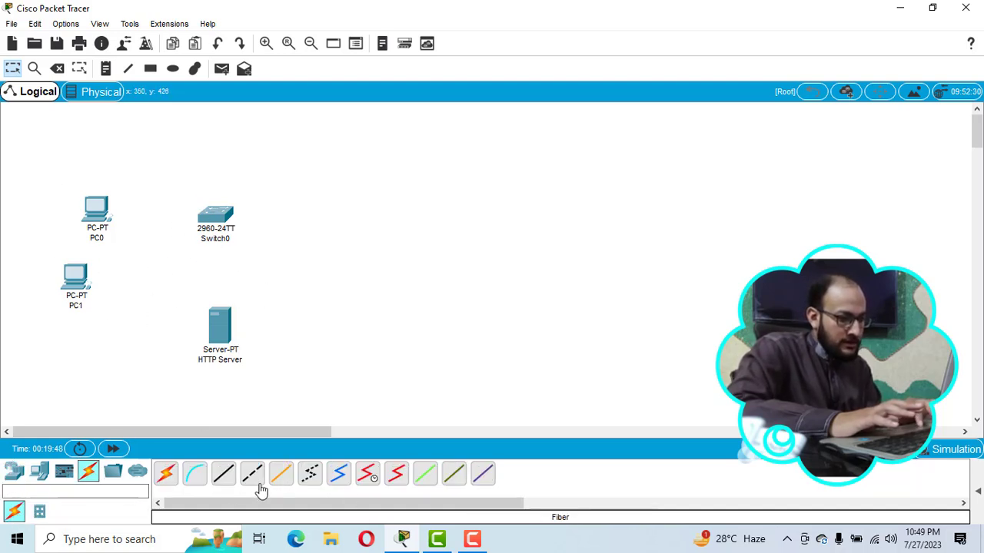
pyautogui.click(220, 478)
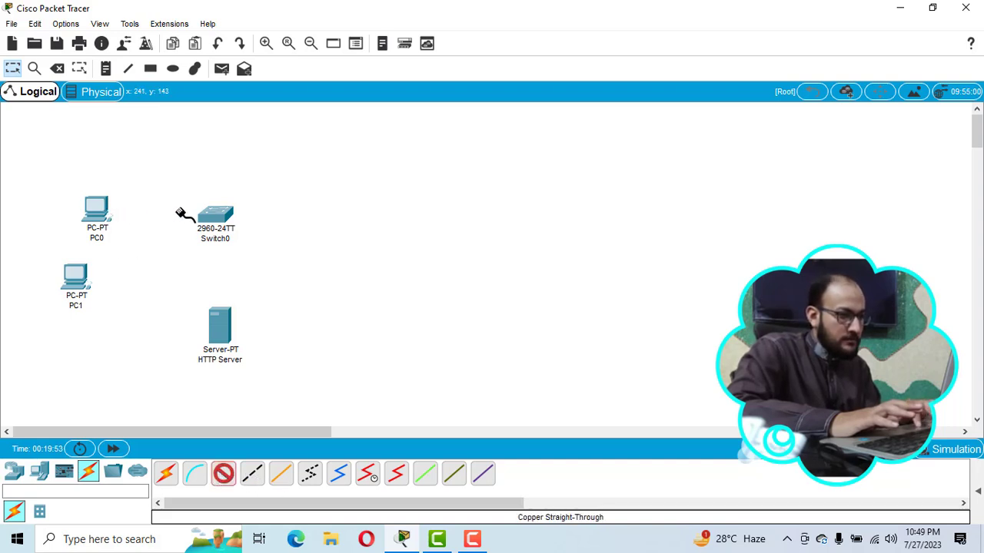
pyautogui.click(101, 202)
pyautogui.click(148, 256)
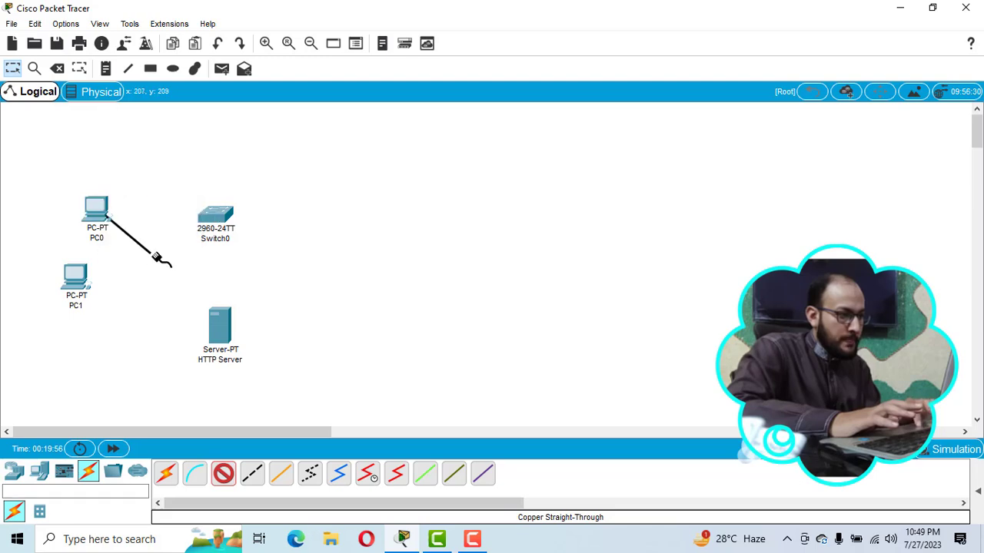
pyautogui.click(213, 223)
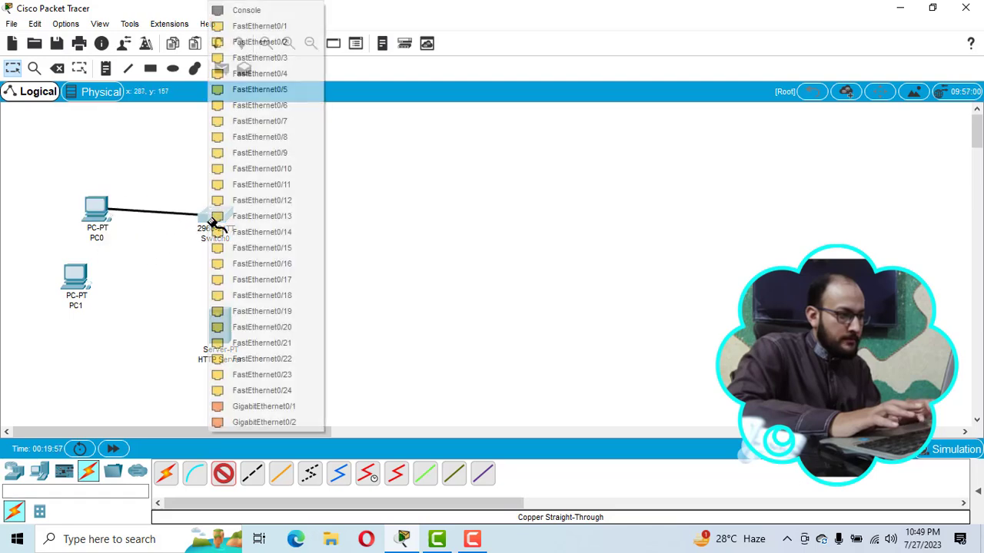
pyautogui.click(267, 91)
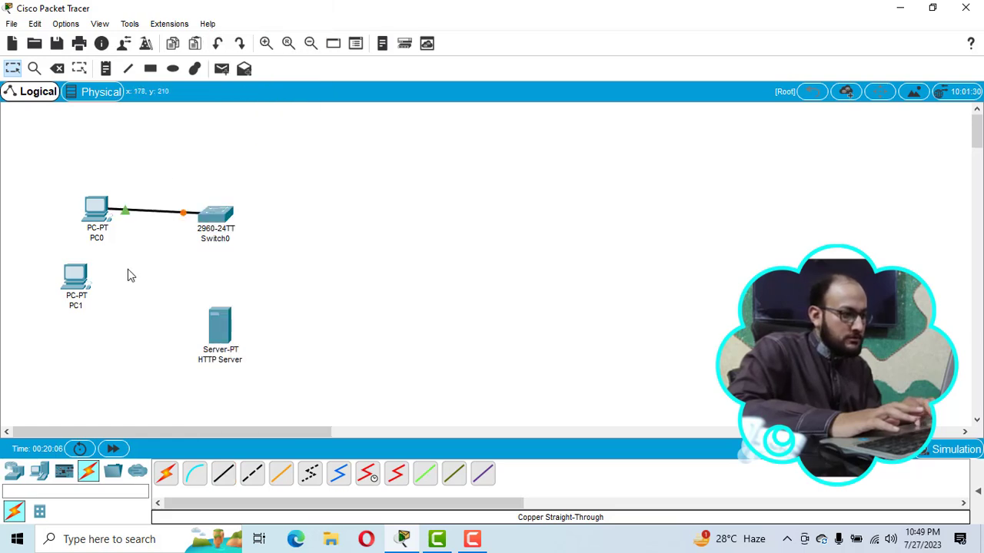
# Step: Connect PC1's FastEthernet0 to the switch's FastEthernet0/13 with a copper straight-through cable
pyautogui.click(223, 472)
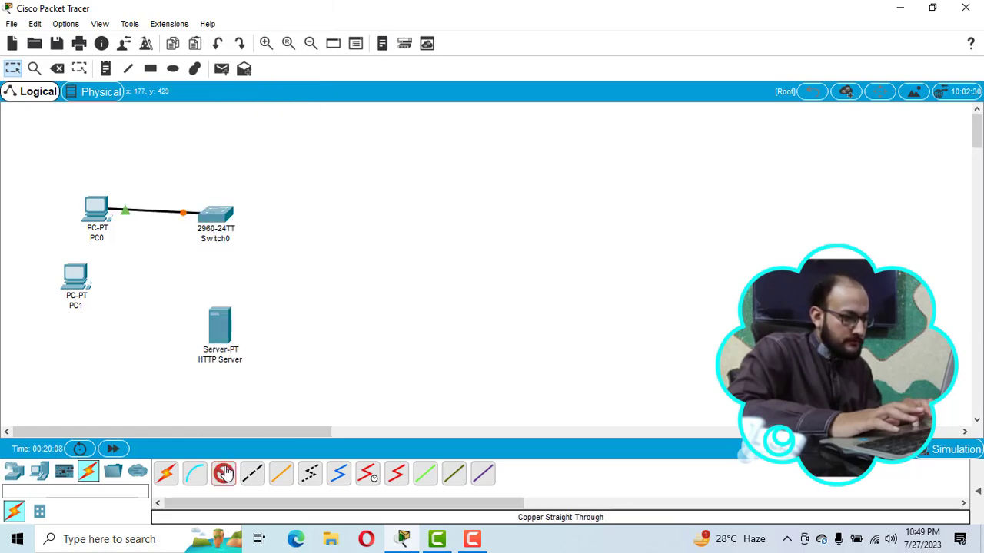
pyautogui.click(86, 284)
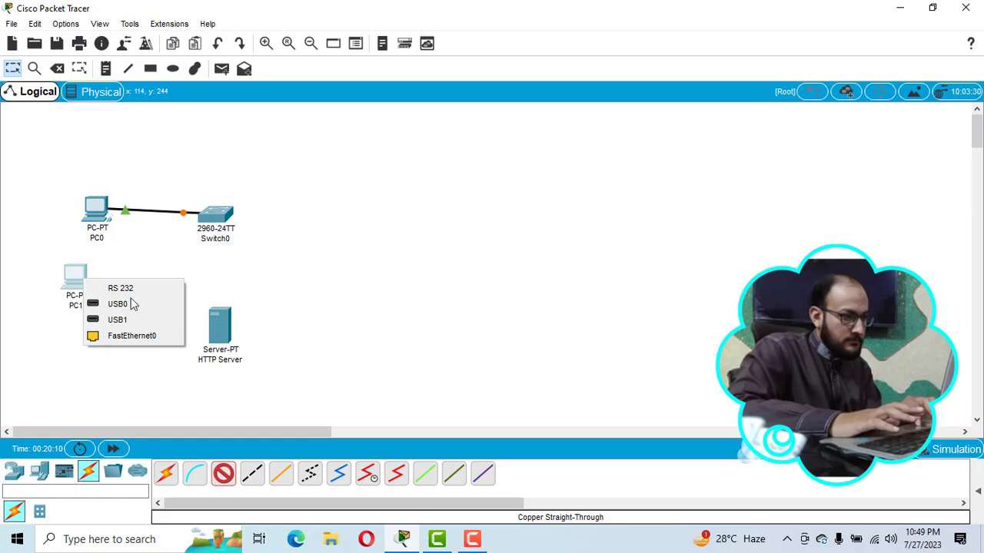
pyautogui.click(119, 339)
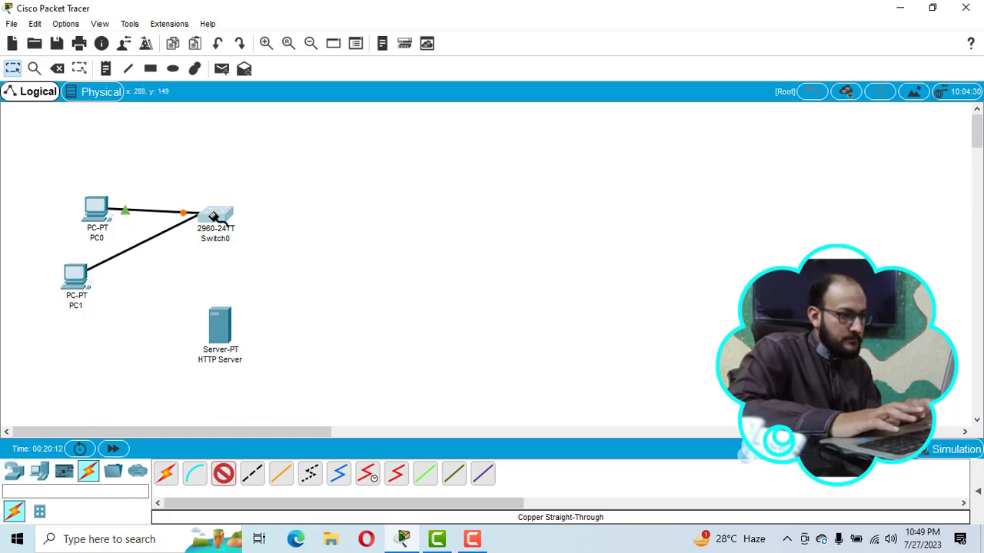
pyautogui.click(215, 218)
pyautogui.click(250, 199)
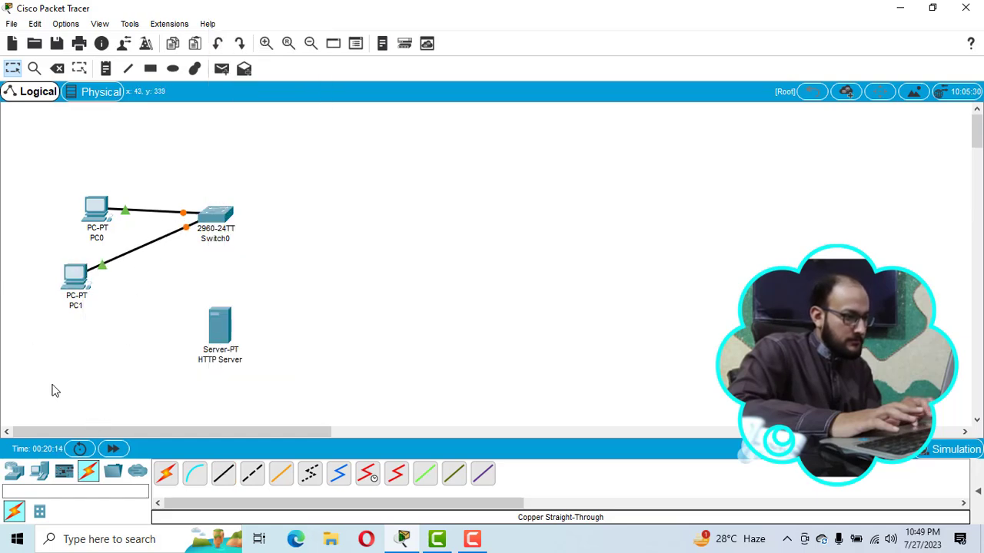
# Step: Connect the HTTP Server's FastEthernet0 to the switch's FastEthernet0/11 with a copper straight-through cable
pyautogui.click(219, 479)
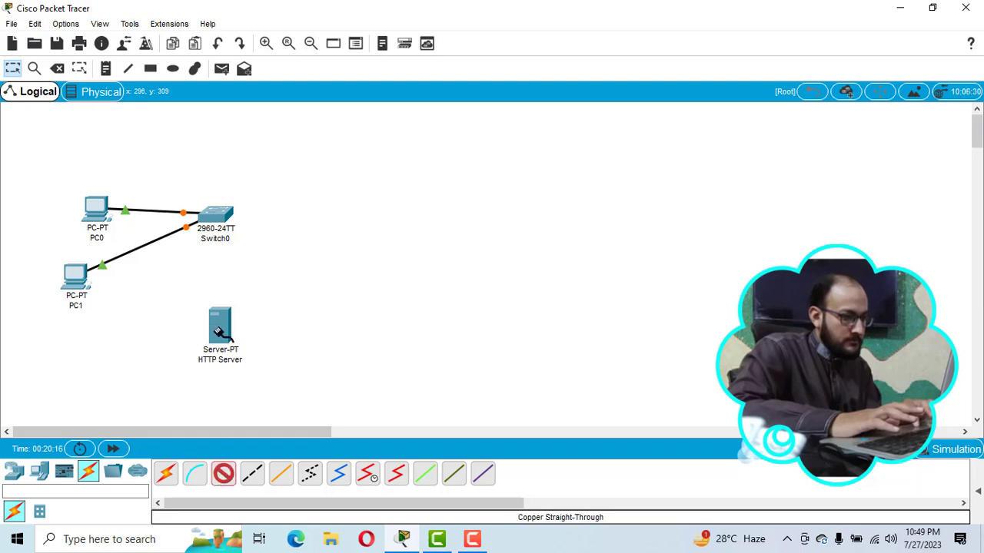
pyautogui.click(220, 333)
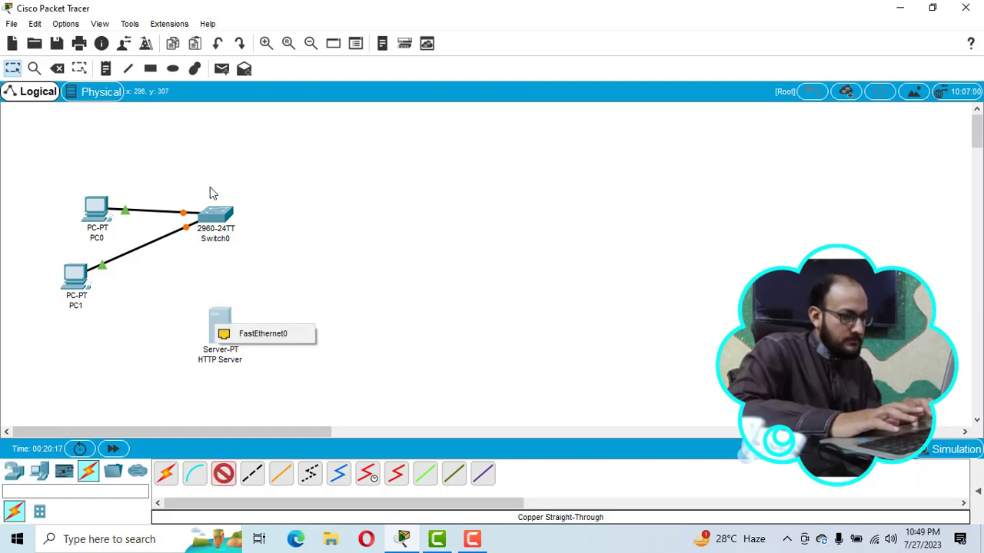
pyautogui.click(250, 334)
pyautogui.click(222, 215)
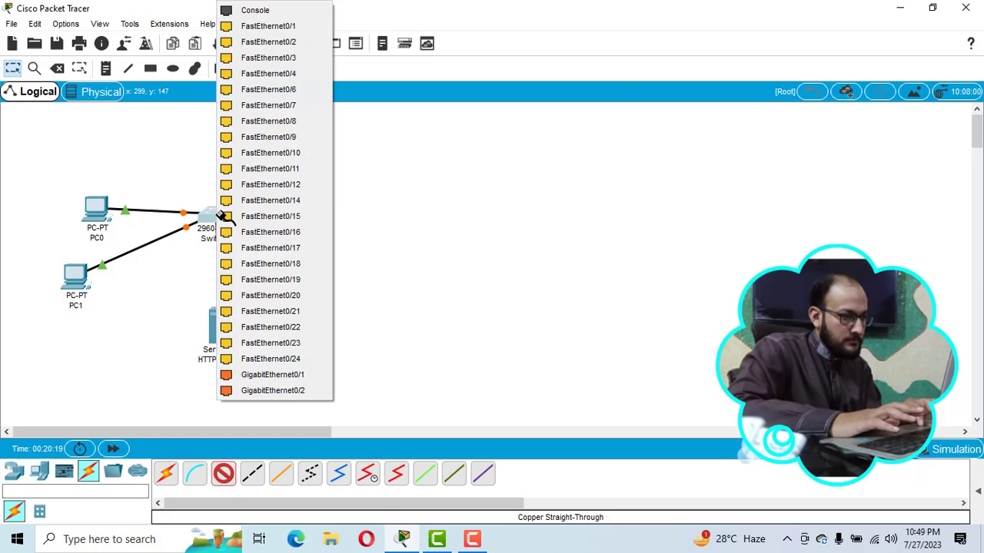
pyautogui.click(252, 169)
# Step: Add a note reading "SLS Network" below the topology
pyautogui.click(105, 68)
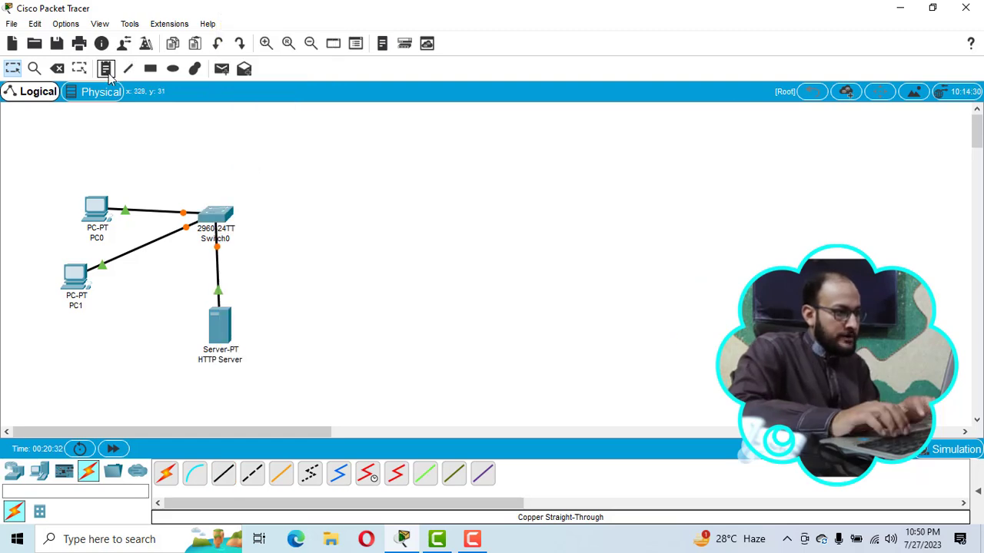
pyautogui.click(75, 378)
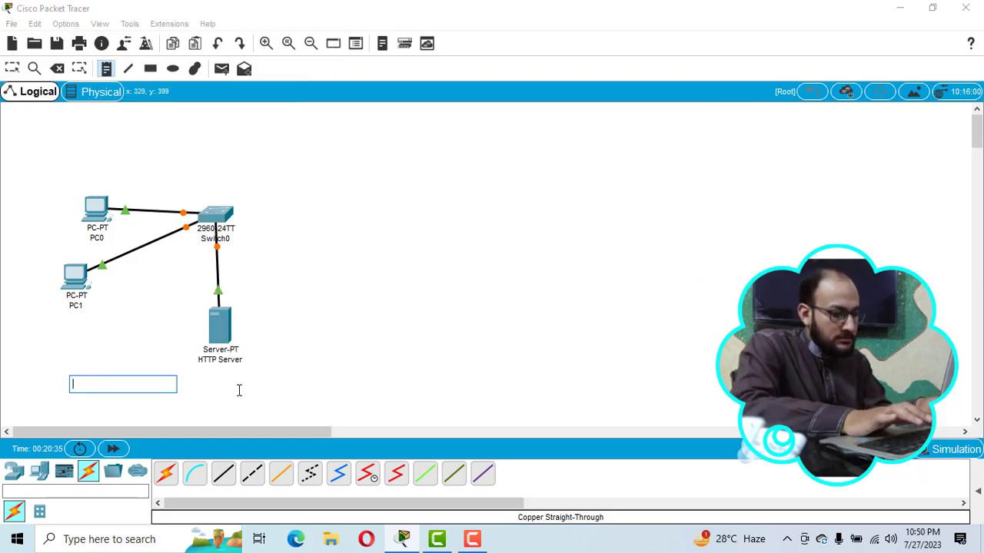
pyautogui.write('SLS N')
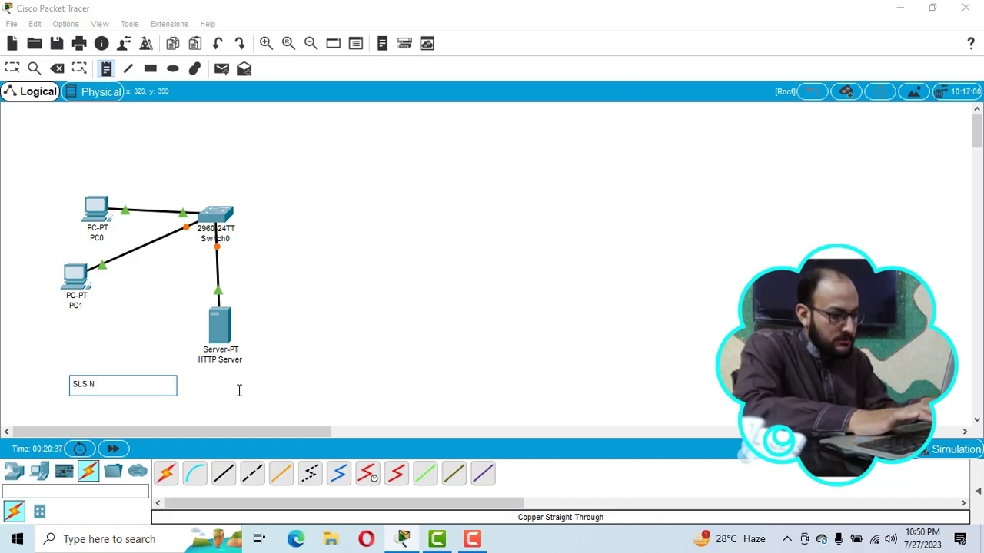
pyautogui.write('e')
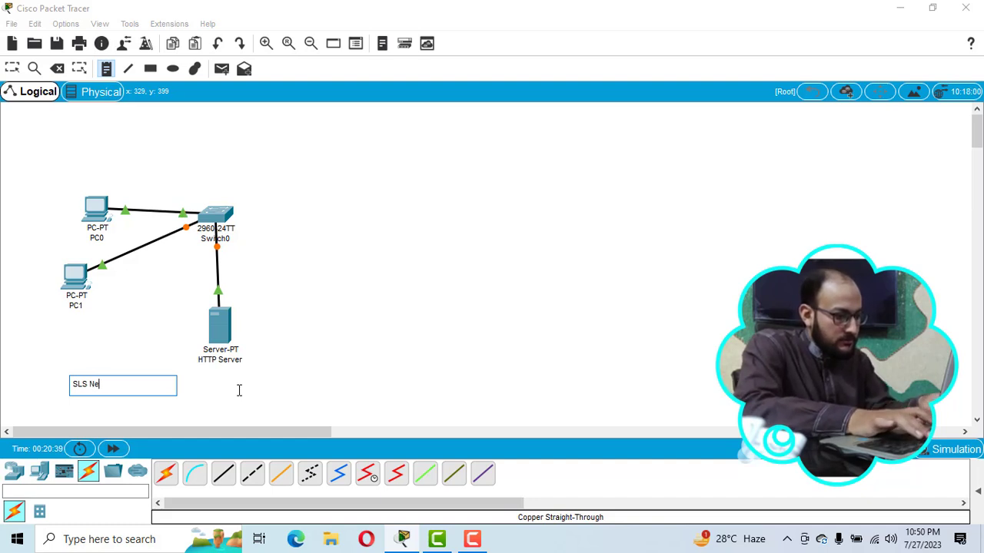
pyautogui.write('twork')
pyautogui.click(12, 68)
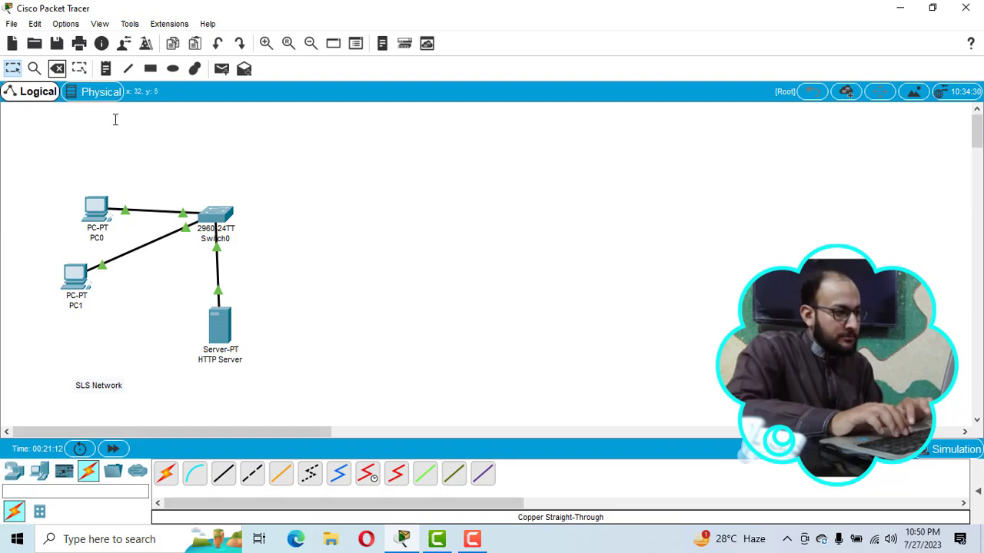
# Step: Assign PC0 the static IP address 192.168.10.2 with subnet mask 255.255.255.0
pyautogui.click(96, 206)
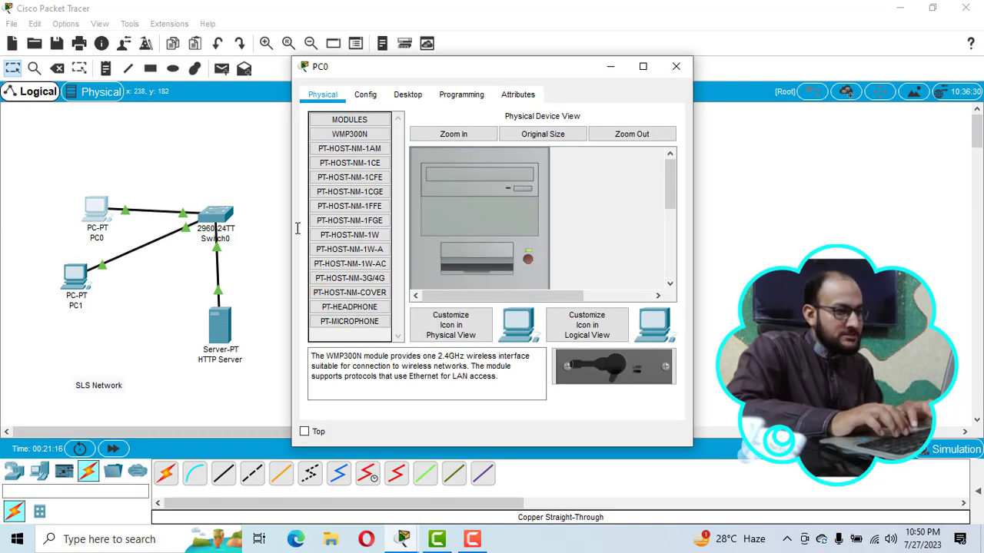
pyautogui.click(407, 98)
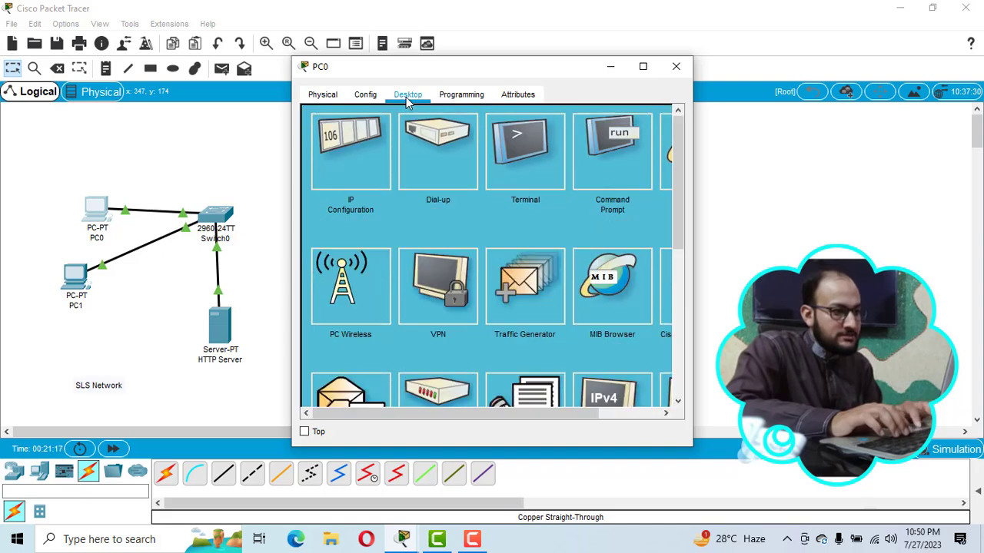
pyautogui.click(364, 184)
pyautogui.click(424, 196)
pyautogui.write('1')
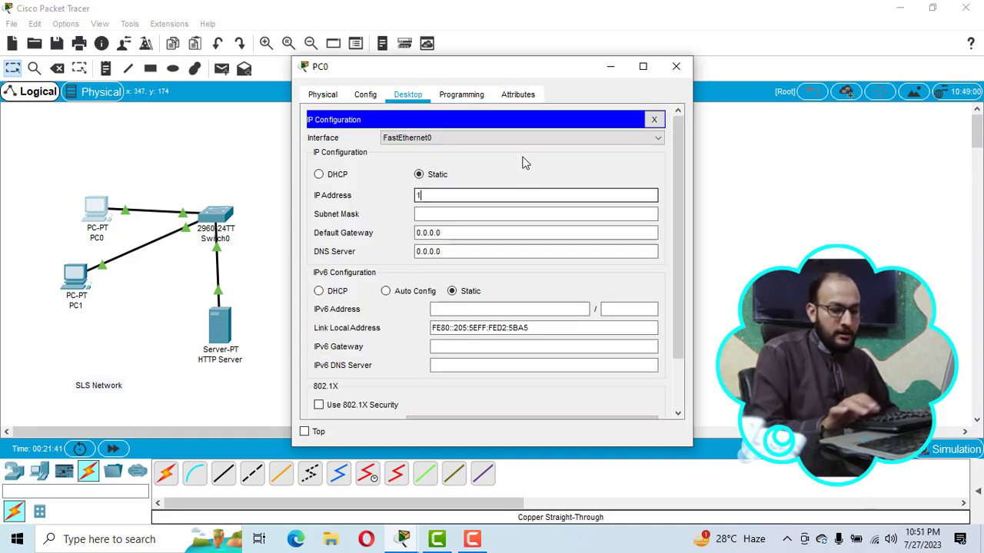
pyautogui.write('92.168.')
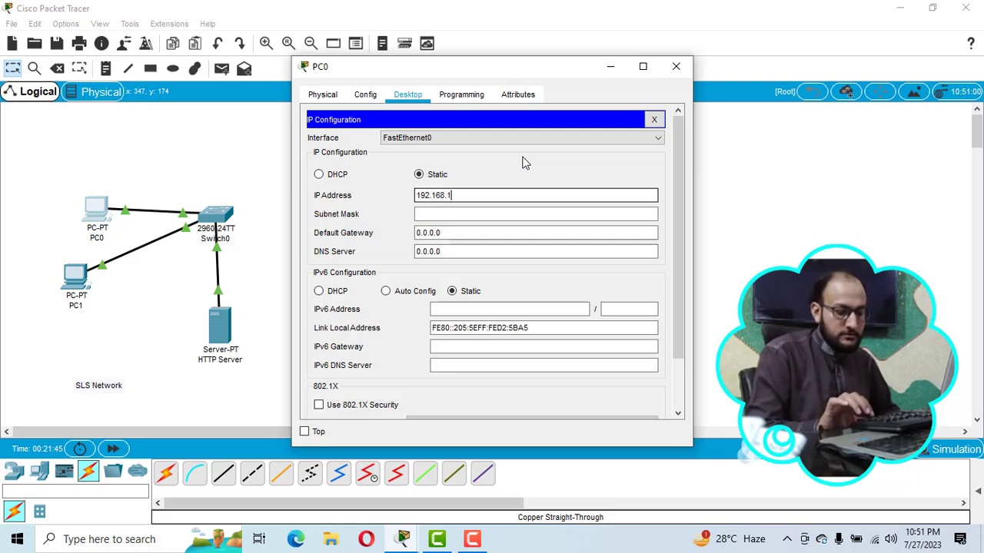
pyautogui.write('10.')
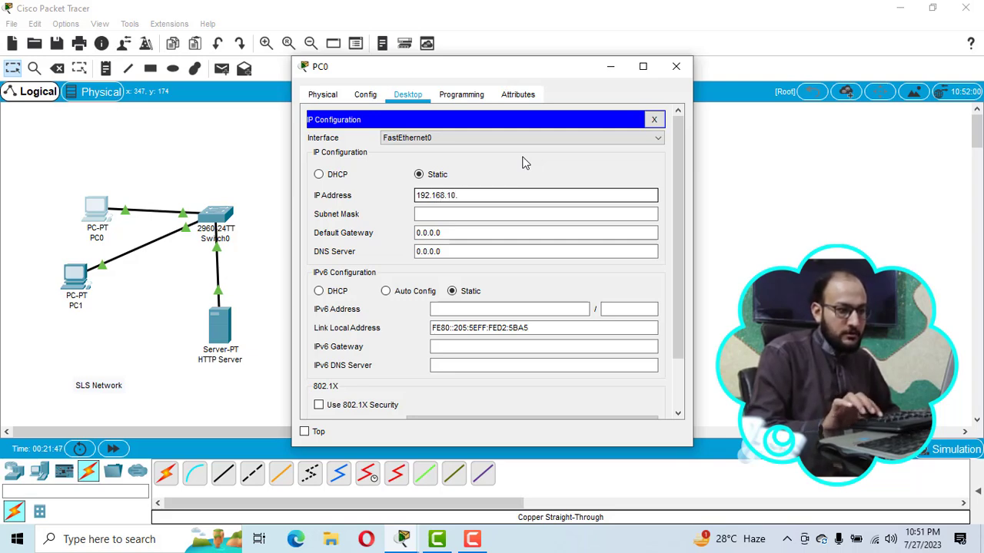
pyautogui.write('2')
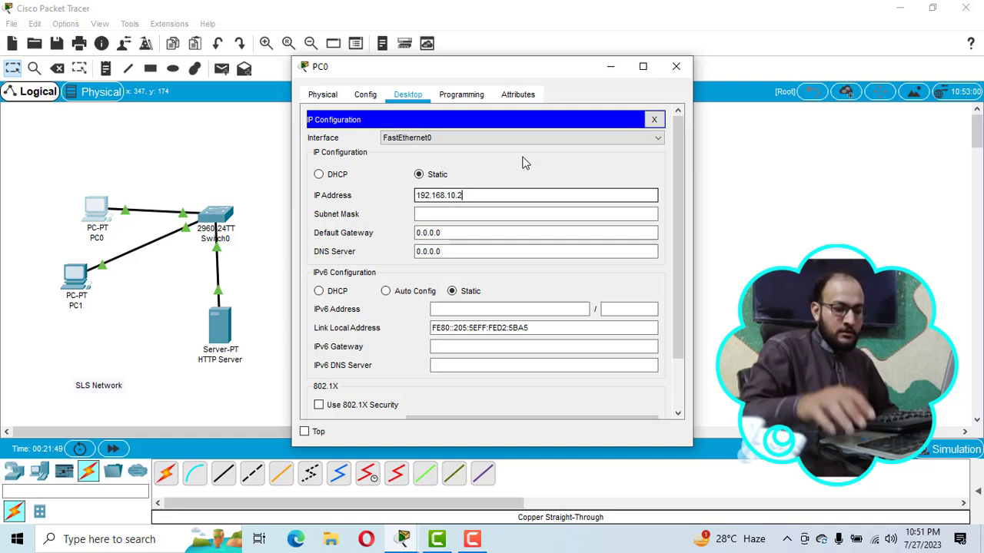
pyautogui.press('Return')
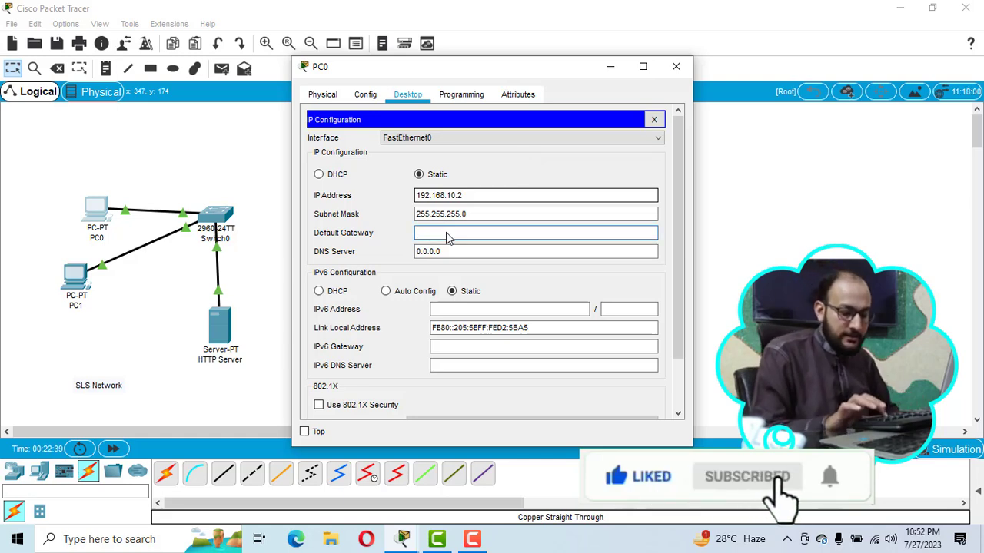
# Step: Set PC0's default gateway to 192.168.10.10 and close its configuration window
pyautogui.write('192.168')
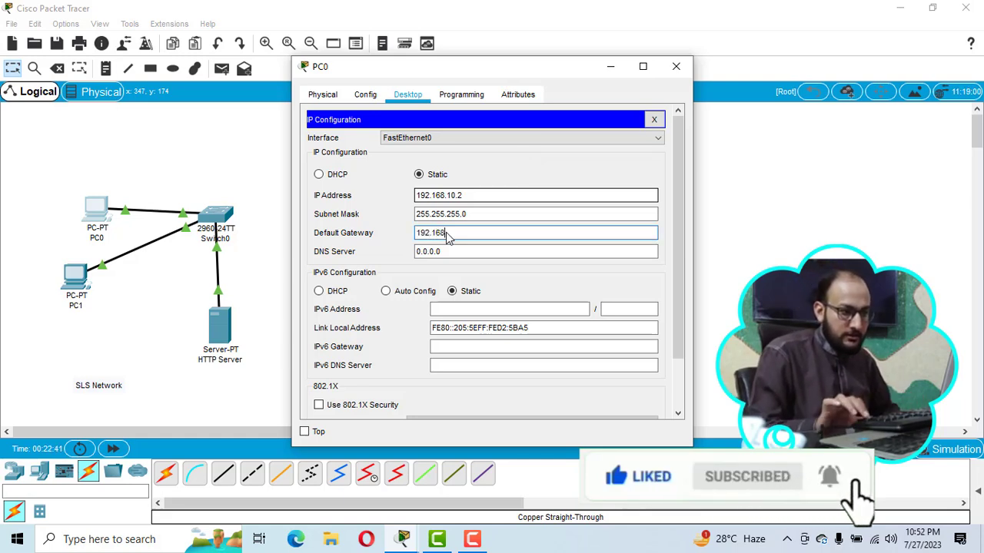
pyautogui.write('.10.10')
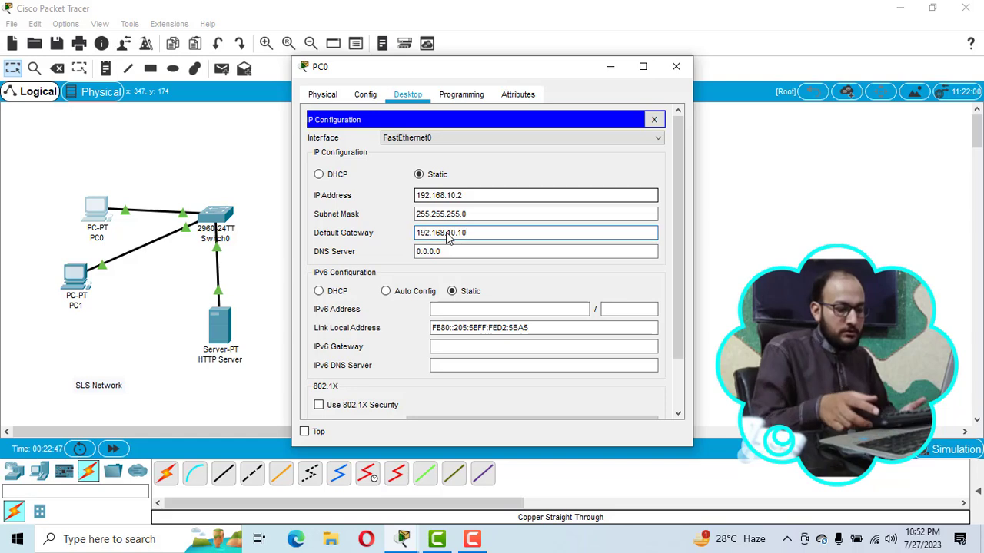
pyautogui.click(675, 69)
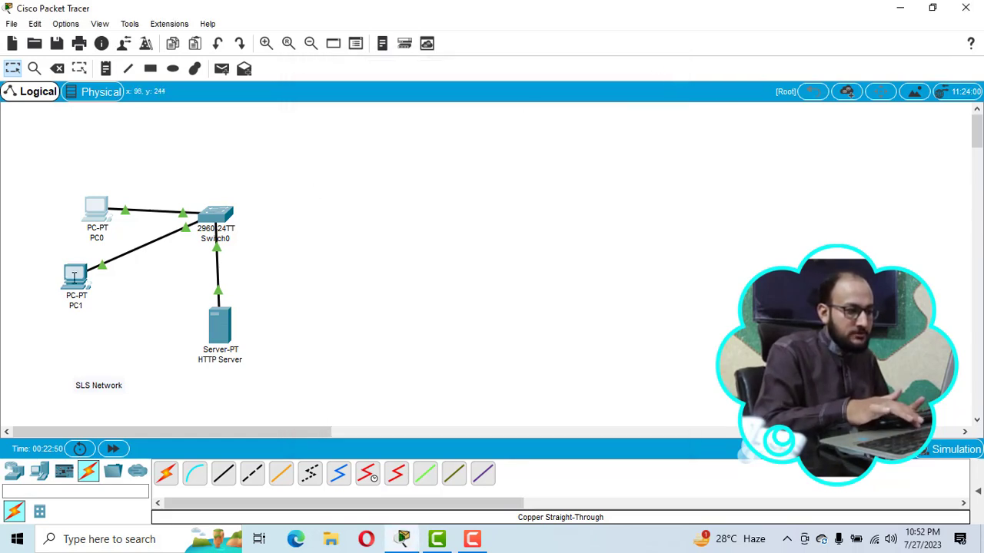
# Step: Assign PC1 the static IP address 192.168.10.3 with subnet mask 255.255.255.0
pyautogui.click(74, 277)
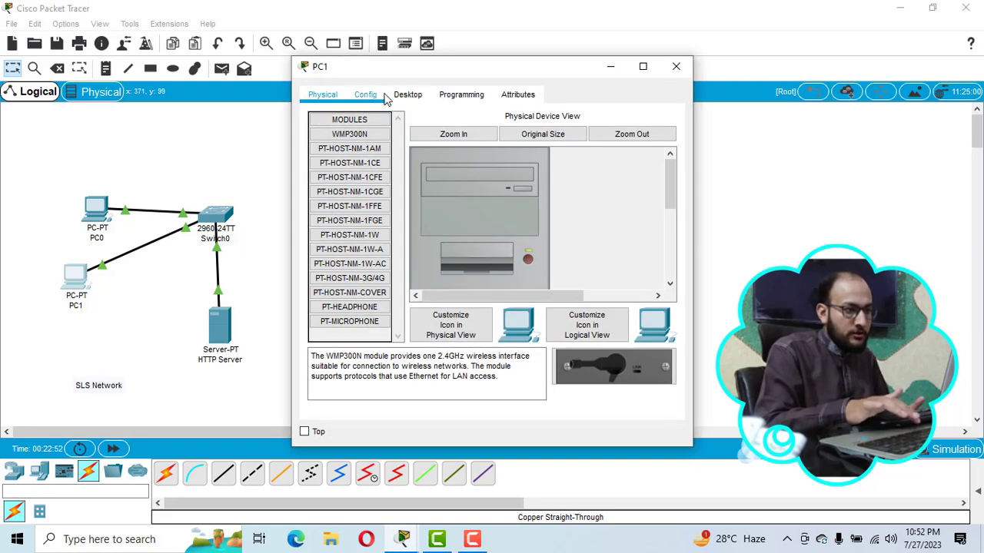
pyautogui.click(401, 92)
pyautogui.click(350, 146)
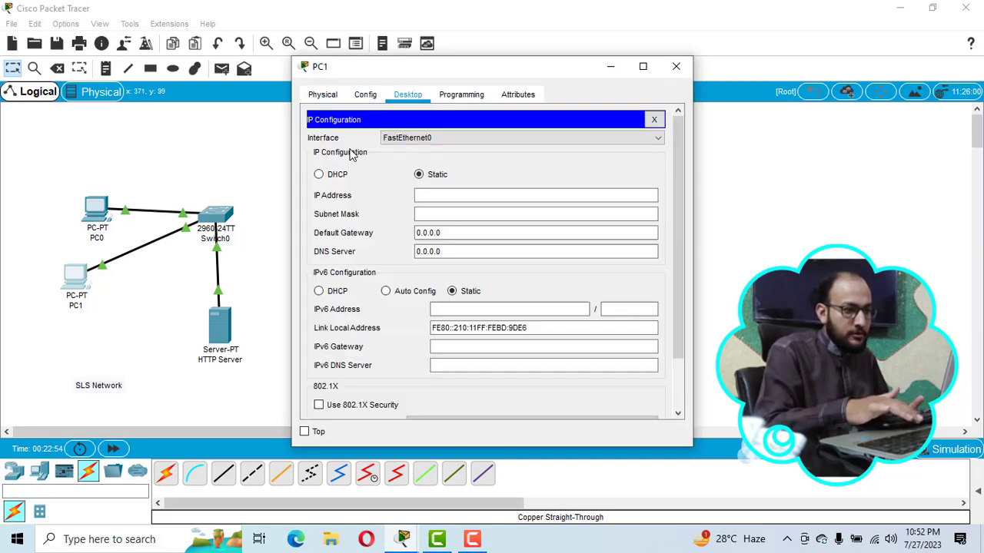
pyautogui.click(461, 197)
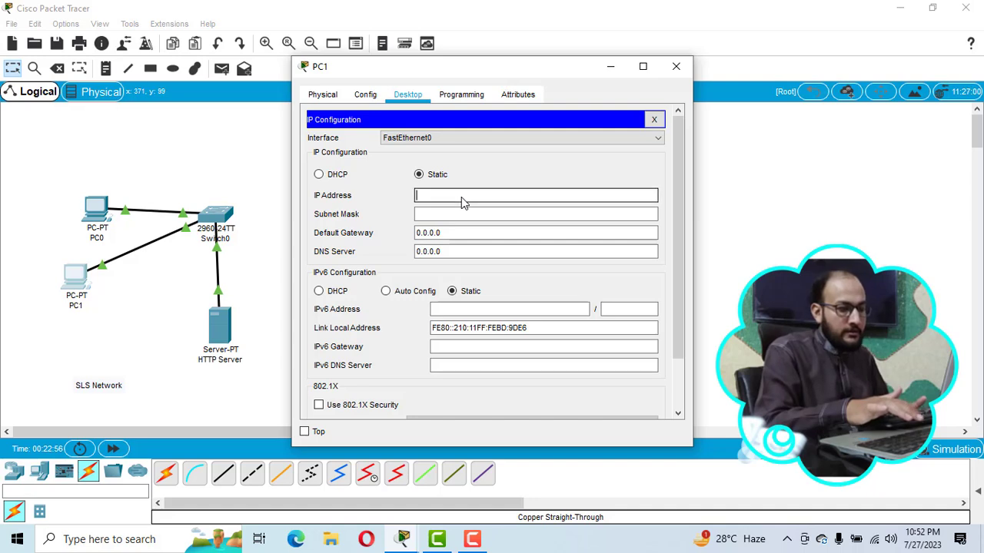
pyautogui.write('192.168.10')
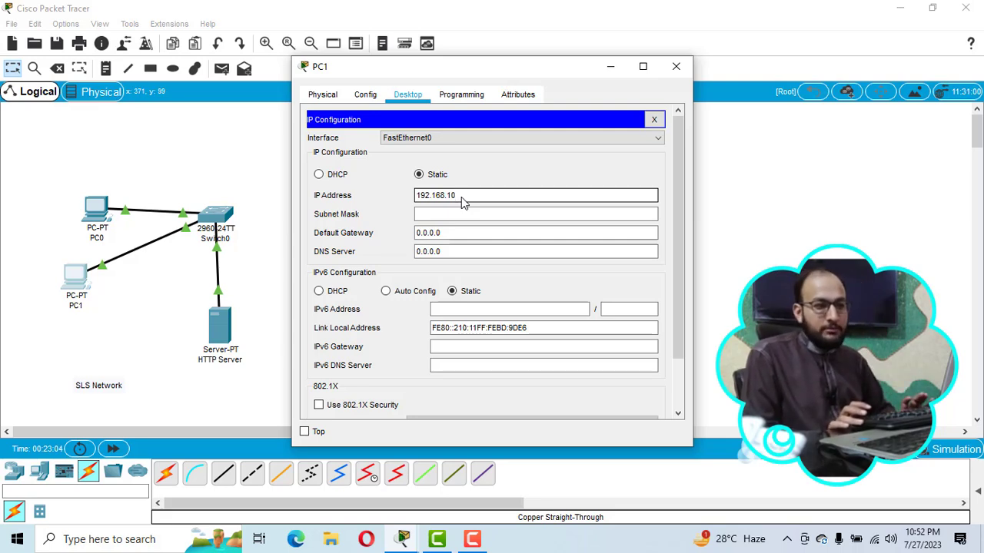
pyautogui.write('.3')
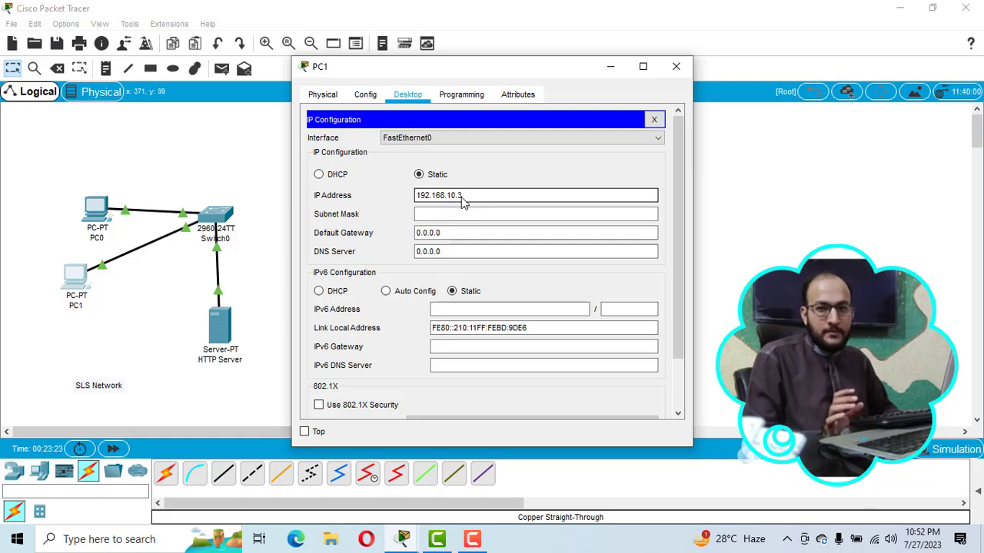
pyautogui.moveTo(420, 195)
pyautogui.mouseDown()
pyautogui.moveTo(461, 182)
pyautogui.moveTo(423, 199)
pyautogui.mouseUp()
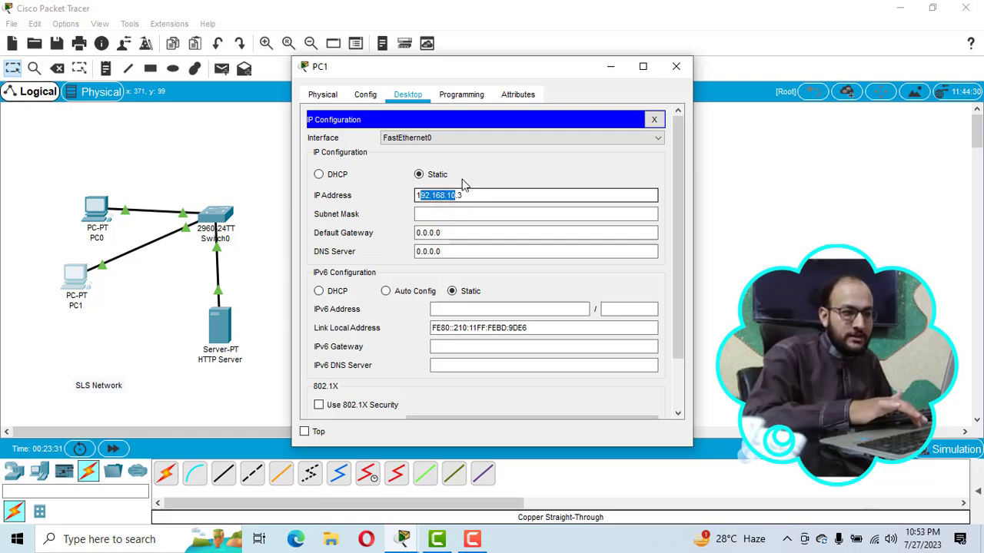
pyautogui.press('Tab')
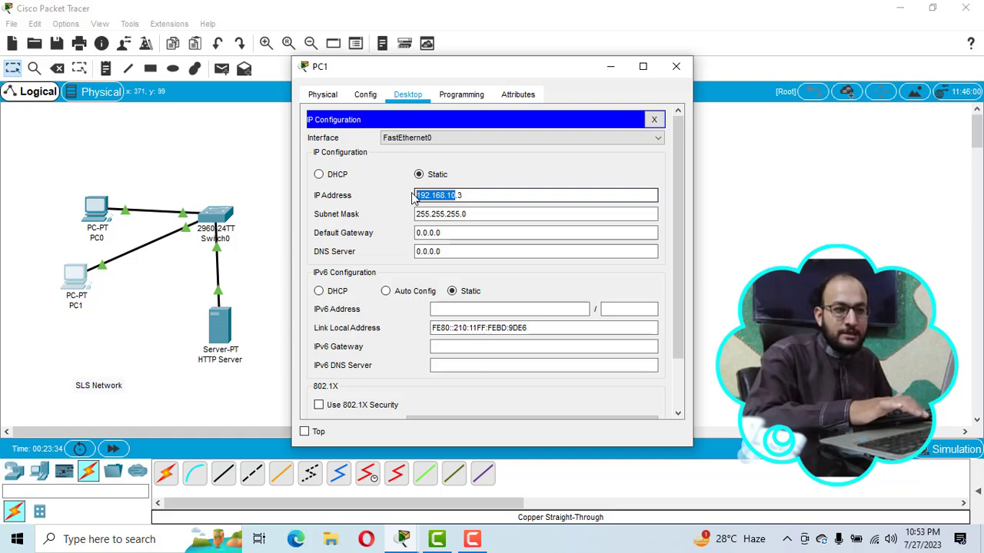
# Step: Try 192.168.11.3 as PC1's IP address and restore it to 192.168.10.3
pyautogui.click(453, 196)
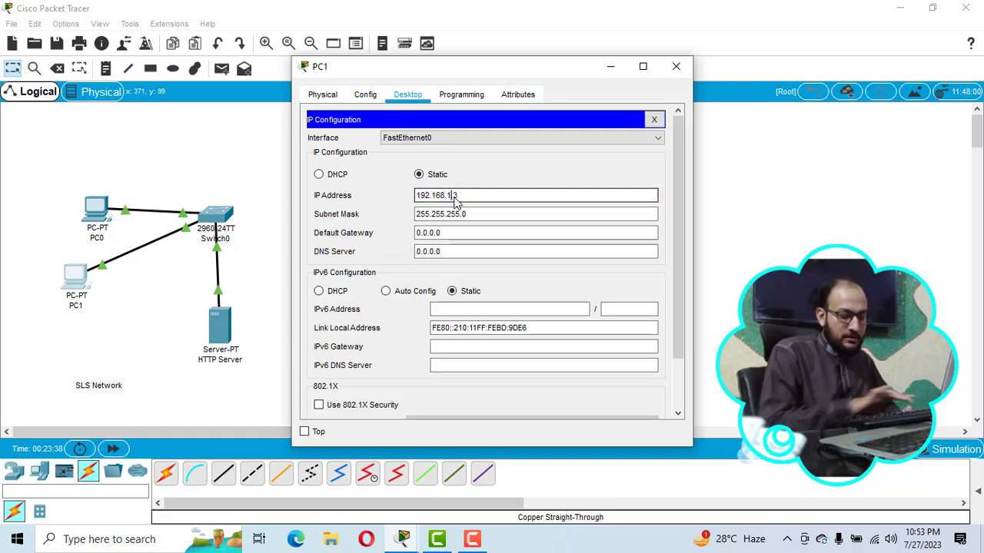
pyautogui.write('1')
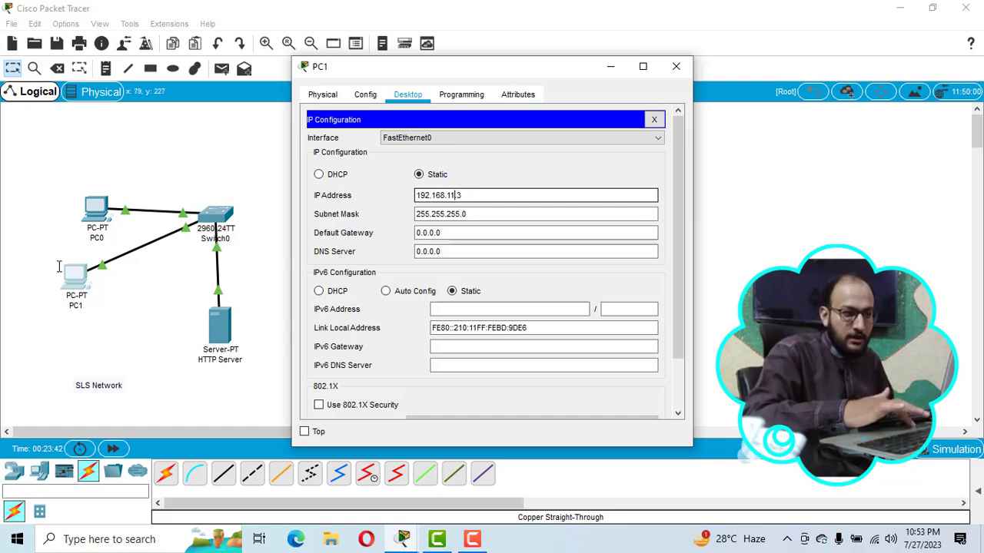
pyautogui.write('0')
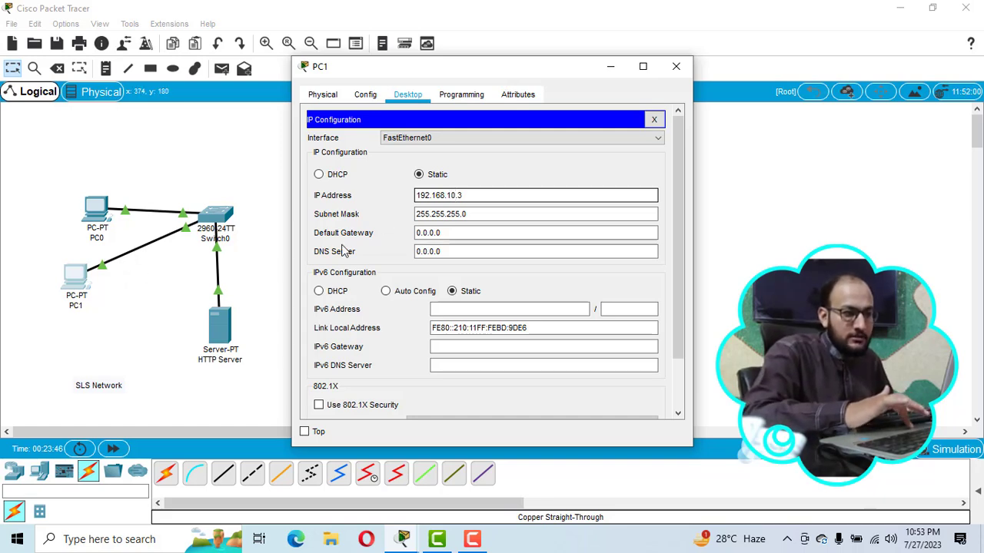
# Step: Set PC1's default gateway to 192.168.10.10 and close its configuration window
pyautogui.click(465, 233)
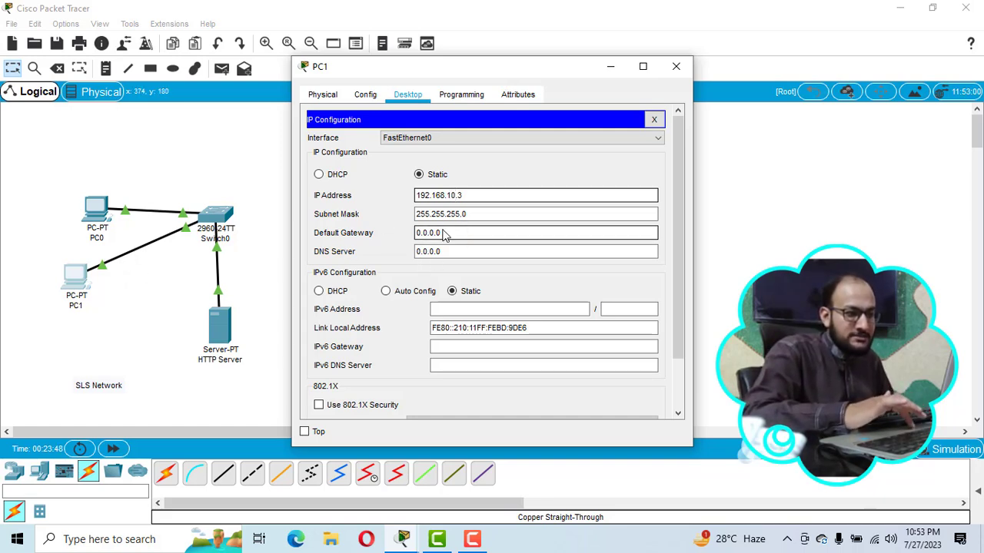
pyautogui.moveTo(439, 233); pyautogui.dragTo(395, 233)
pyautogui.write('192.168.')
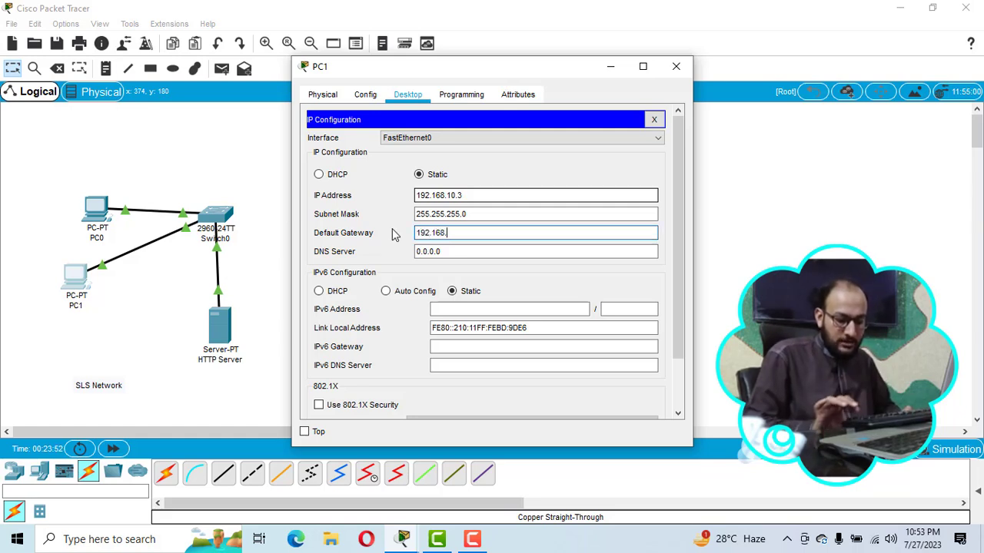
pyautogui.write('10.10')
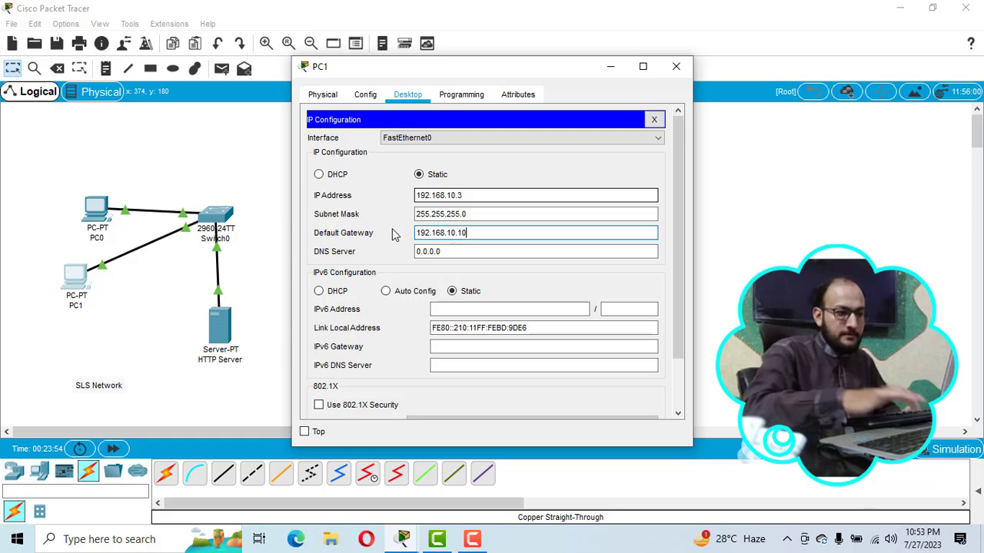
pyautogui.click(676, 68)
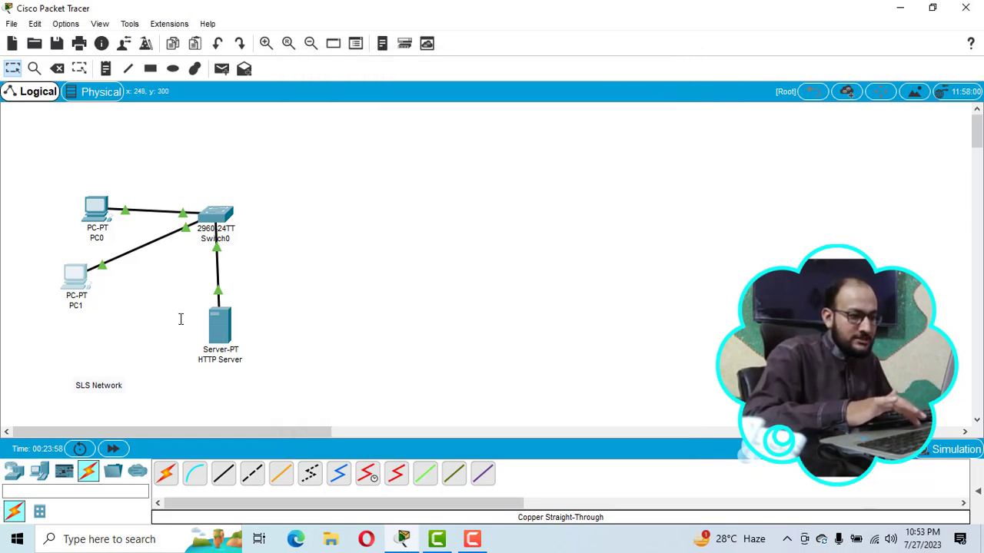
# Step: Assign the HTTP Server the static IP address 192.168.10.50 with subnet mask 255.255.255.0
pyautogui.click(220, 326)
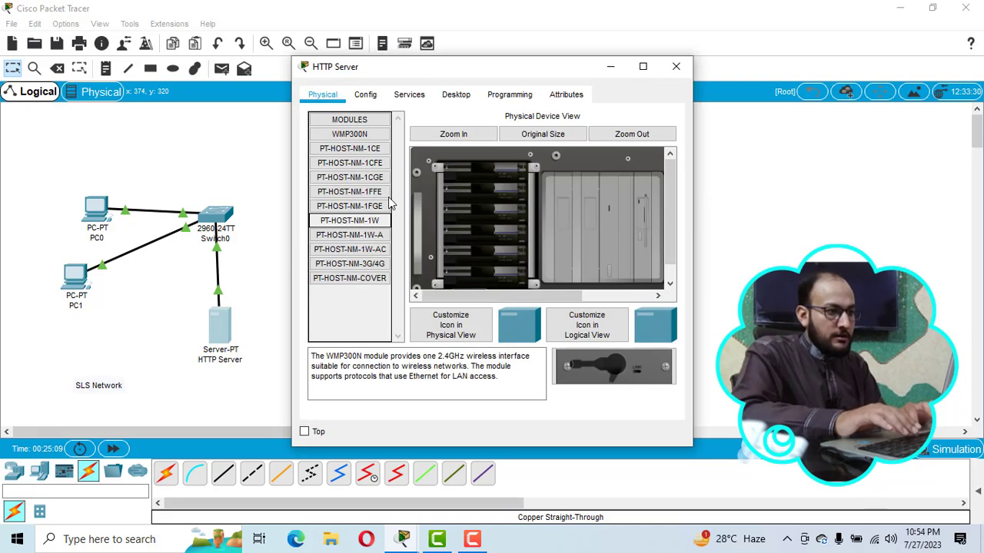
pyautogui.click(454, 90)
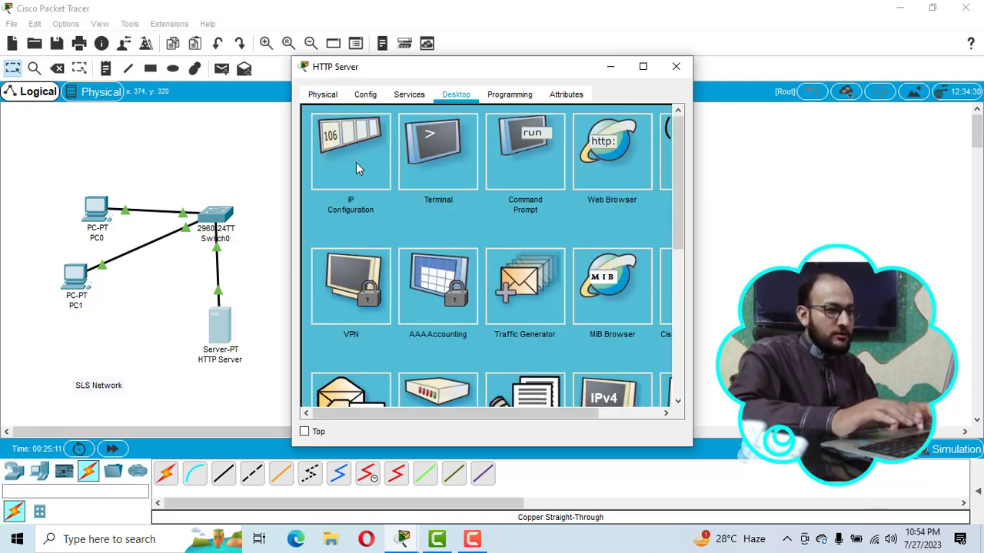
pyautogui.click(356, 163)
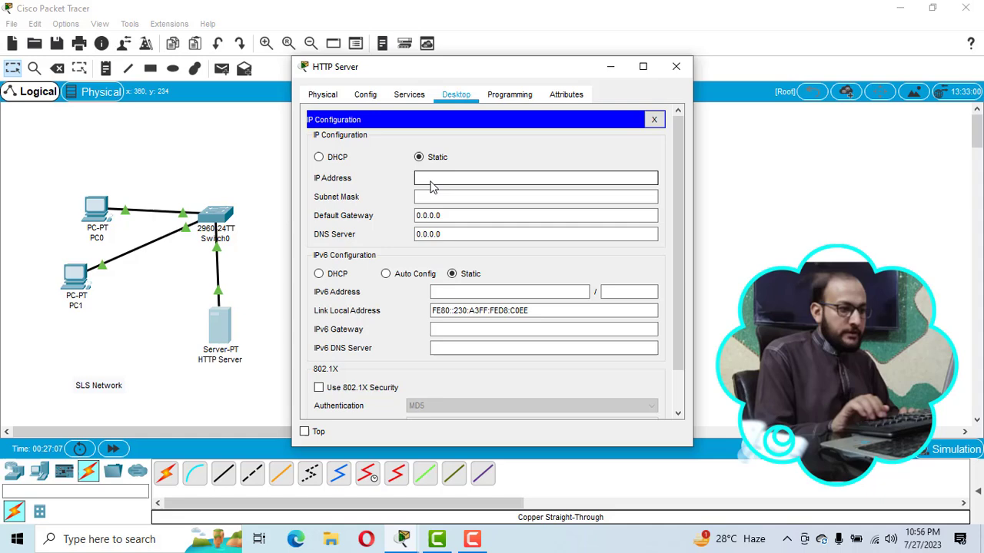
pyautogui.click(430, 182)
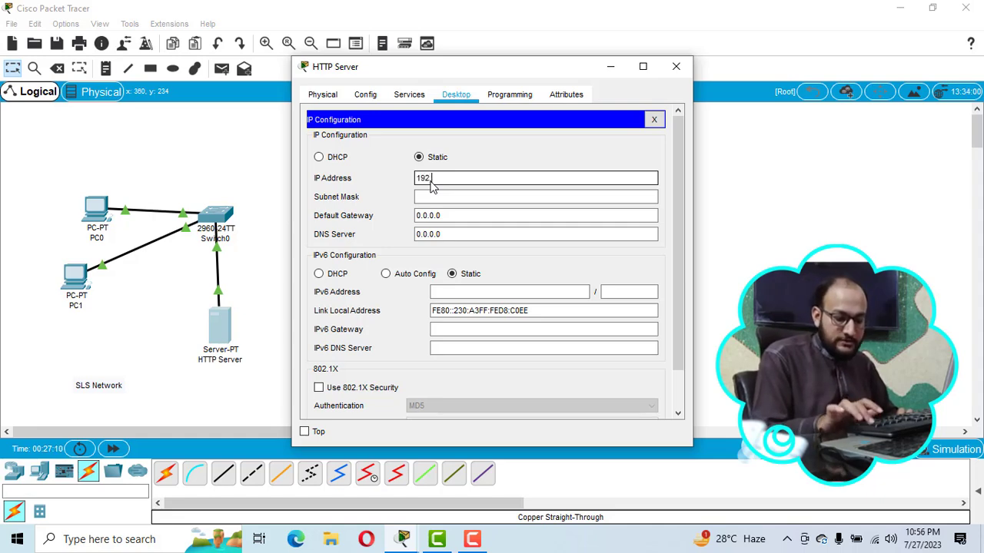
pyautogui.write('192.168.10.50')
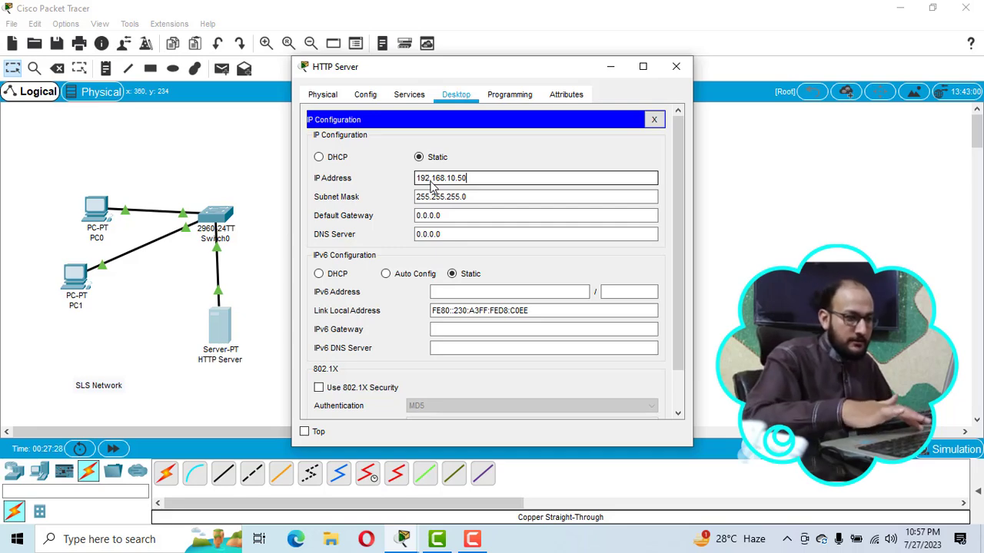
# Step: Replace the HTTP Server's default gateway with 192.168.10.10
pyautogui.click(448, 220)
pyautogui.press('BackSpace')
pyautogui.press('BackSpace')
pyautogui.press('BackSpace')
pyautogui.press('BackSpace')
pyautogui.press('BackSpace')
pyautogui.press('BackSpace')
pyautogui.press('BackSpace')
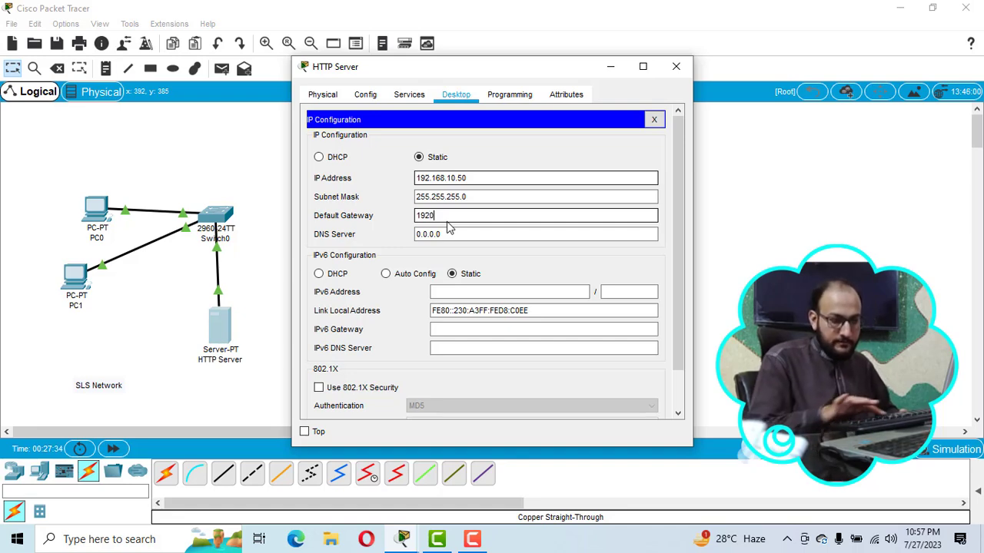
pyautogui.write('192.168.')
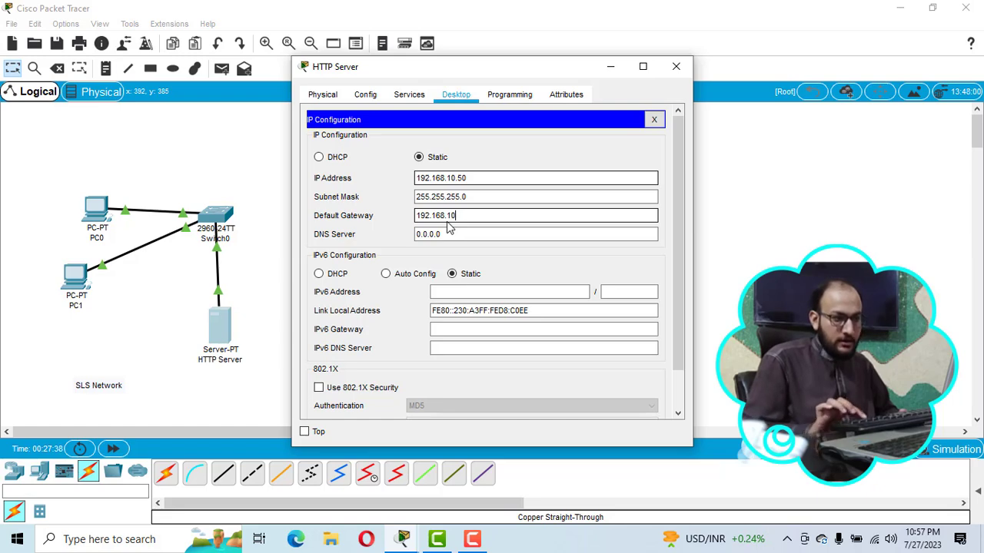
pyautogui.write('10.10')
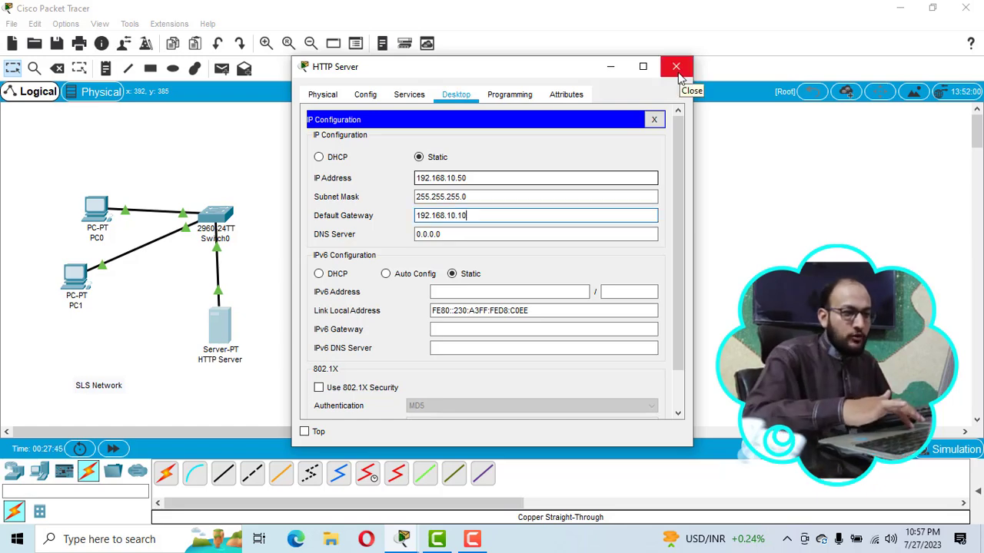
# Step: Replace the heading text "Cisco Packet Tracer" in the HTTP Server's index.html with "SLS TUTORIALS", save the file and close the server's window
pyautogui.click(407, 97)
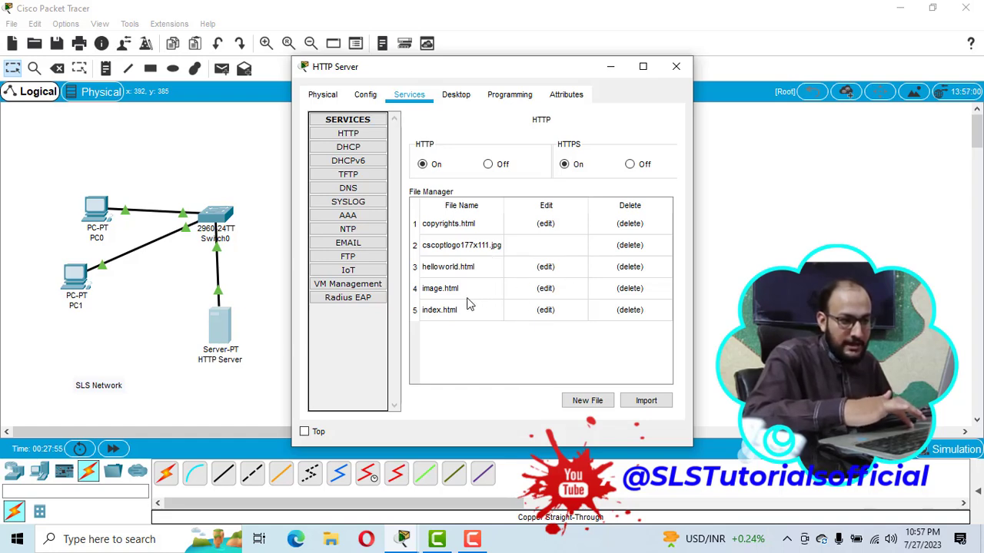
pyautogui.click(545, 310)
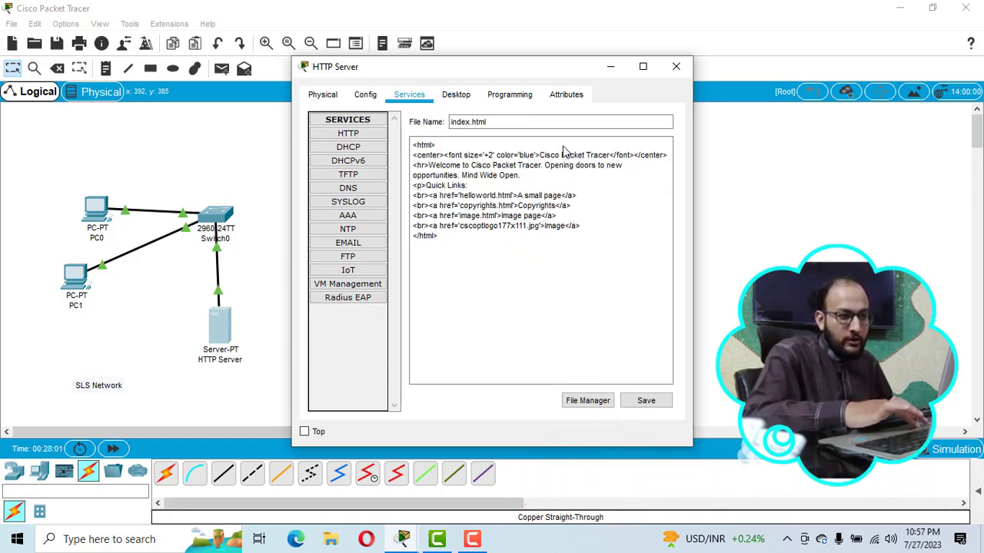
pyautogui.click(540, 157)
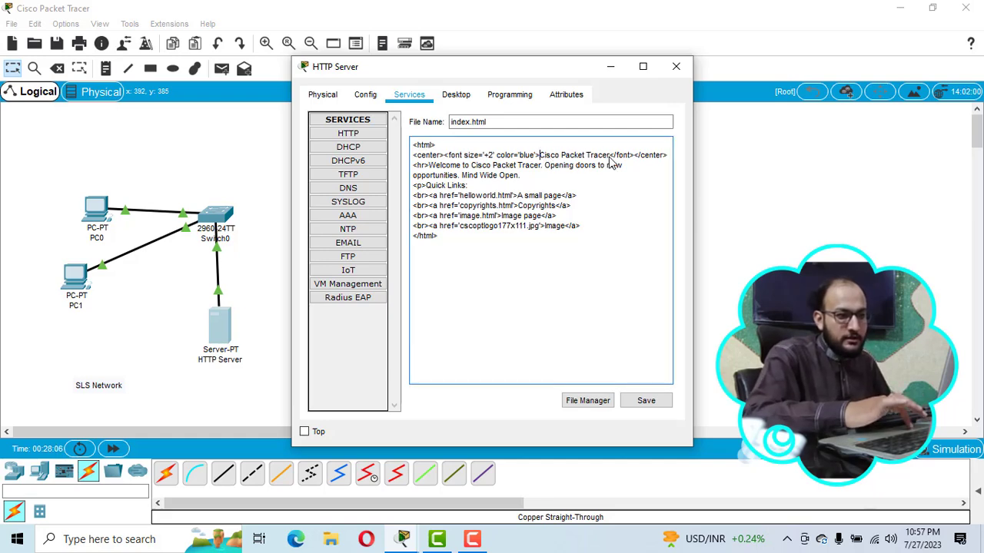
pyautogui.moveTo(611, 157); pyautogui.dragTo(541, 156)
pyautogui.press('BackSpace')
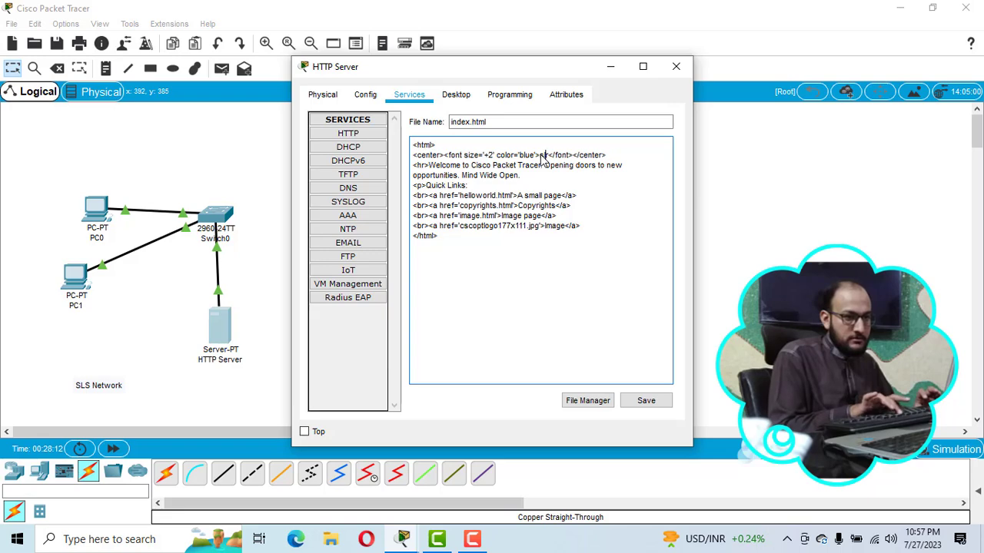
pyautogui.press('Delete')
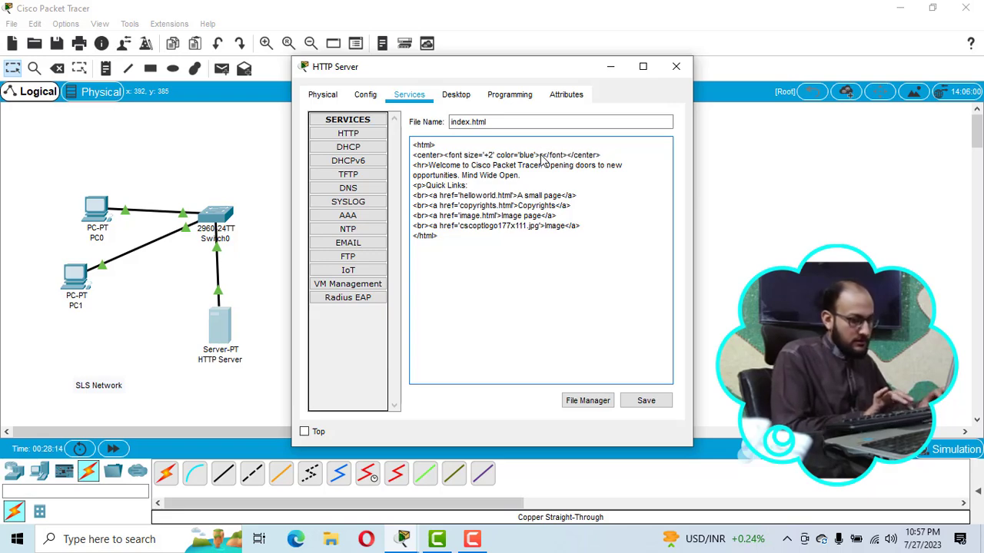
pyautogui.write('SLS TU')
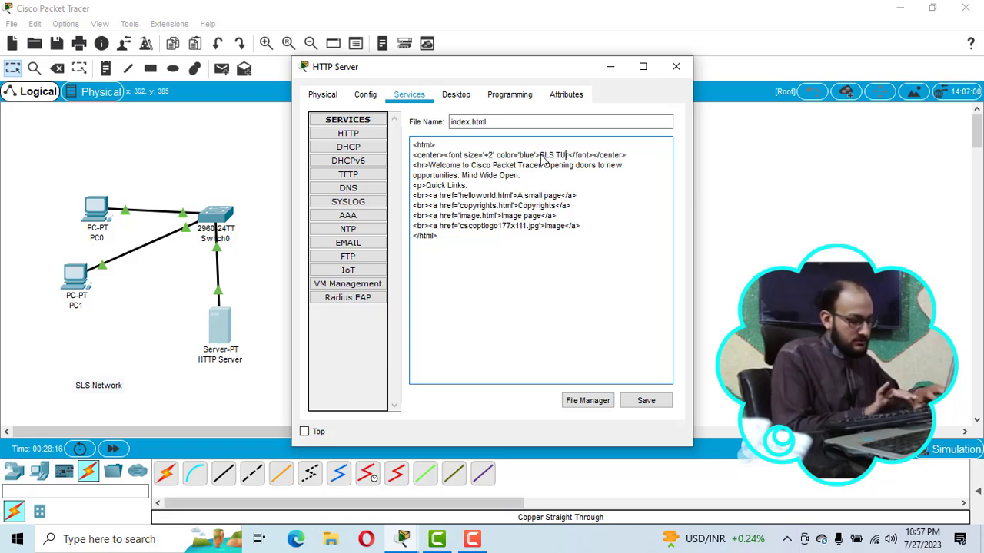
pyautogui.write('TORIALS')
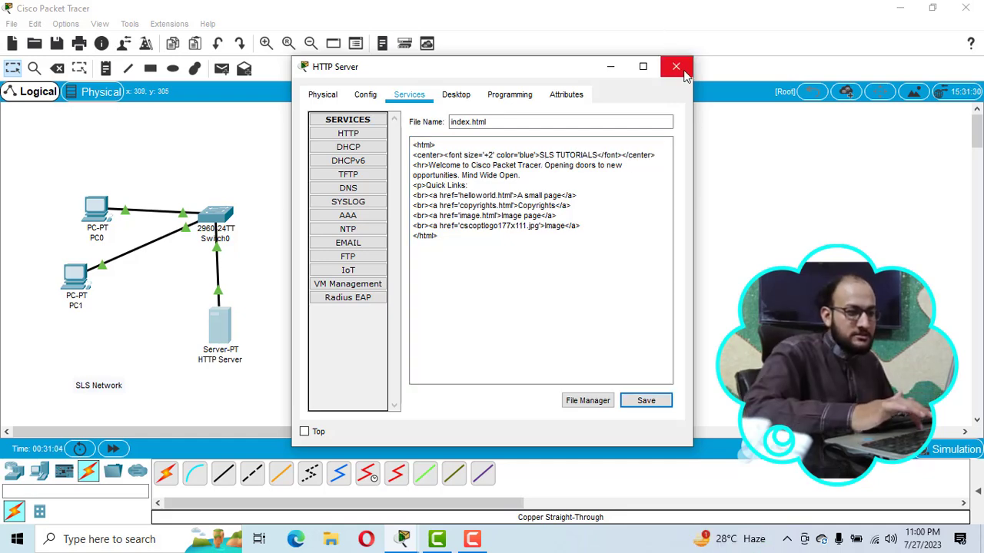
pyautogui.click(675, 66)
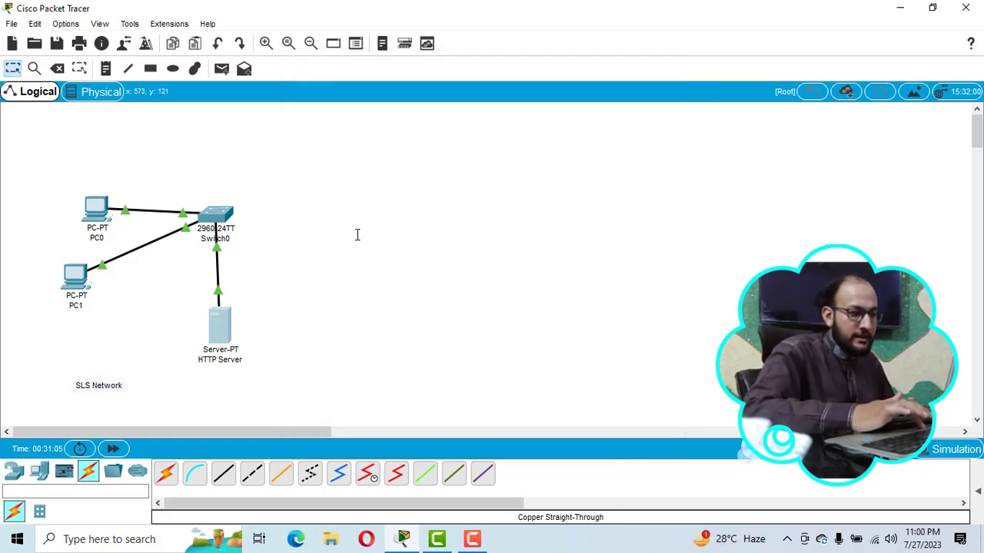
# Step: Load 192.168.10.50 in the HTTP Server's own Web Browser to check the edited page
pyautogui.click(220, 324)
pyautogui.click(458, 99)
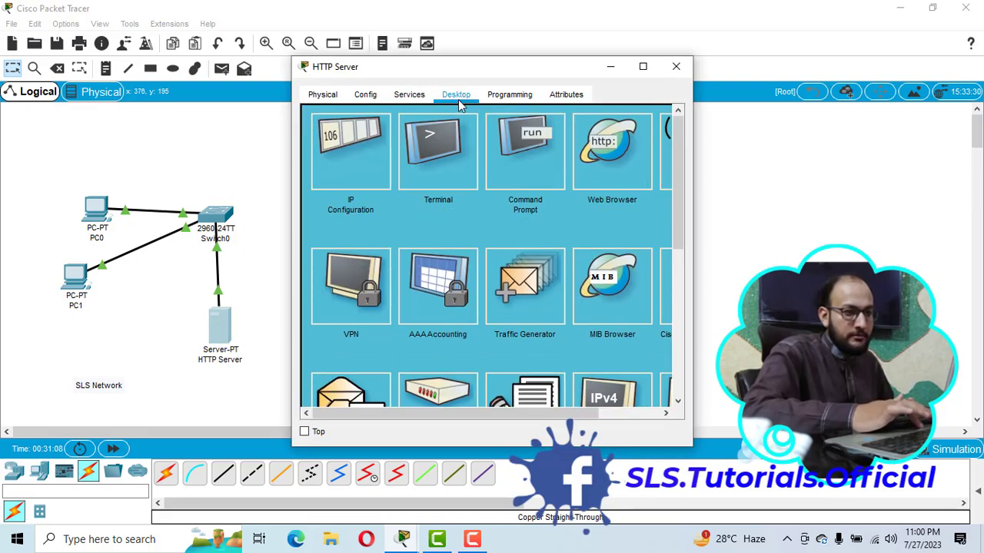
pyautogui.click(607, 182)
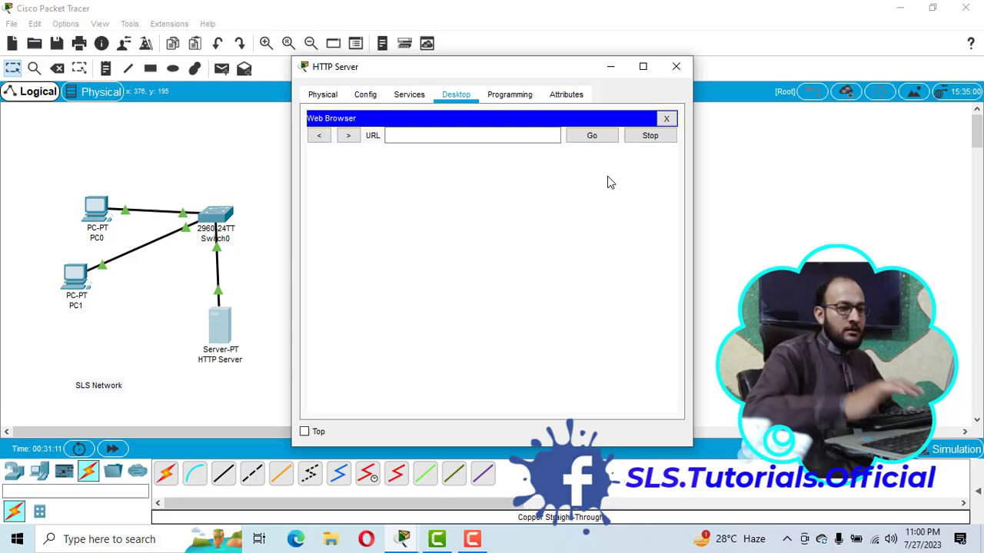
pyautogui.click(429, 140)
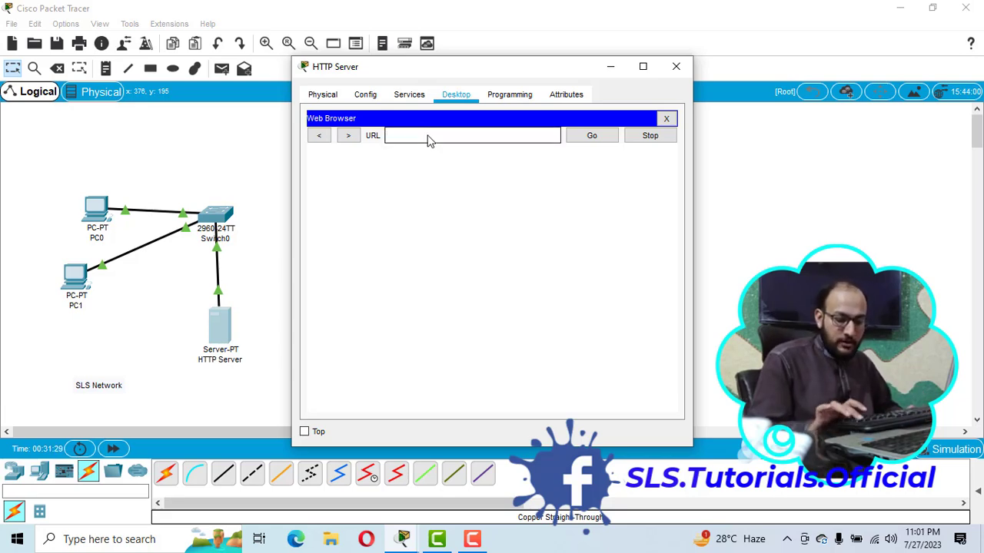
pyautogui.write('192.168.')
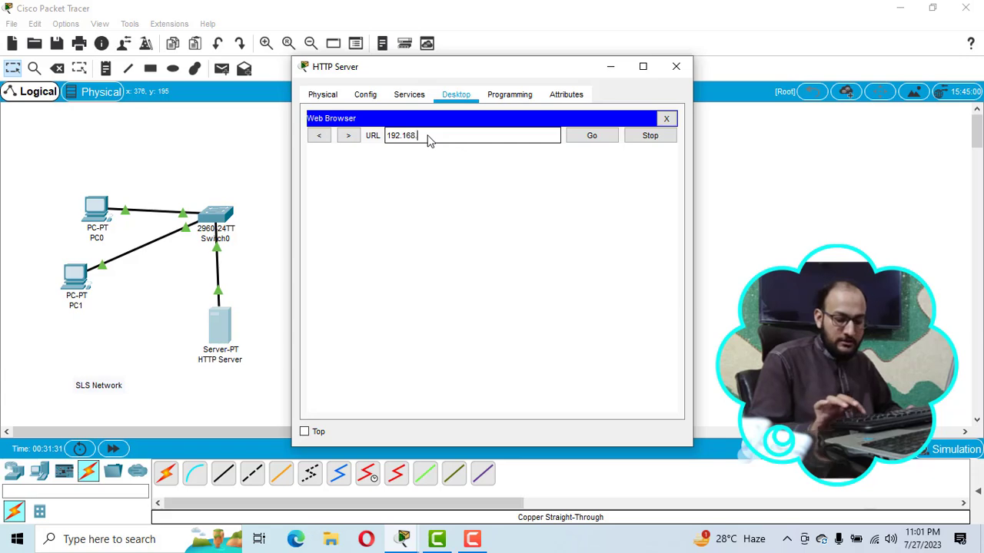
pyautogui.write('10.50')
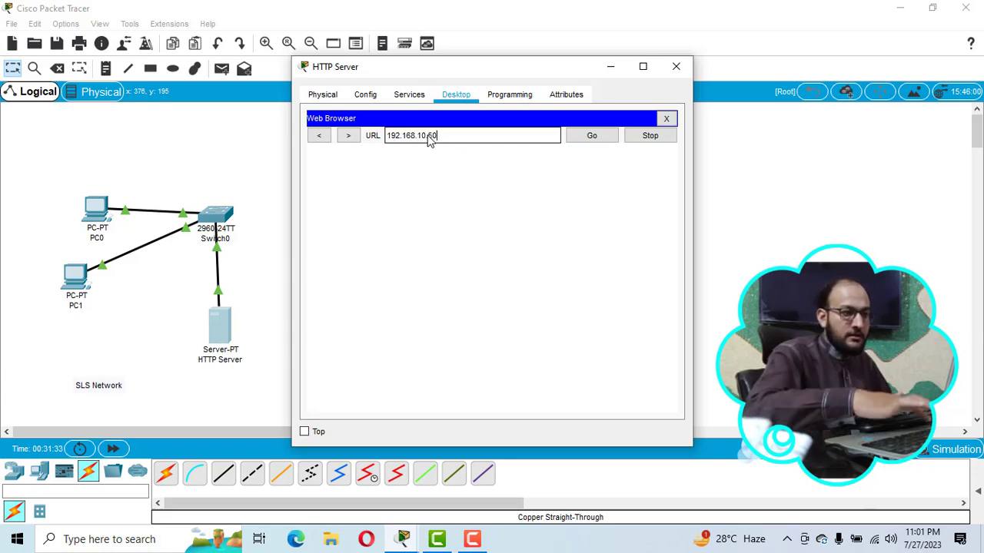
pyautogui.click(592, 143)
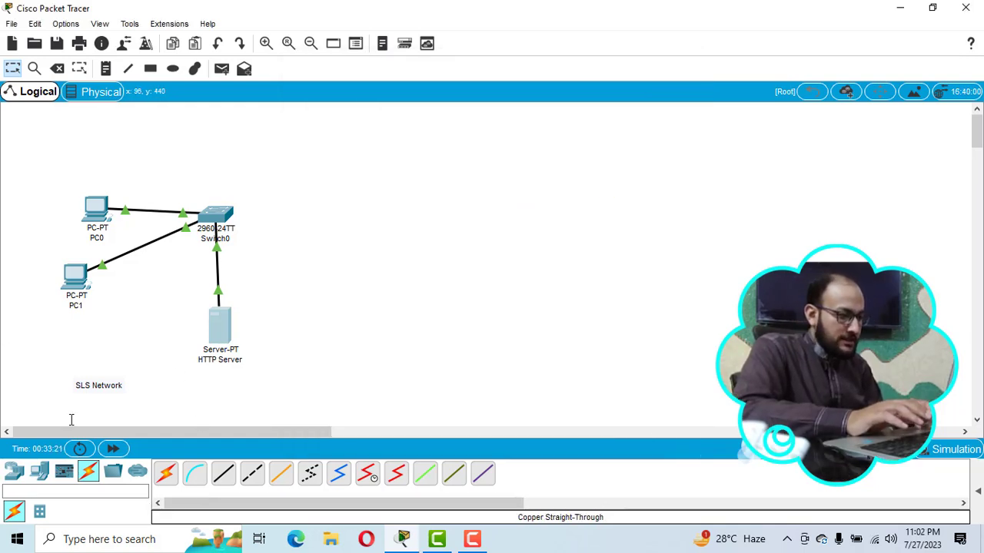
# Step: Place two PCs, one above the other, well to the right of the existing SLS network
pyautogui.click(38, 478)
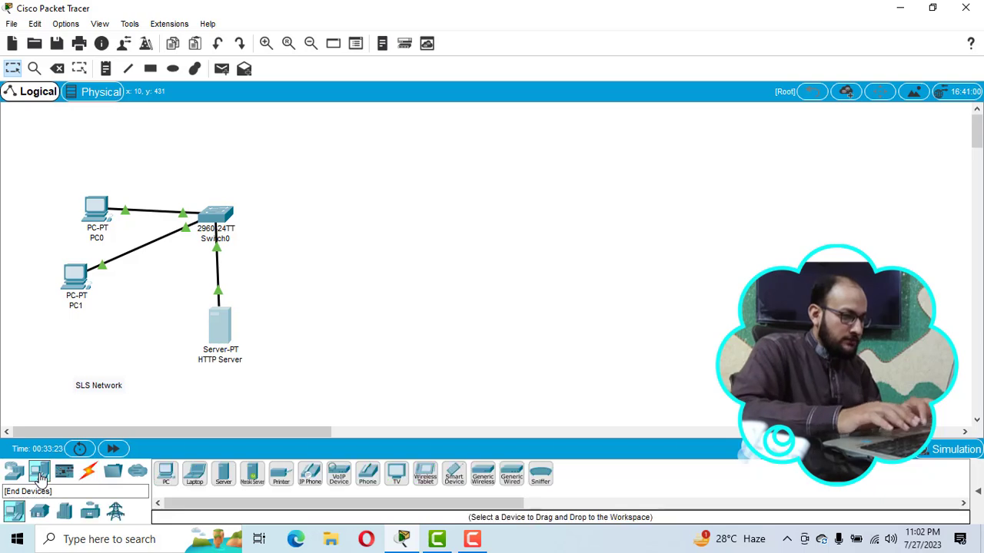
pyautogui.click(166, 478)
pyautogui.click(781, 199)
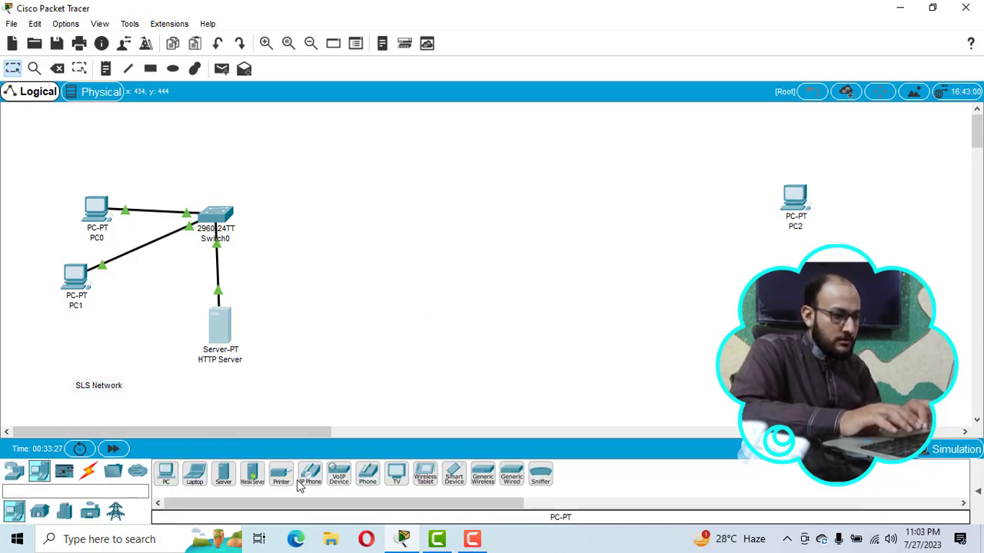
pyautogui.click(165, 479)
pyautogui.click(792, 313)
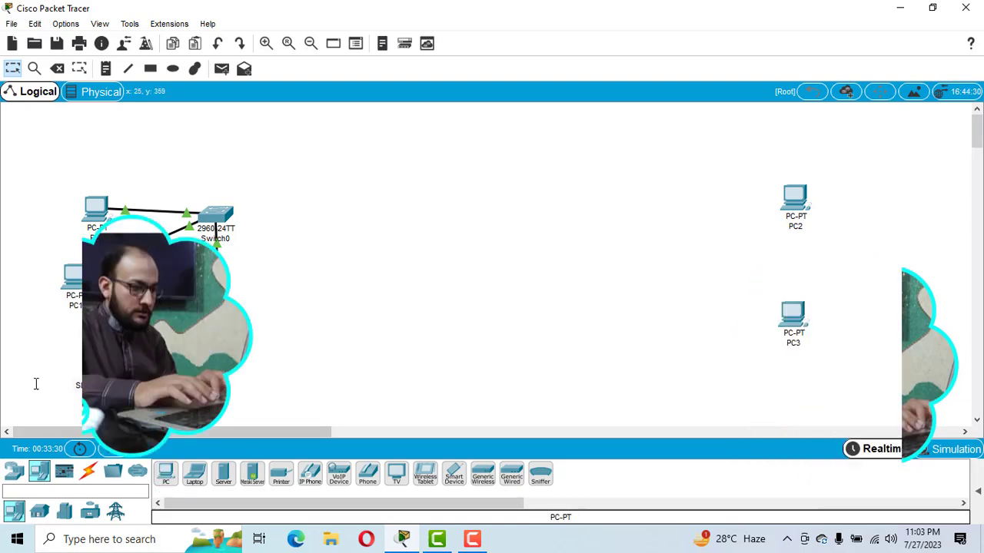
# Step: Add a server to the lower left of the two new PCs and name it "DNS Server"
pyautogui.click(223, 474)
pyautogui.click(641, 352)
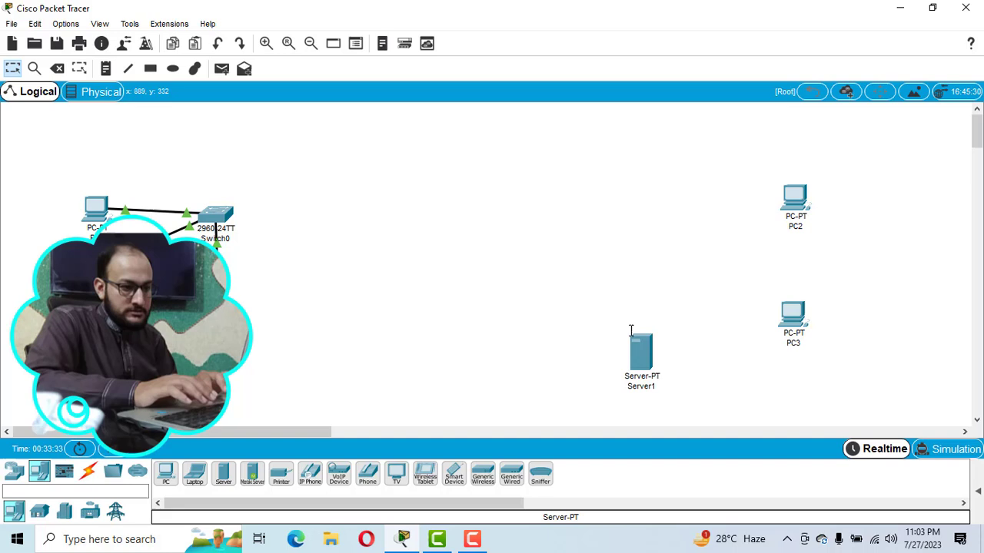
pyautogui.click(659, 388)
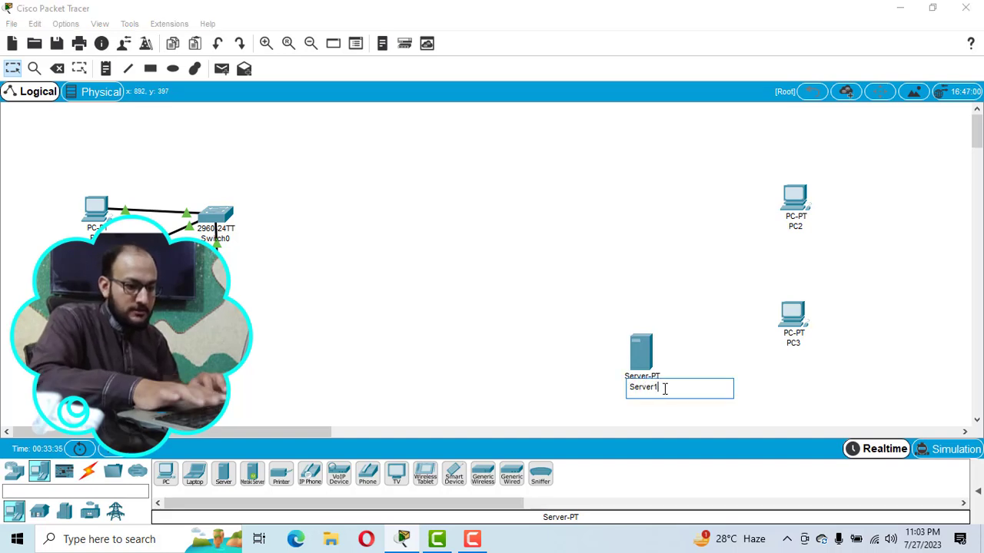
pyautogui.press('BackSpace')
pyautogui.press('Home')
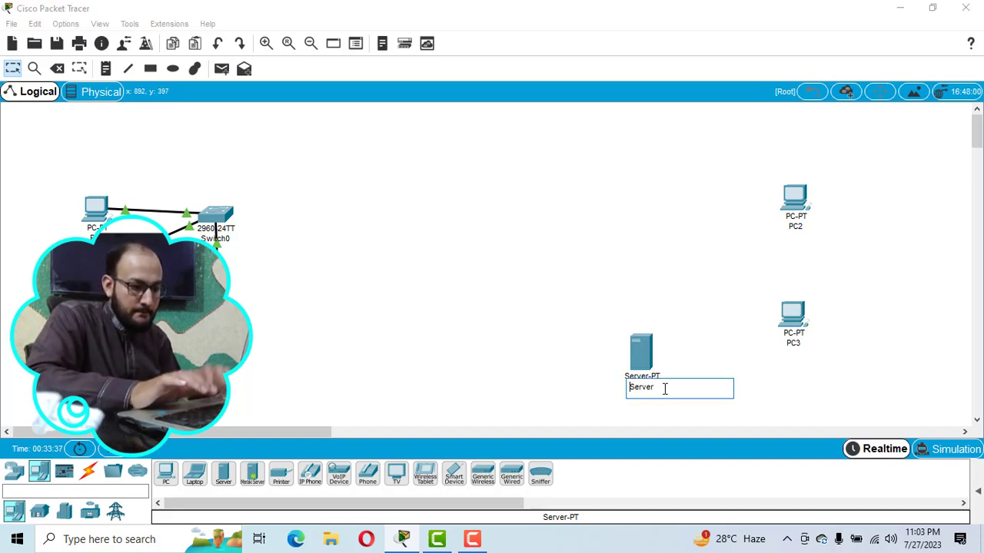
pyautogui.write('DNS')
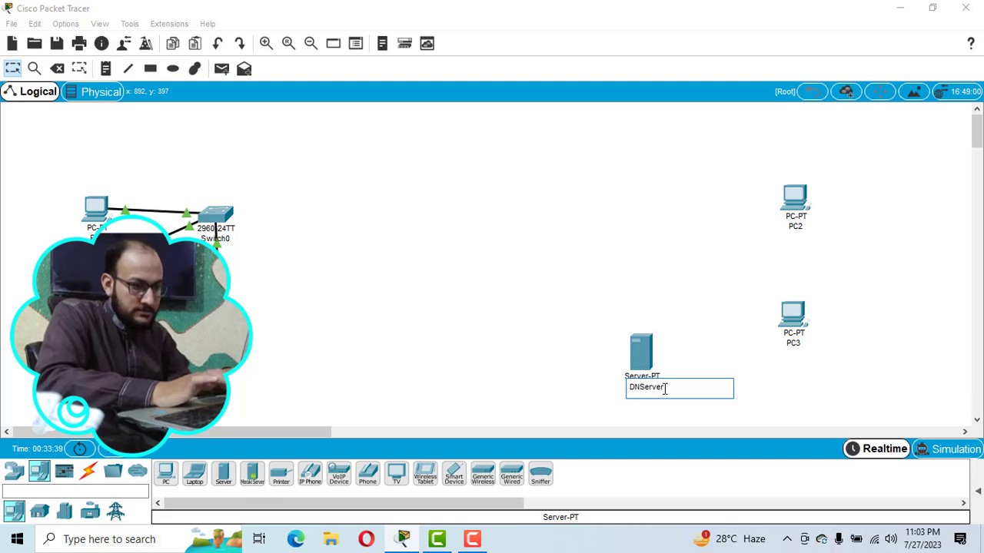
pyautogui.click(602, 341)
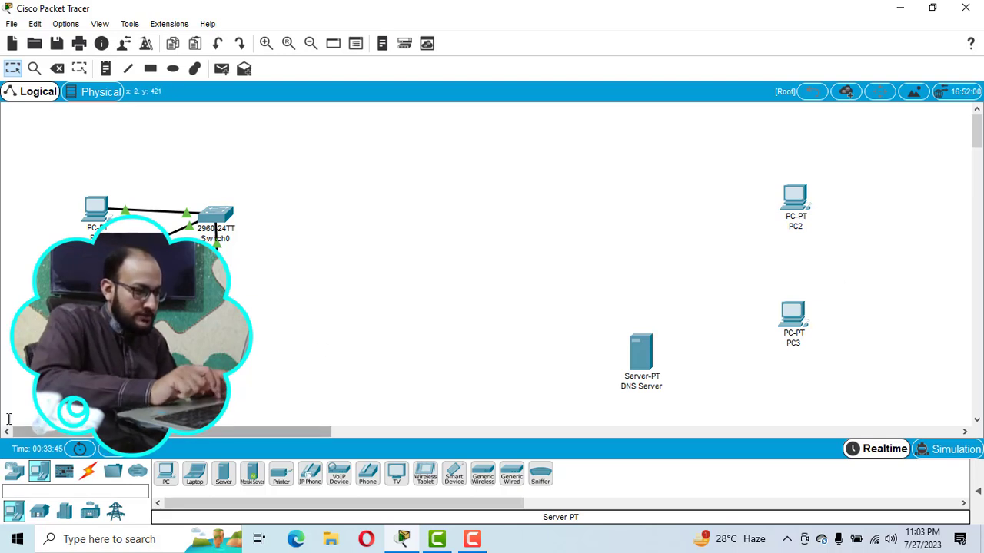
# Step: Place a 2960 switch above the DNS Server, to the left of the two new PCs
pyautogui.click(14, 472)
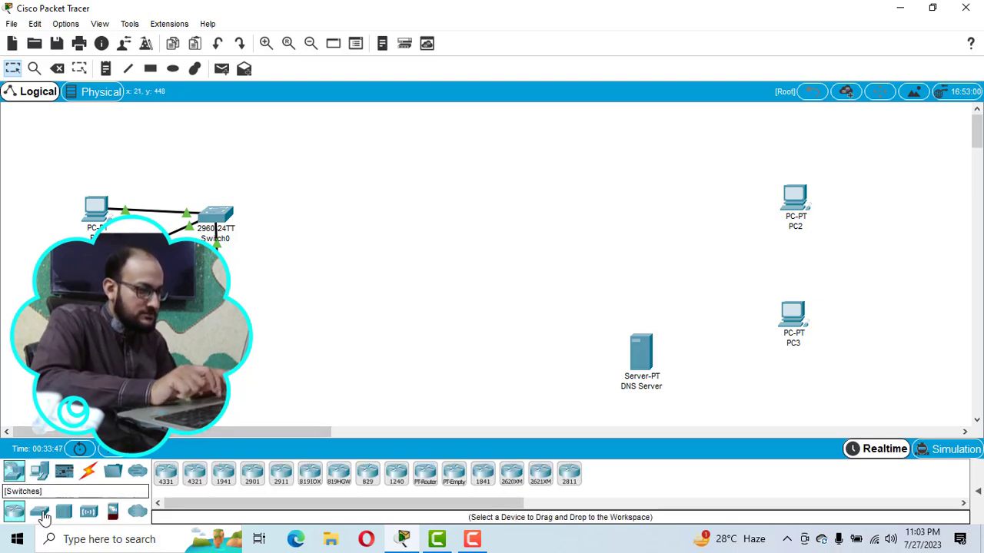
pyautogui.click(40, 511)
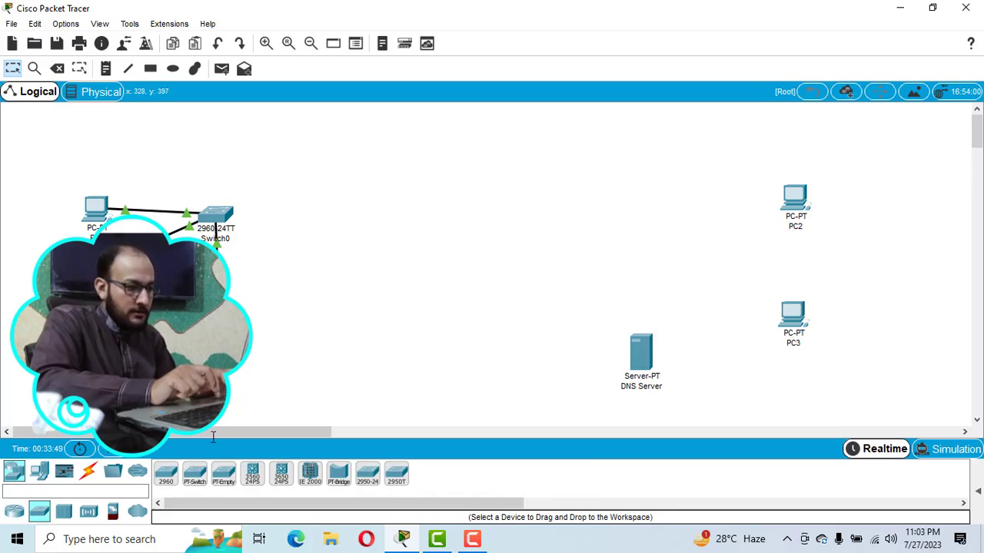
pyautogui.click(166, 473)
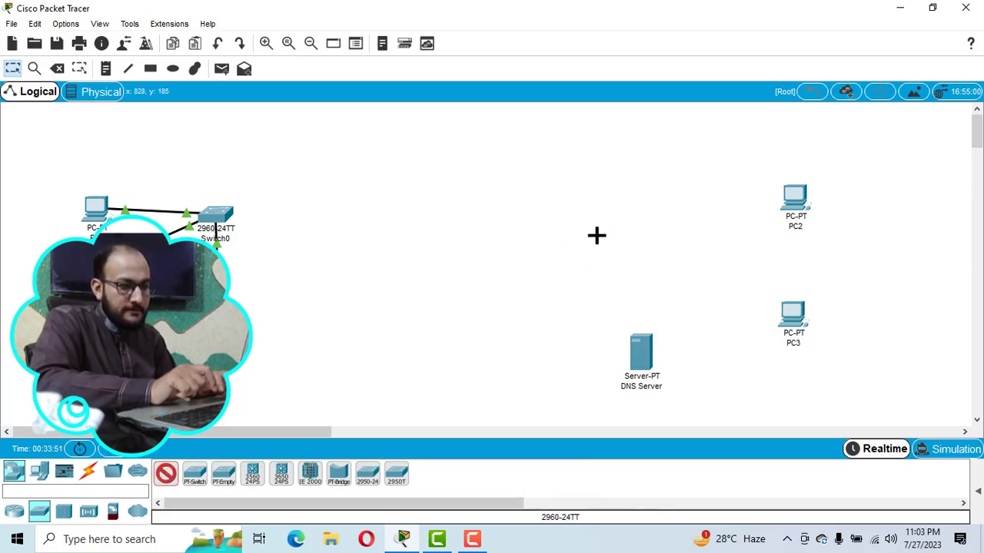
pyautogui.click(597, 235)
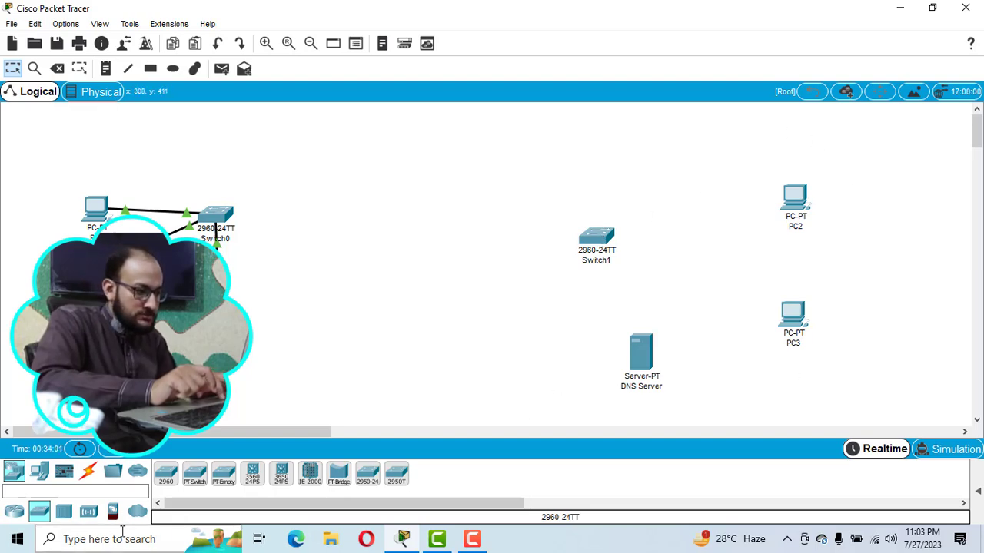
# Step: Connect PC2's FastEthernet0 port to Switch1's FastEthernet0/12 with a Copper Straight-Through cable
pyautogui.click(89, 475)
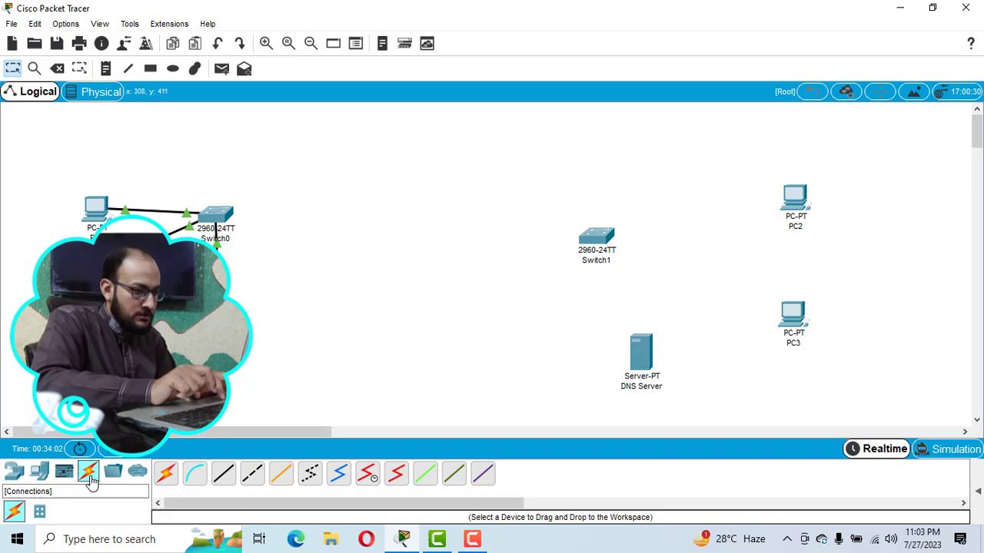
pyautogui.click(223, 477)
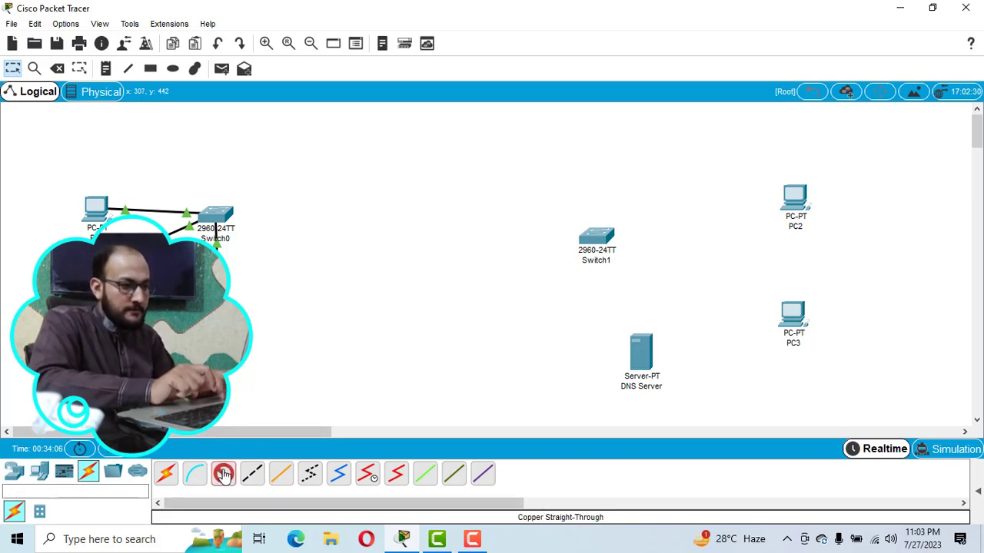
pyautogui.click(796, 200)
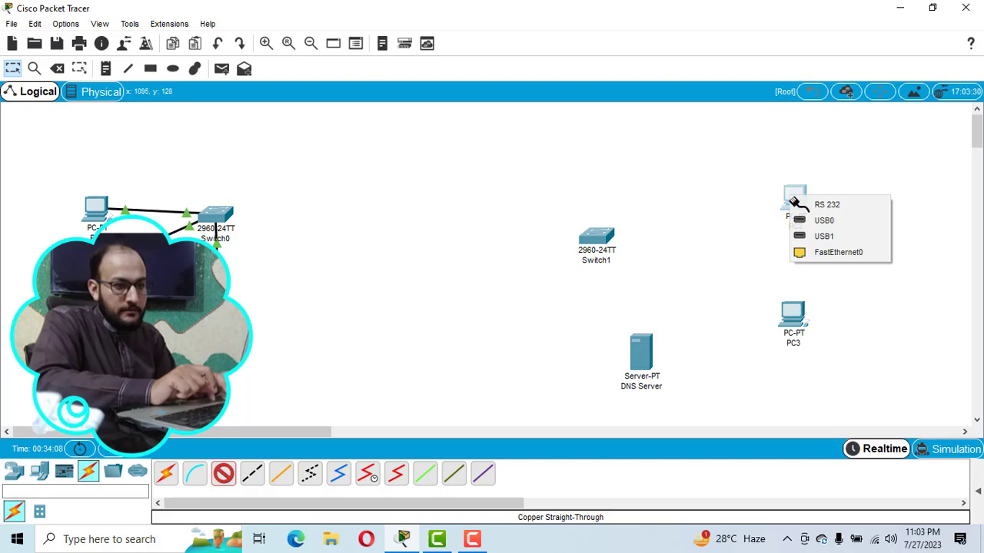
pyautogui.click(801, 254)
pyautogui.click(593, 238)
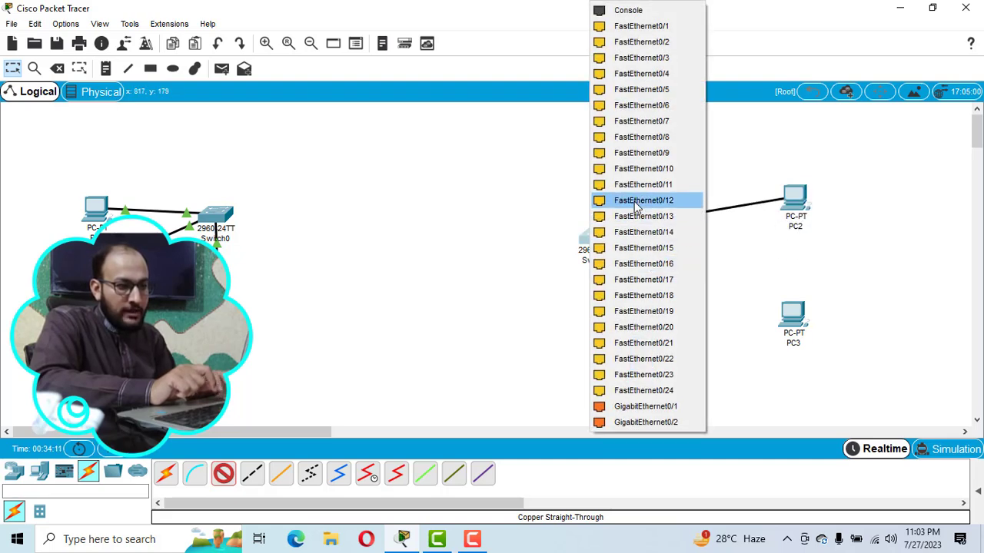
pyautogui.click(634, 201)
# Step: Connect PC3's FastEthernet0 port to a free FastEthernet port on Switch1 with a Copper Straight-Through cable
pyautogui.click(793, 315)
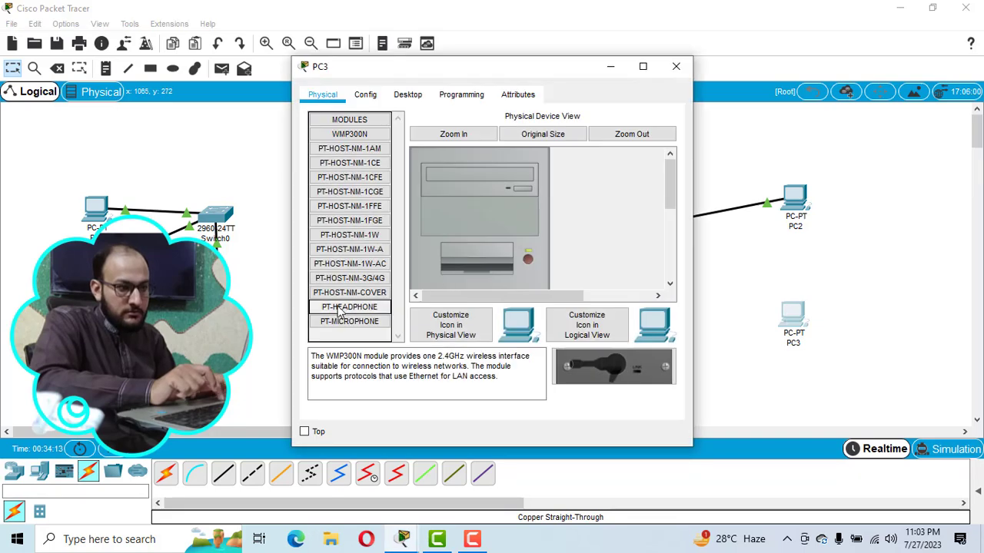
pyautogui.click(676, 66)
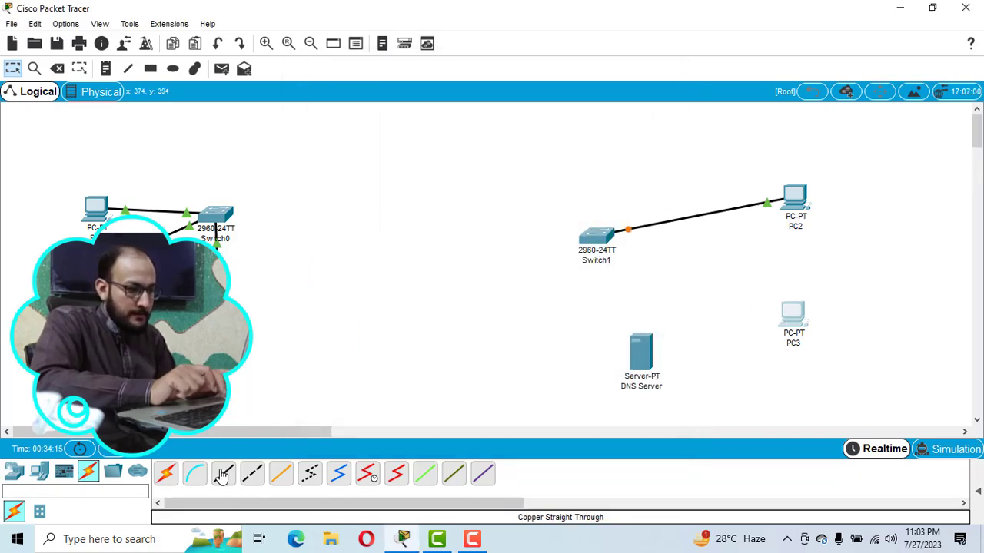
pyautogui.click(223, 474)
pyautogui.click(792, 314)
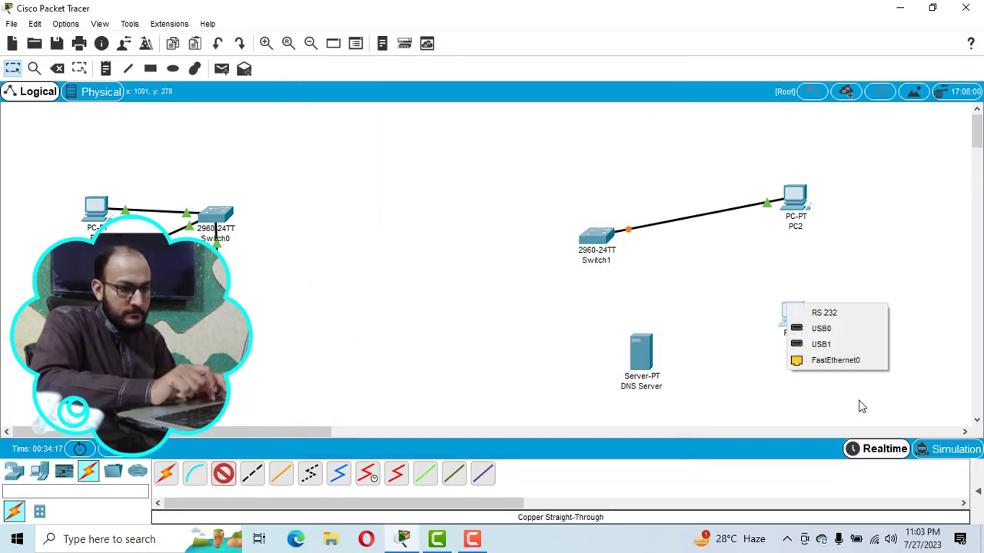
pyautogui.click(833, 359)
pyautogui.click(598, 235)
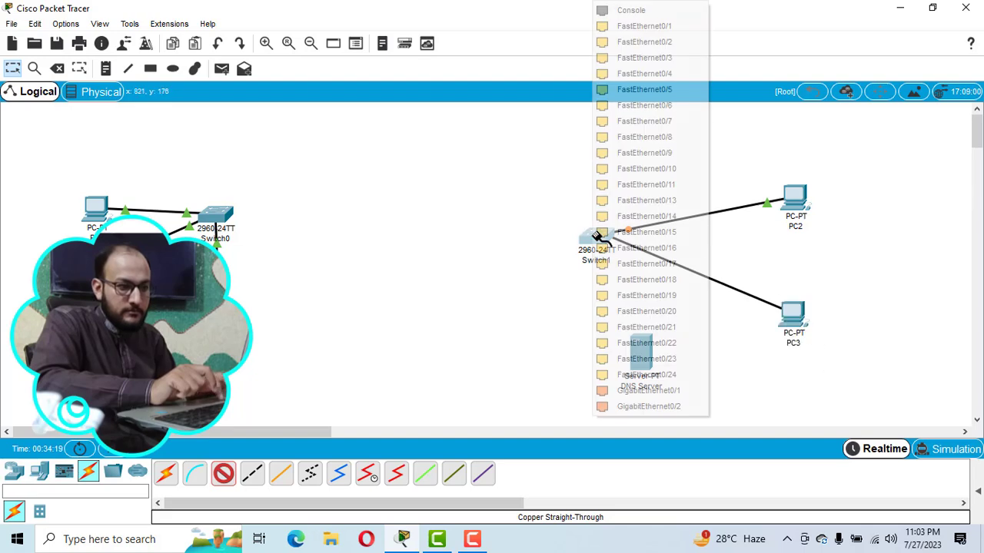
pyautogui.click(626, 200)
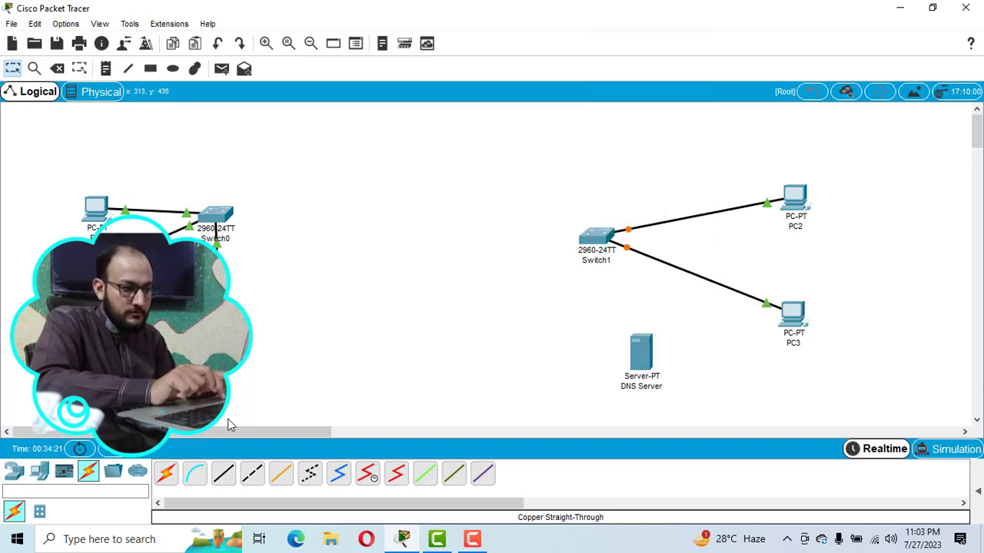
# Step: Connect the DNS Server to a free port on Switch1 with a Copper Straight-Through cable
pyautogui.click(223, 474)
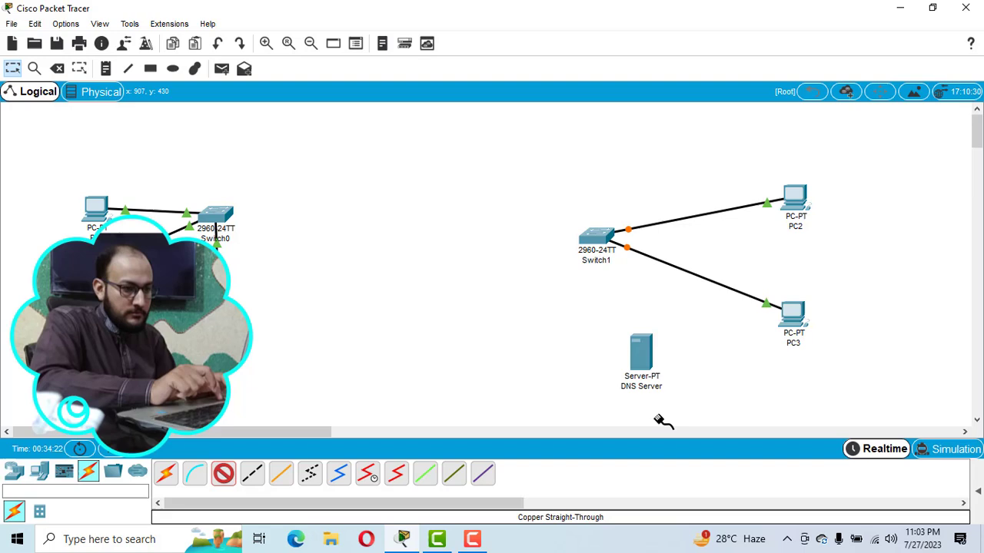
pyautogui.click(641, 351)
pyautogui.click(659, 352)
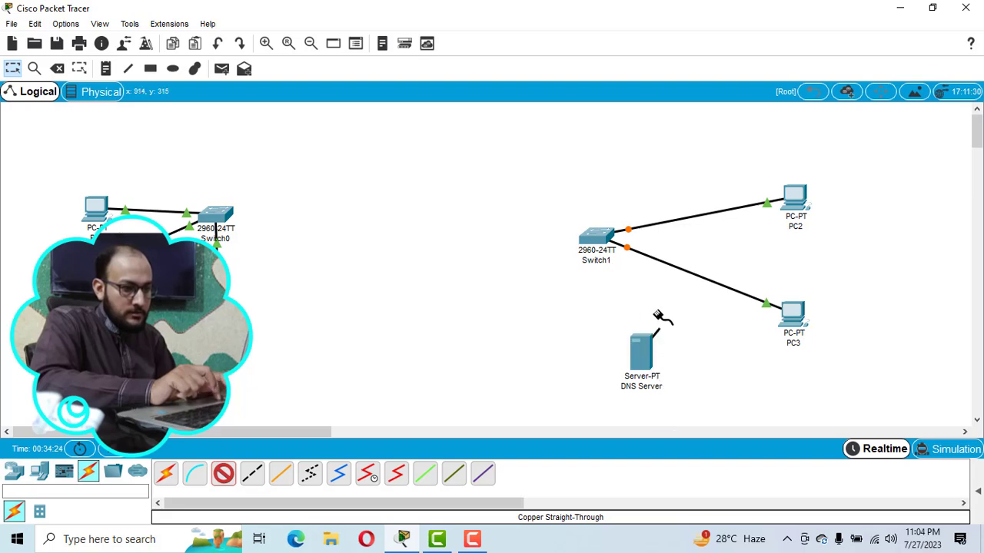
pyautogui.click(599, 240)
pyautogui.click(621, 216)
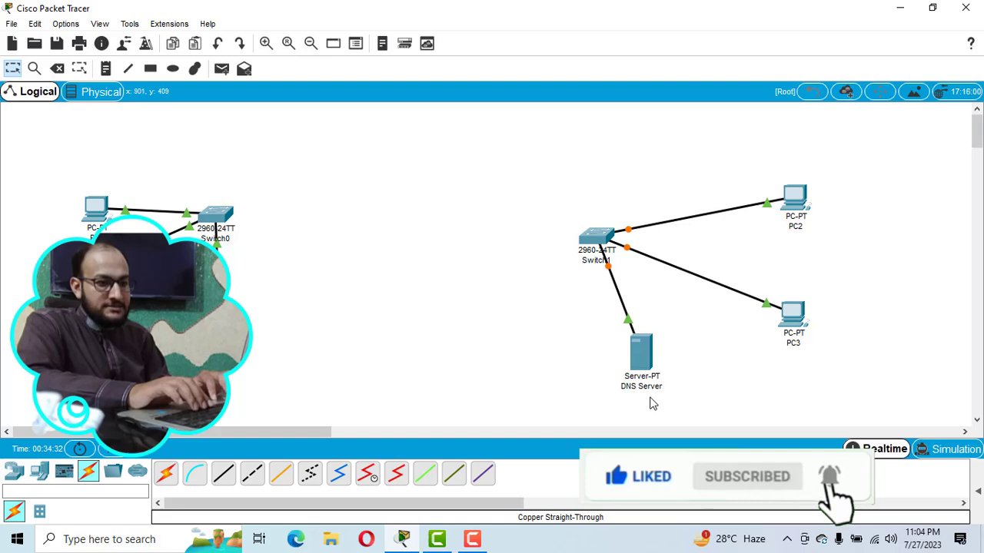
# Step: Give PC2 the static IP address 192.168.11.2 with subnet mask 255.255.255.0 in its IP configuration
pyautogui.click(795, 196)
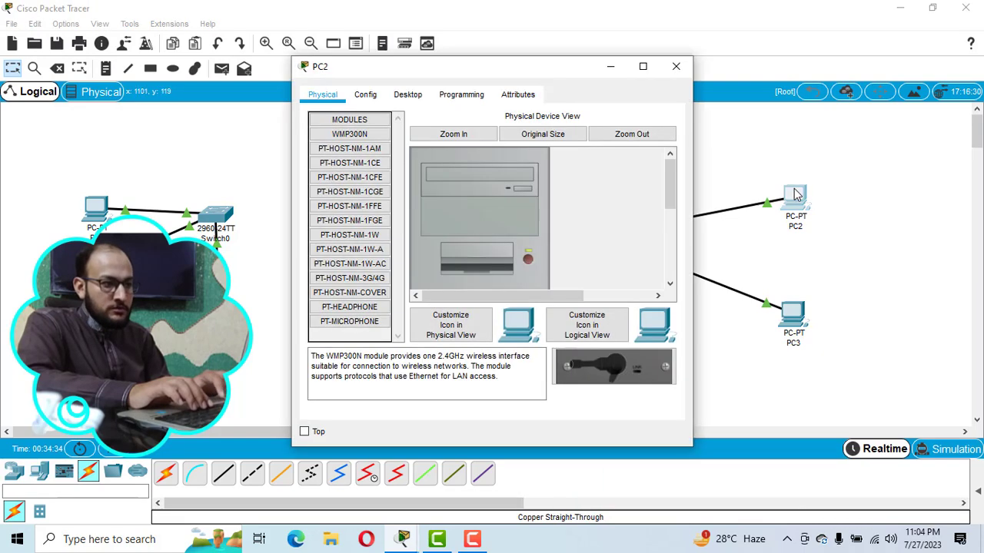
pyautogui.click(408, 94)
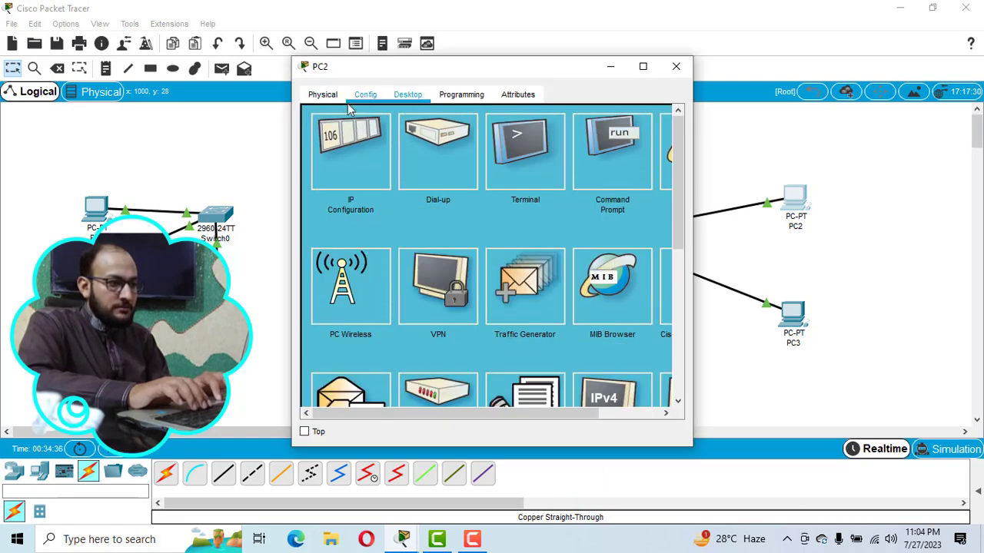
pyautogui.click(352, 152)
pyautogui.click(450, 195)
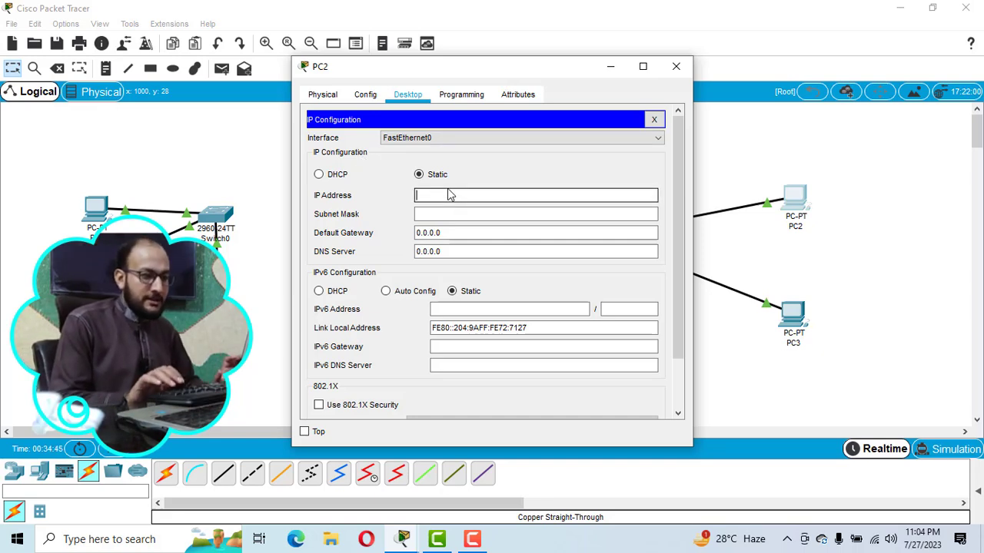
pyautogui.write('192.168.')
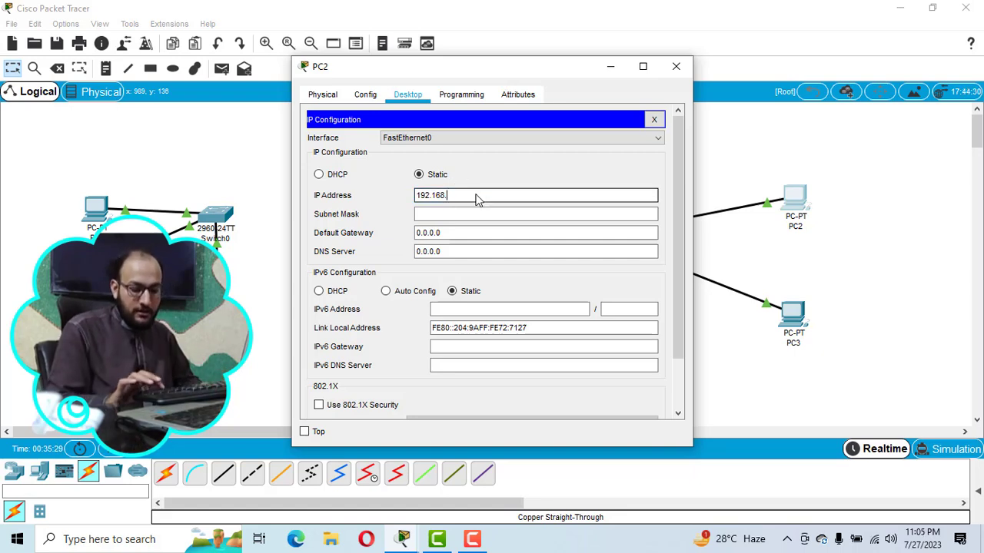
pyautogui.write('11.2')
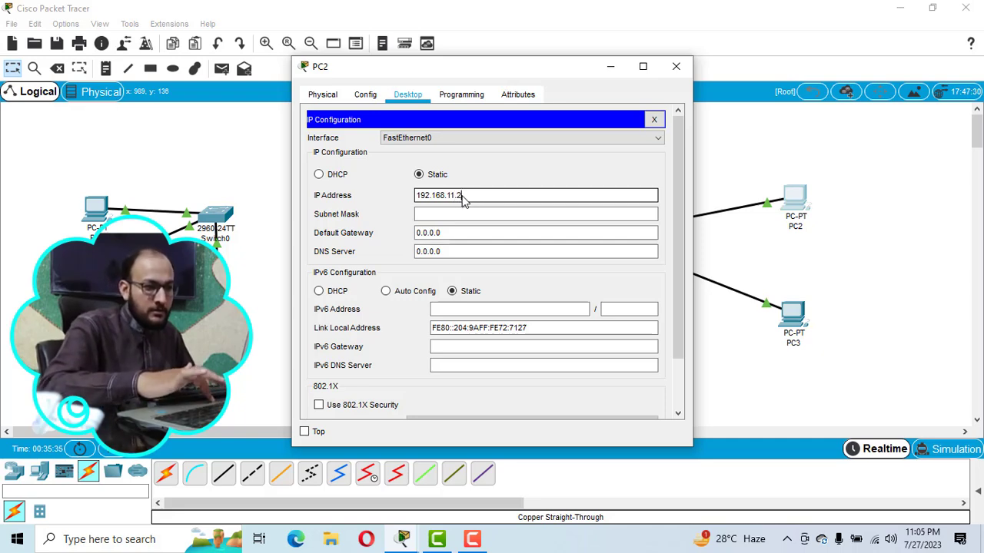
pyautogui.press('Tab')
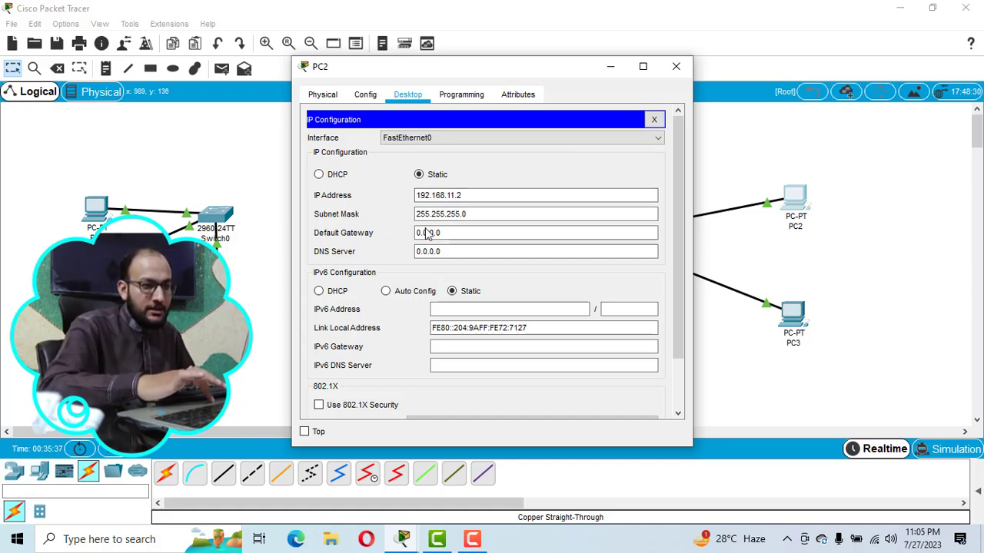
# Step: Set PC2's default gateway to 192.168.11.10 and close its window
pyautogui.moveTo(450, 236); pyautogui.dragTo(407, 237)
pyautogui.write('192.168.')
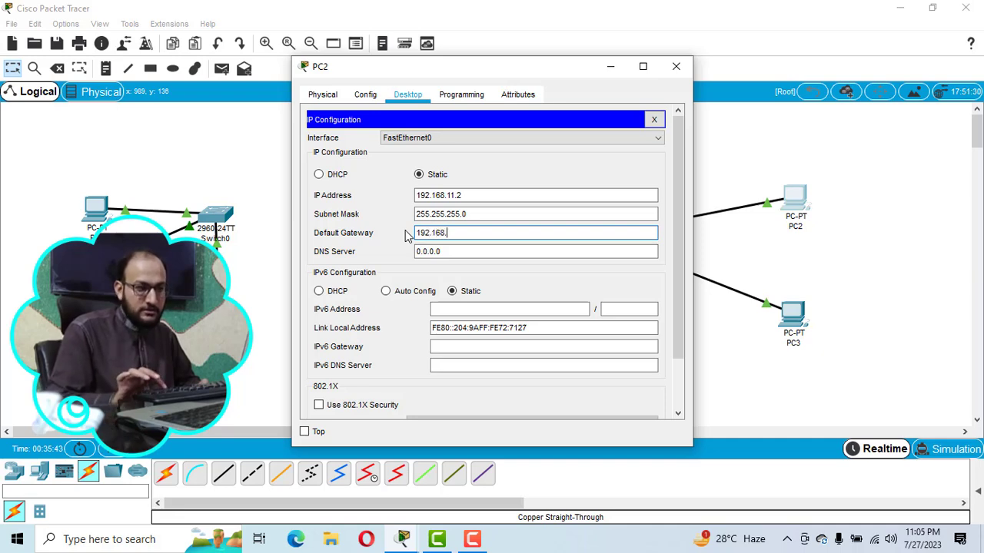
pyautogui.write('11.')
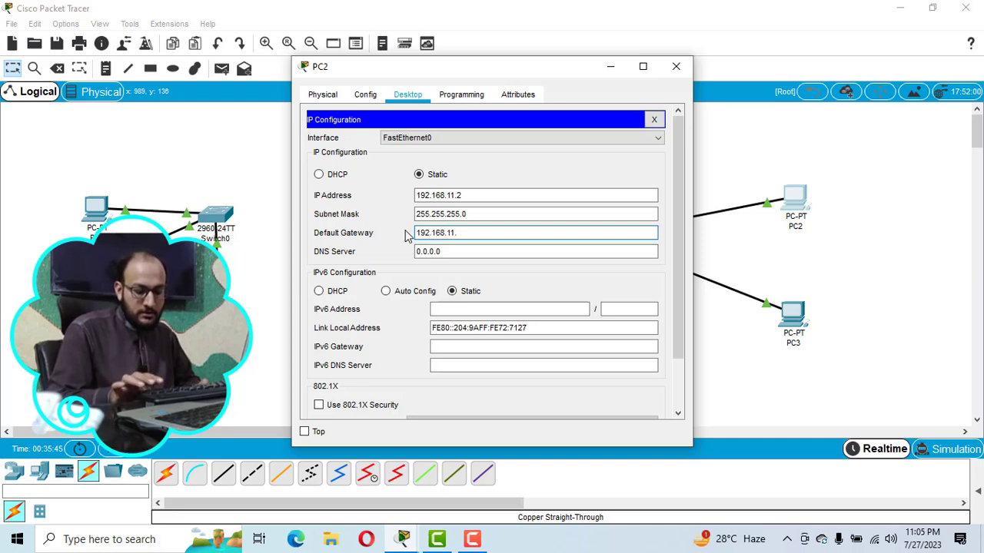
pyautogui.write('10')
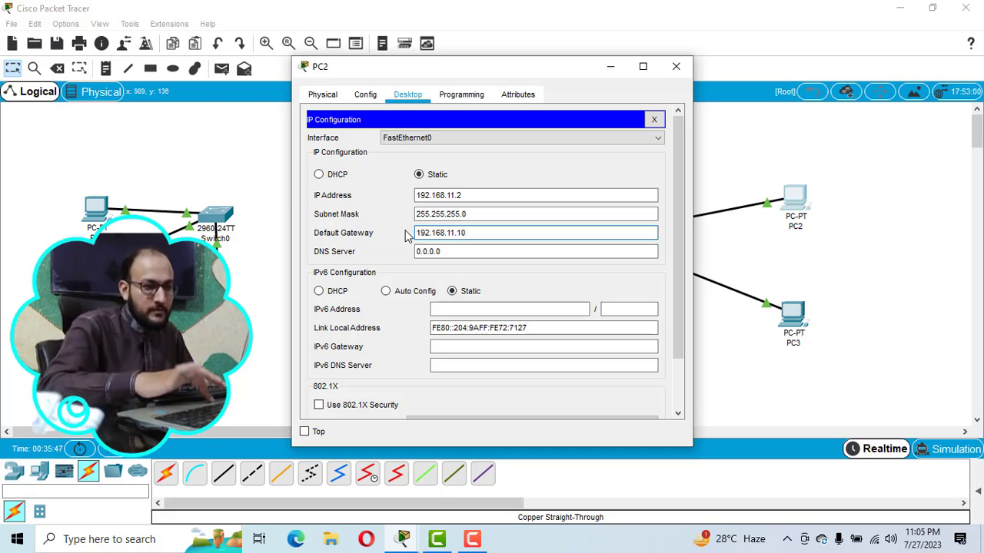
pyautogui.click(676, 66)
# Step: Give PC3 the static IP address 192.168.11.3 with subnet mask 255.255.255.0 in its IP configuration
pyautogui.click(795, 310)
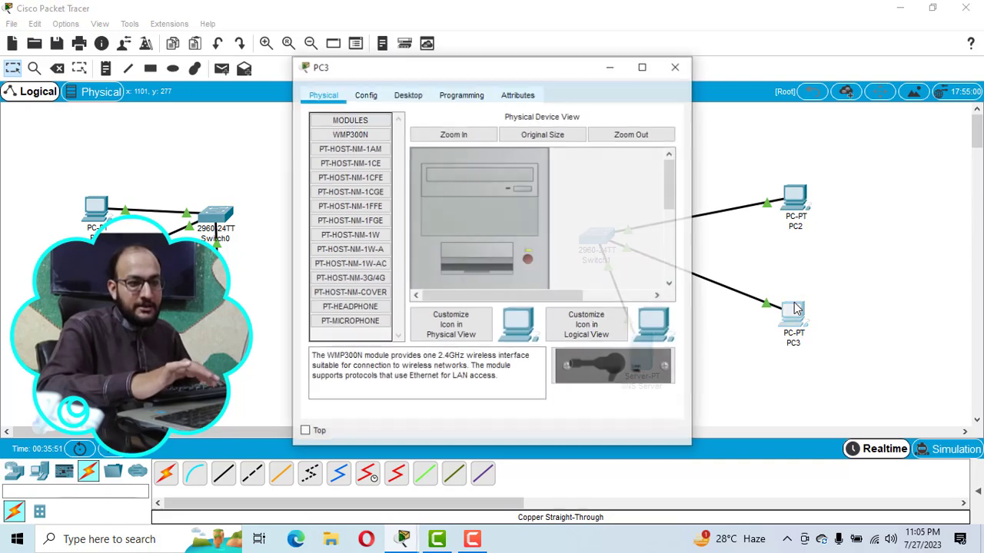
pyautogui.click(408, 97)
pyautogui.click(348, 173)
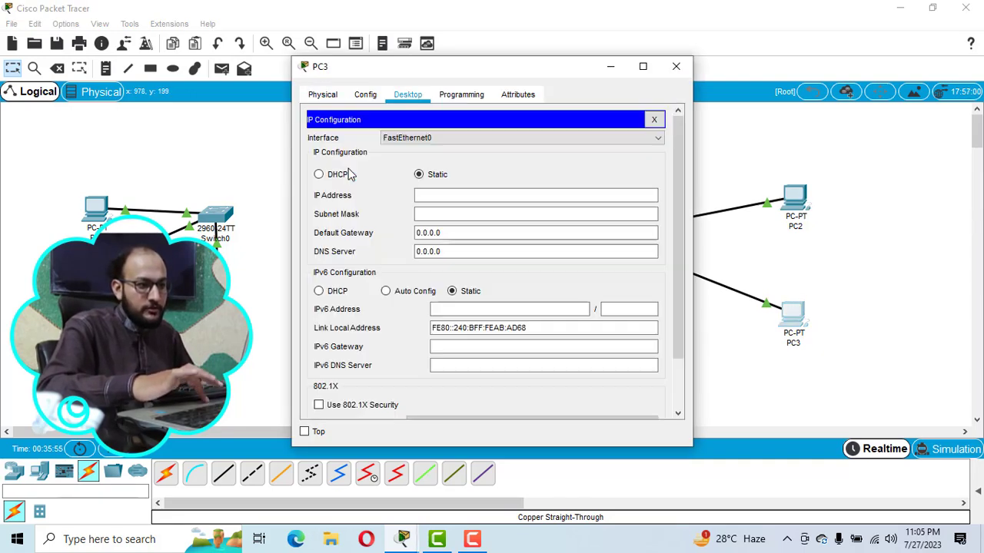
pyautogui.click(430, 198)
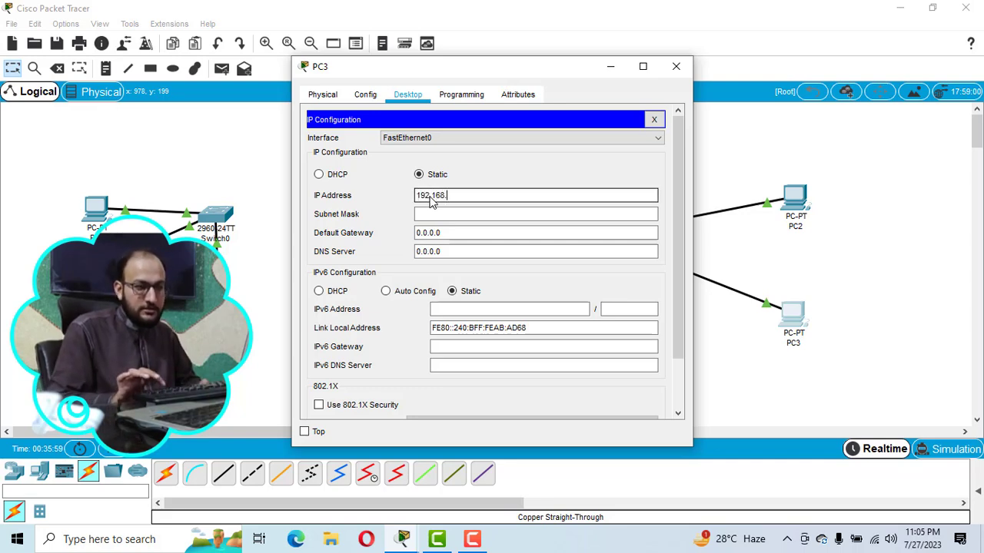
pyautogui.write('3')
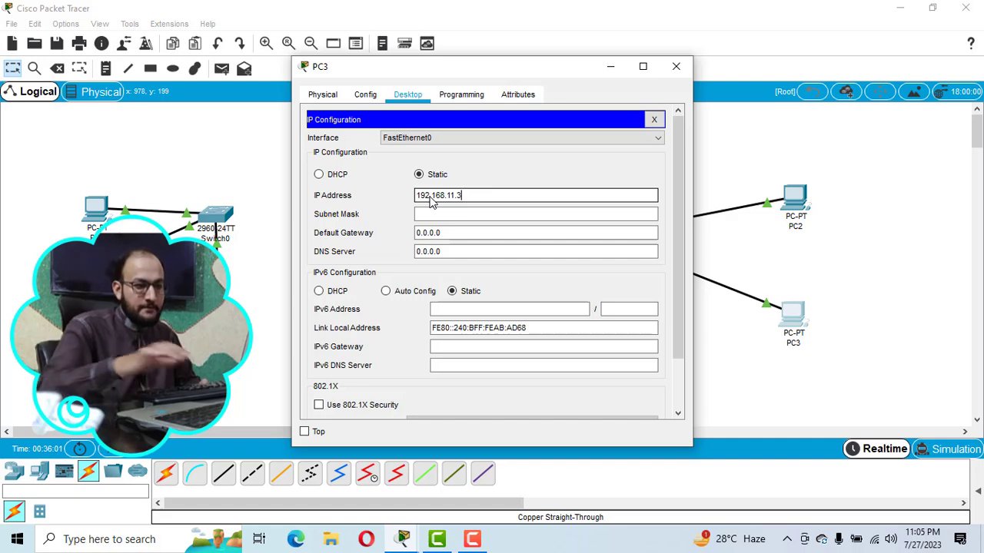
pyautogui.press('Tab')
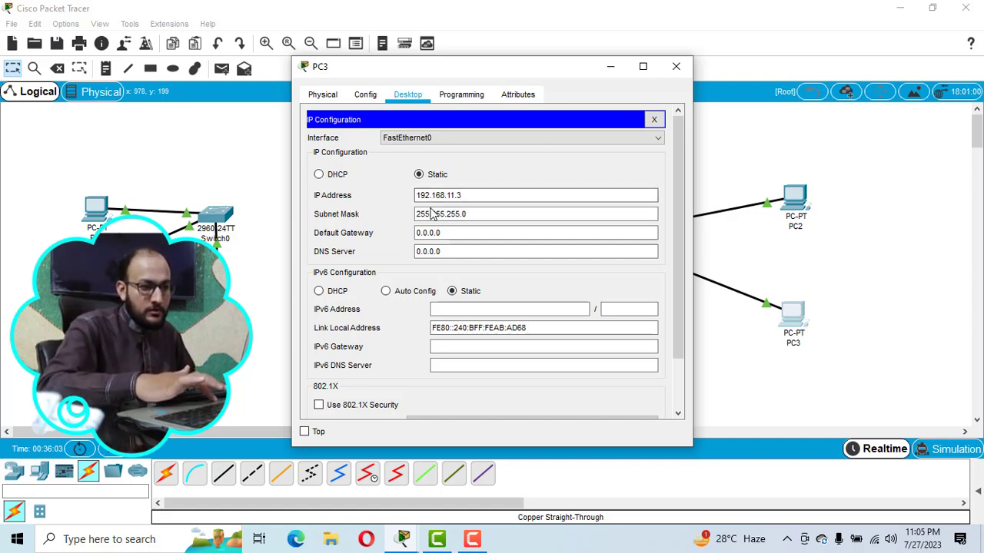
# Step: Set PC3's default gateway to 192.168.11.10 and close its window
pyautogui.moveTo(443, 233); pyautogui.dragTo(405, 232)
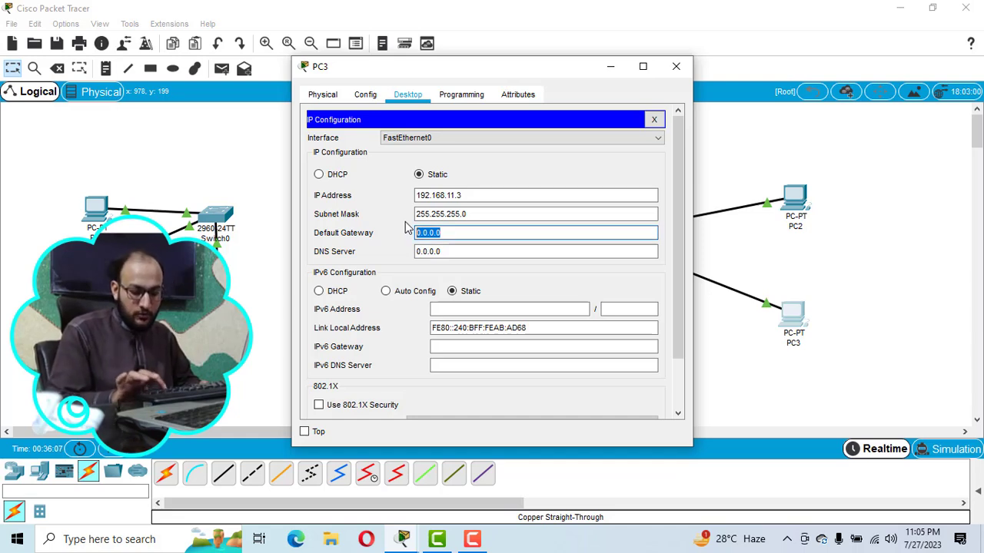
pyautogui.write('192.168.10')
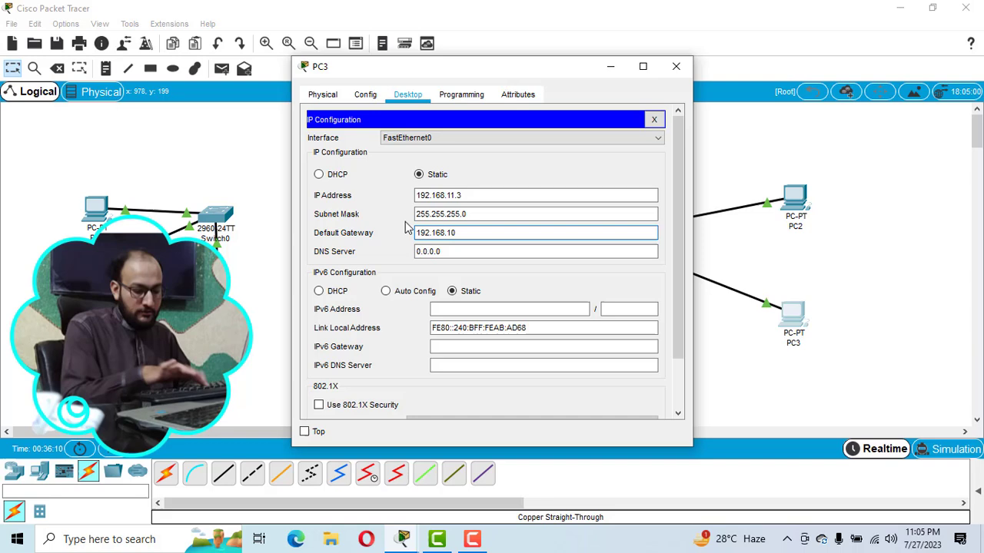
pyautogui.press('BackSpace')
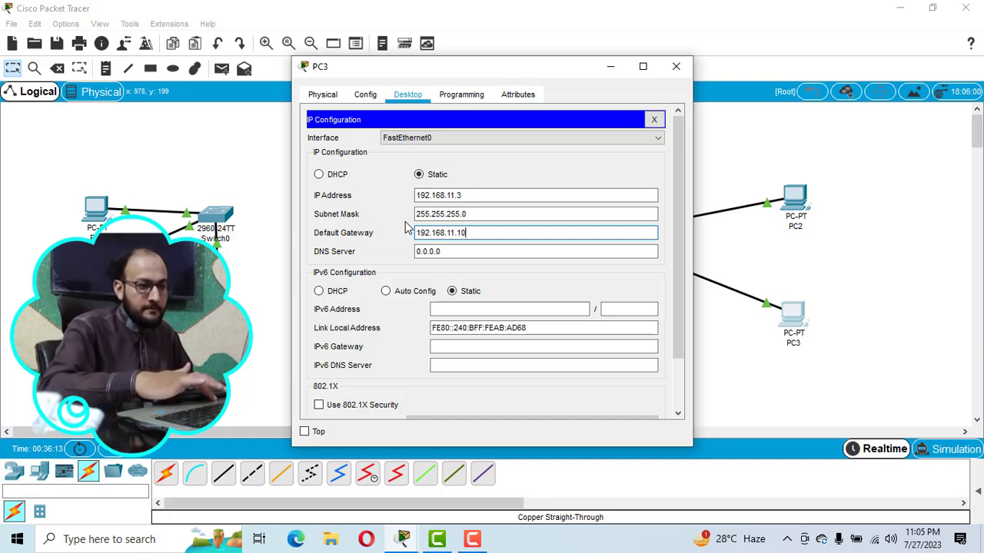
pyautogui.click(674, 69)
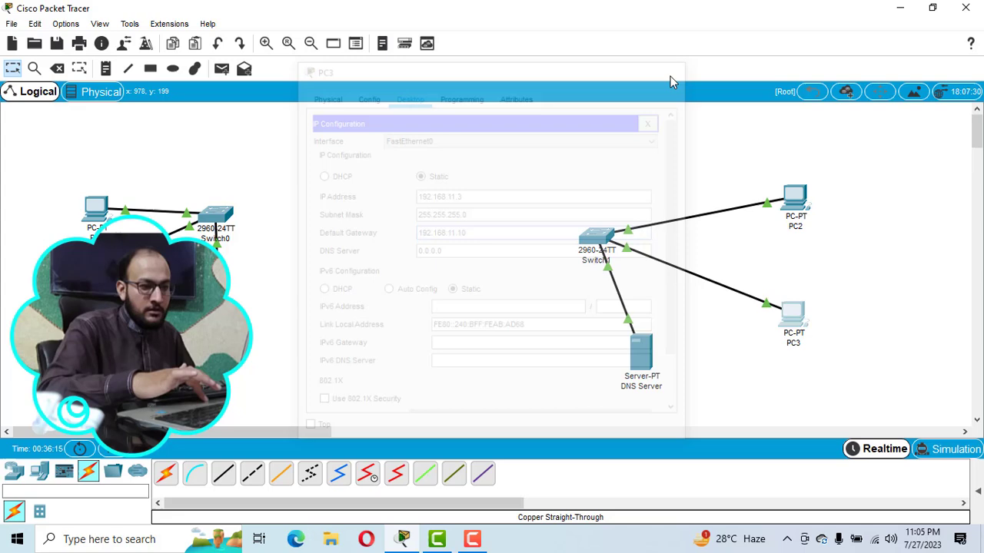
# Step: Give the DNS Server the static IP address 192.168.11.50 with subnet mask 255.255.255.0 in its IP configuration
pyautogui.click(642, 350)
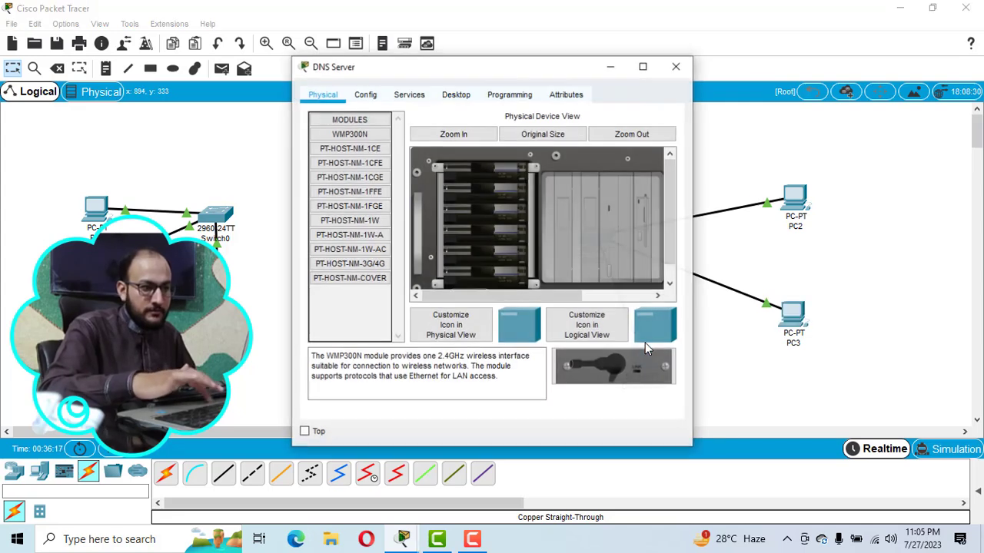
pyautogui.click(458, 95)
pyautogui.click(357, 160)
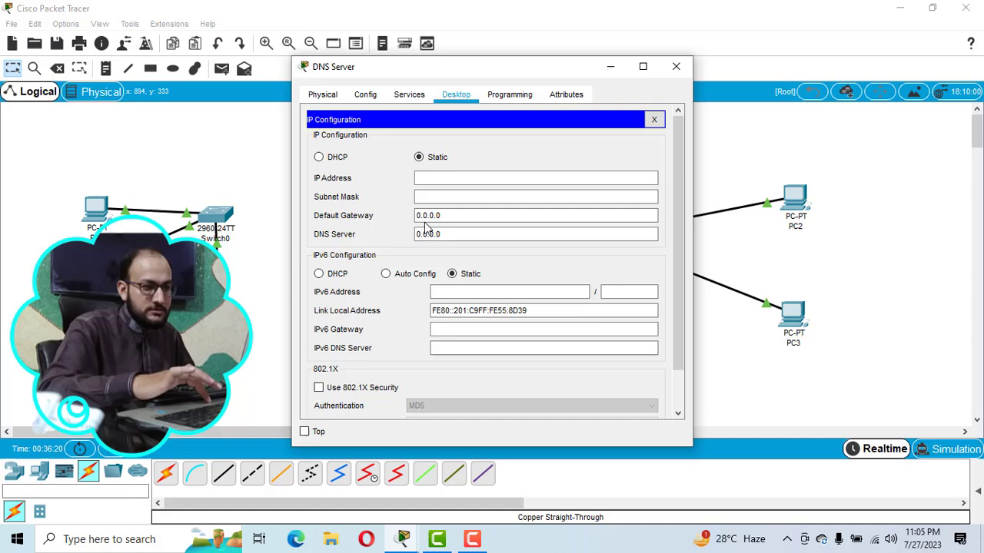
pyautogui.click(462, 182)
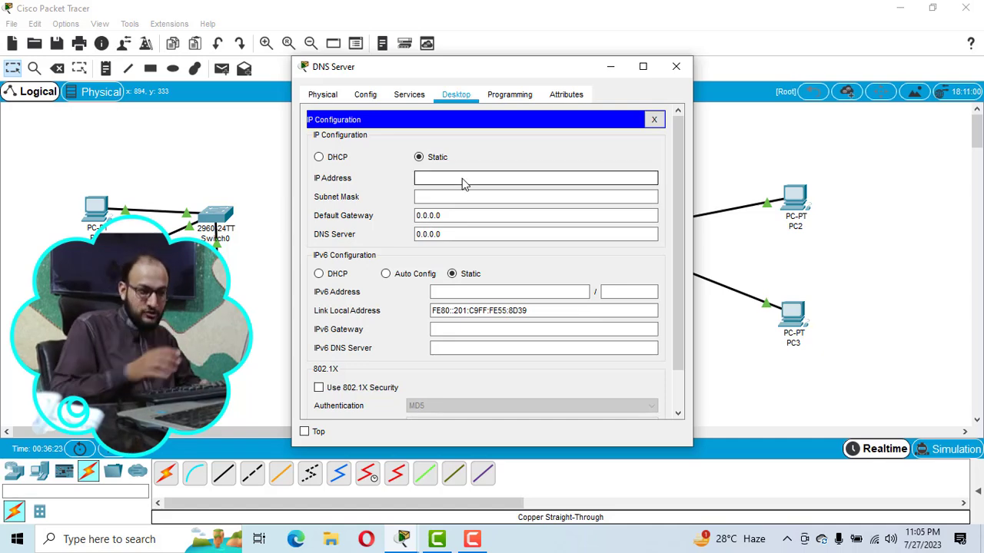
pyautogui.write('19')
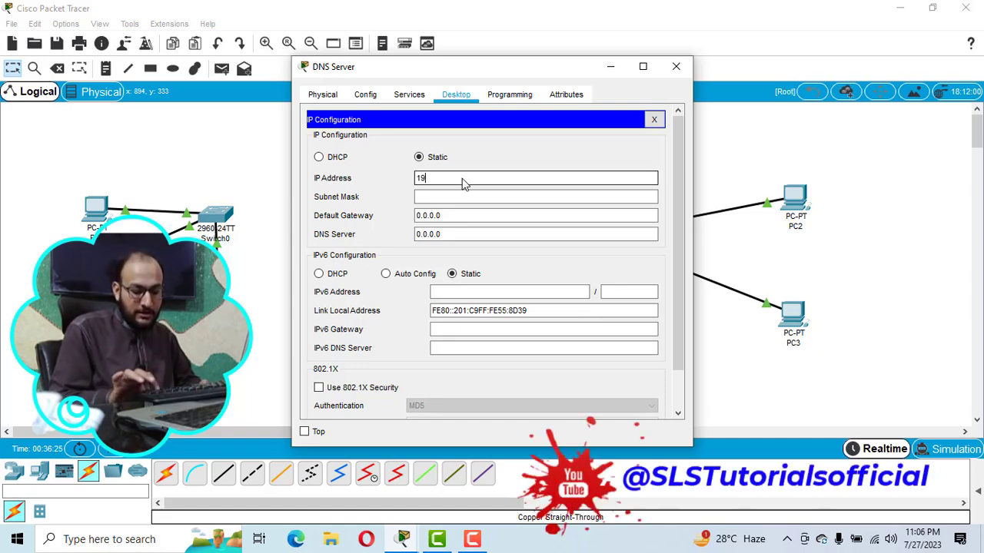
pyautogui.write('2.168.11.50')
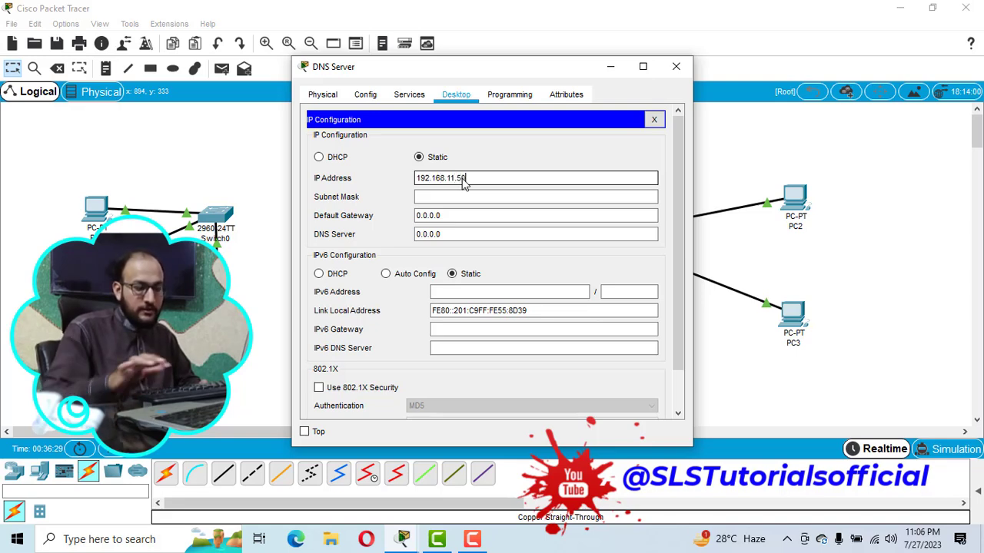
pyautogui.press('Tab')
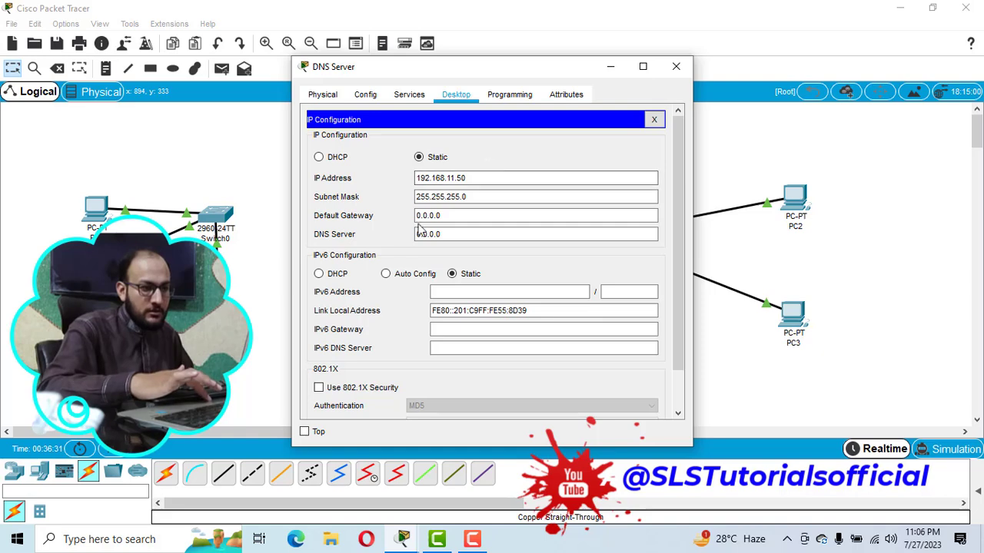
# Step: Set the DNS Server's default gateway to 192.168.11.10
pyautogui.moveTo(450, 221); pyautogui.dragTo(409, 221)
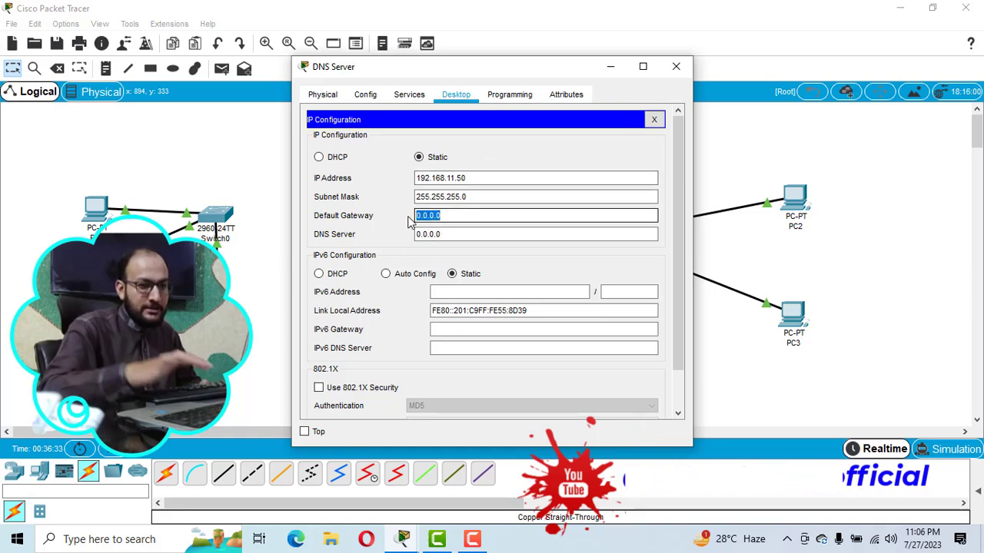
pyautogui.write('192.168.')
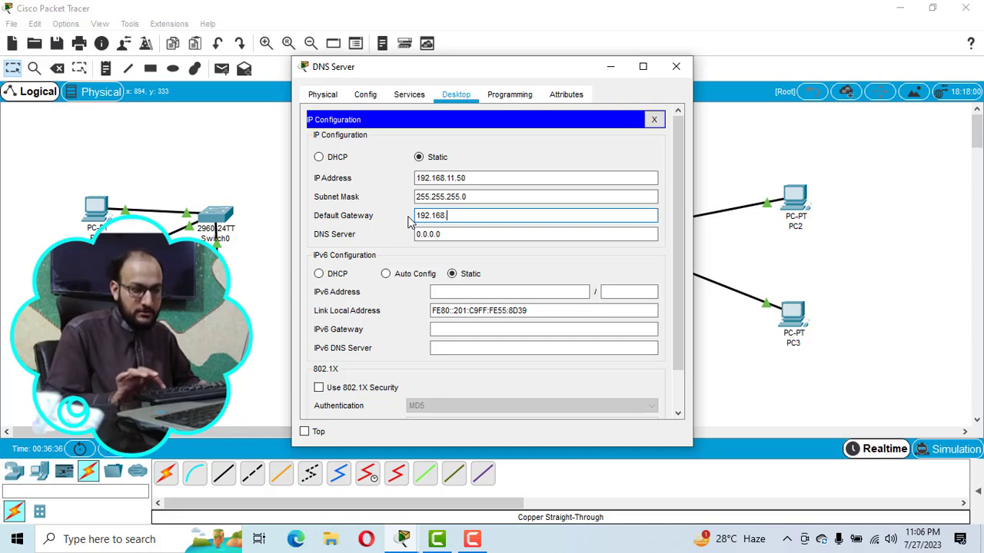
pyautogui.write('11.10')
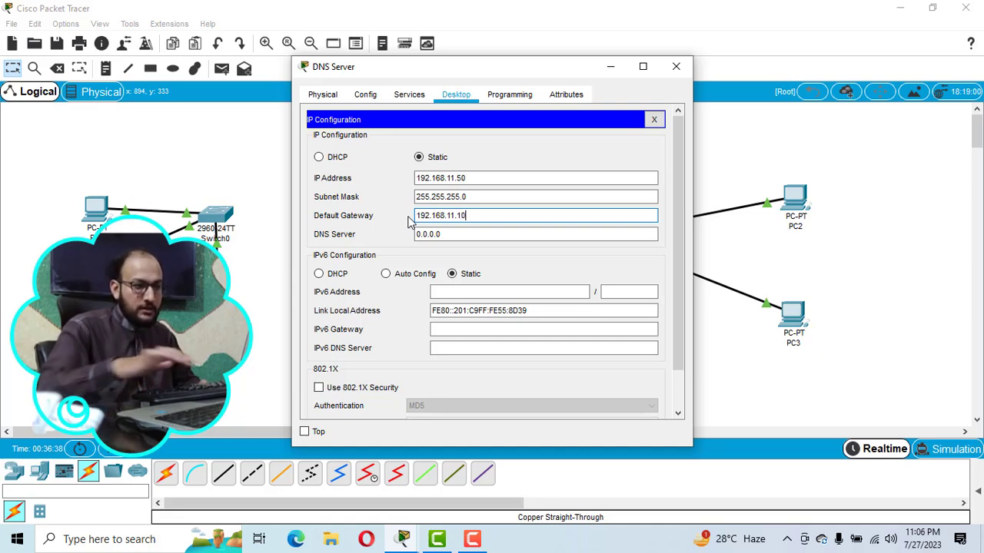
# Step: View the index.html page source in the DNS Server's HTTP service, return to the file list and close the server window
pyautogui.click(406, 94)
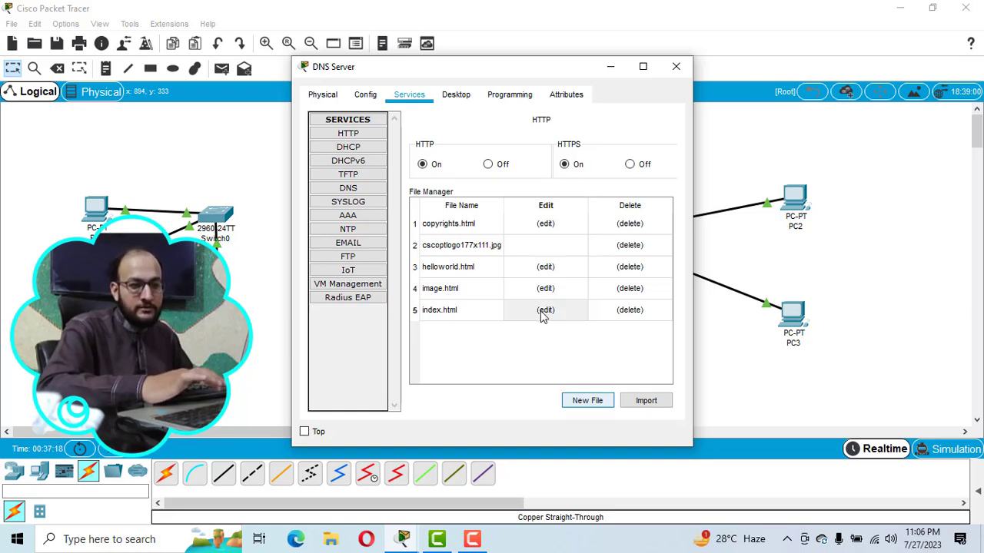
pyautogui.click(549, 314)
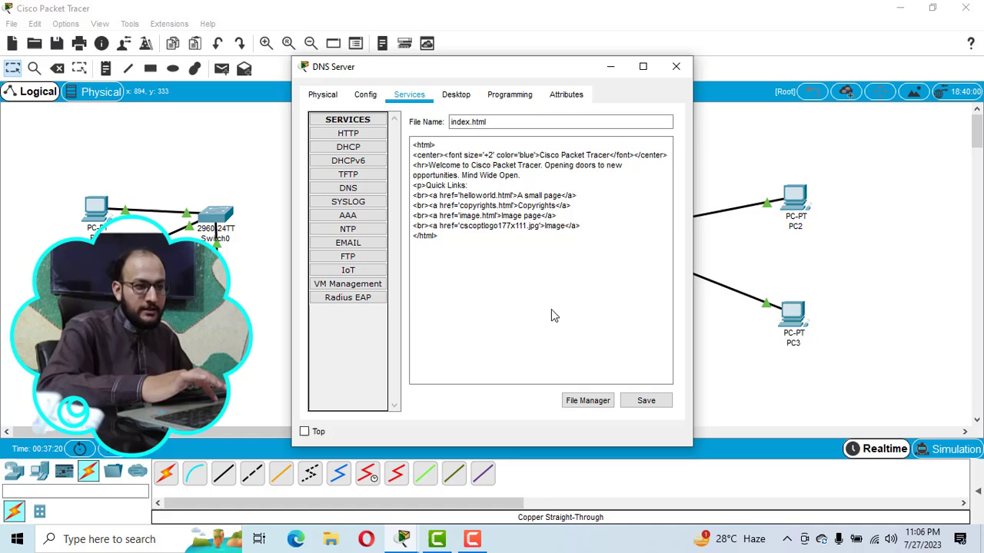
pyautogui.click(549, 161)
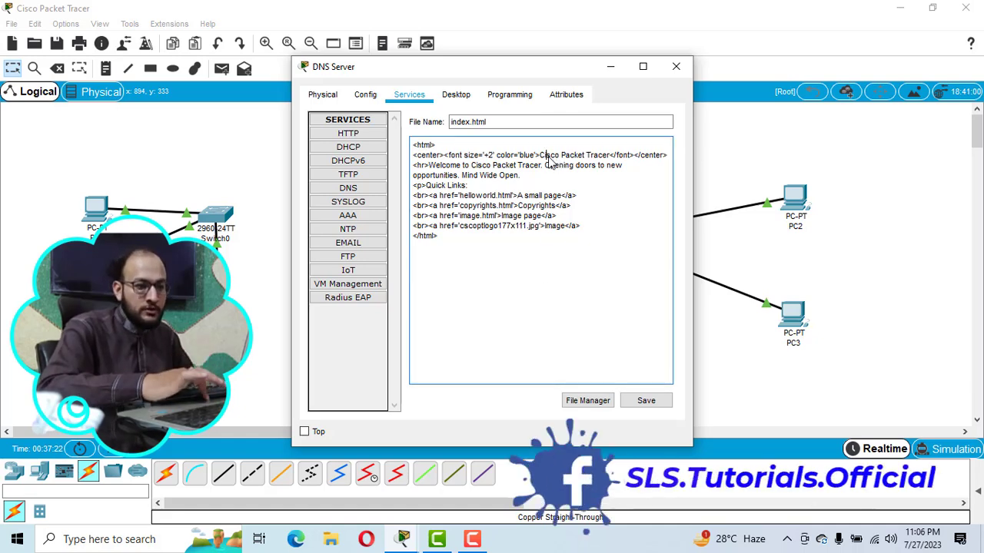
pyautogui.click(573, 403)
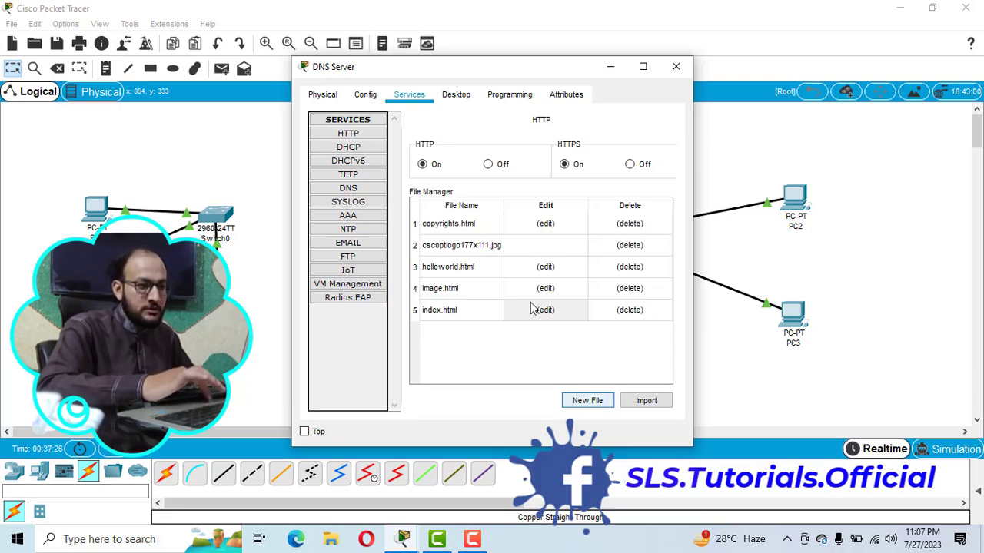
pyautogui.click(677, 69)
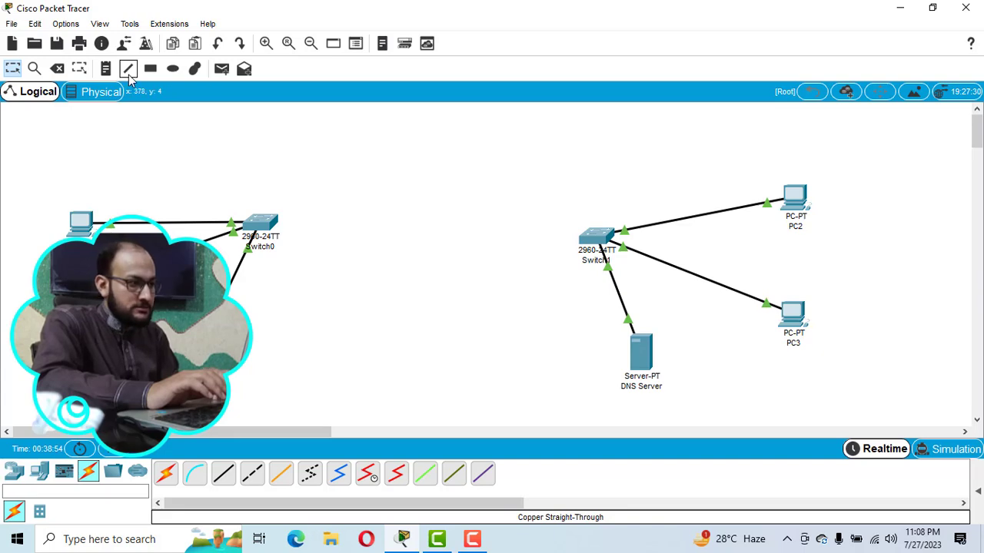
# Step: Place a note reading "DNS Network" below PC3
pyautogui.click(108, 69)
pyautogui.click(745, 374)
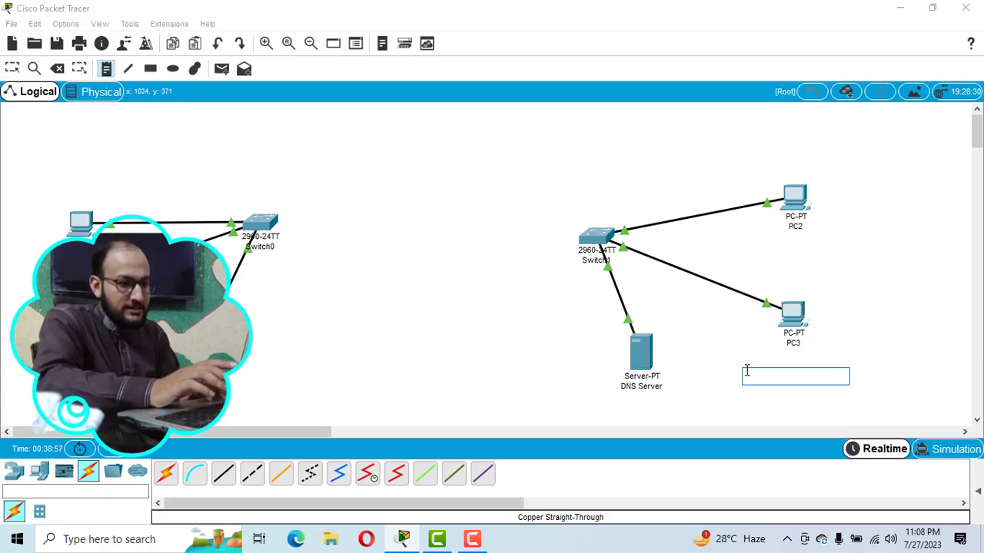
pyautogui.write('DNS Network')
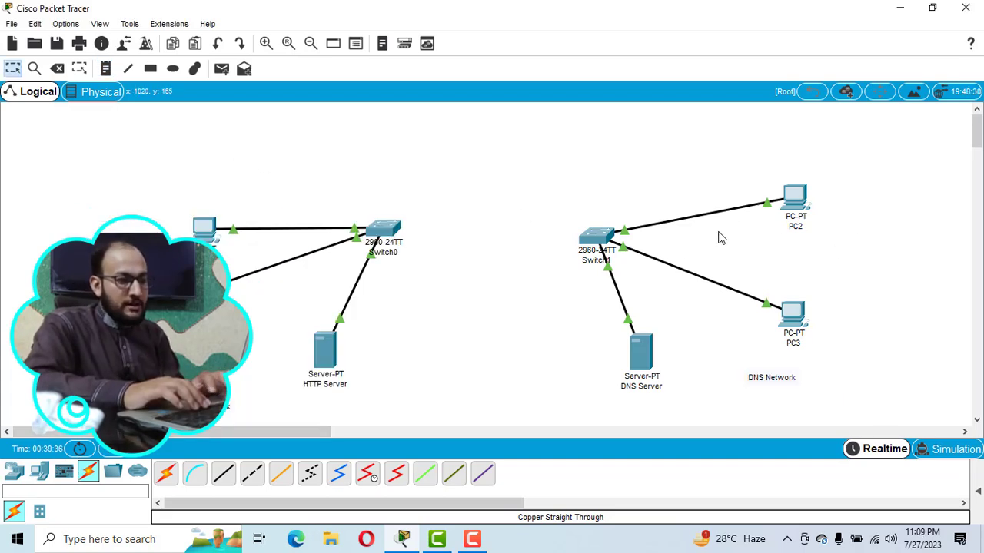
# Step: Label the upper PC of the HTTP server's network with a note reading 192.168.10.2 placed above it
pyautogui.click(105, 69)
pyautogui.click(158, 198)
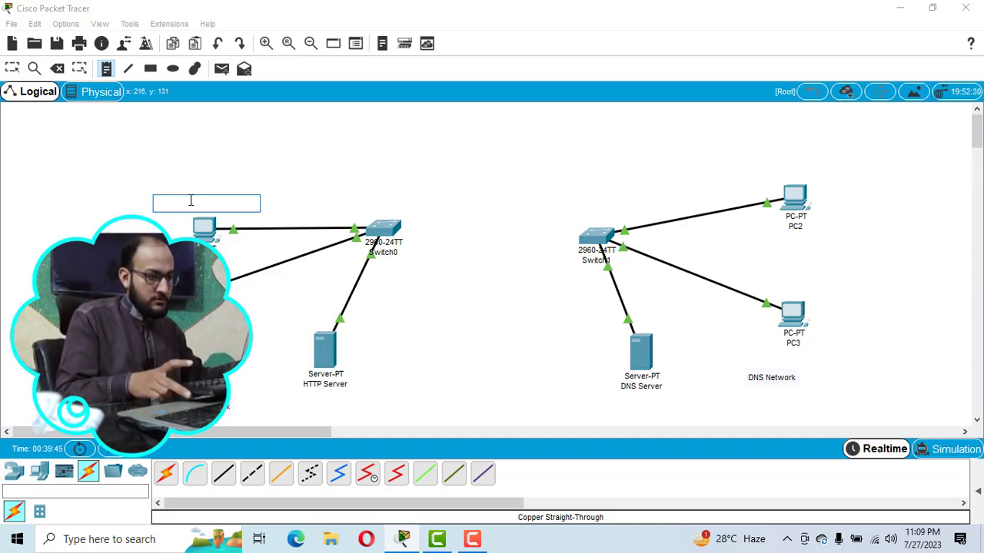
pyautogui.write('192.1')
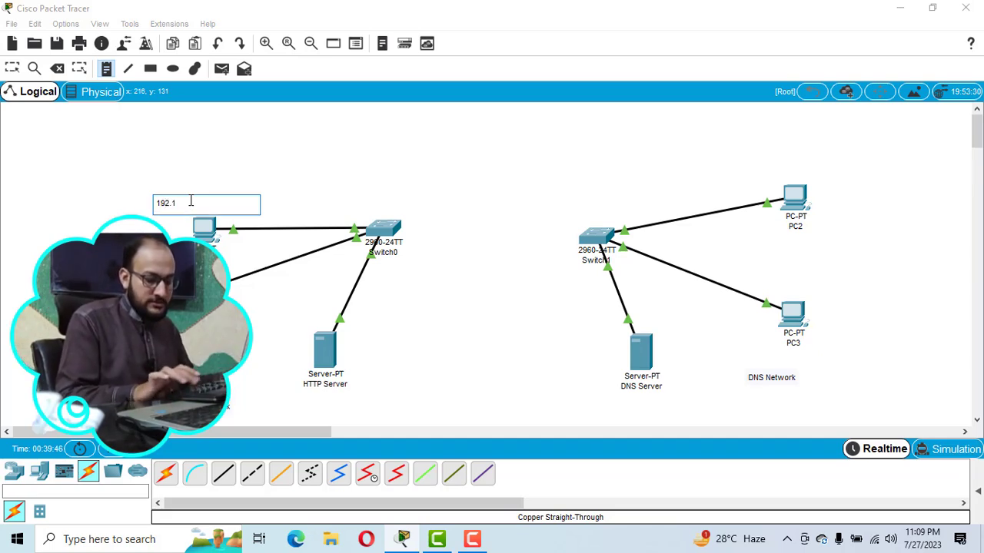
pyautogui.write('68.10.2')
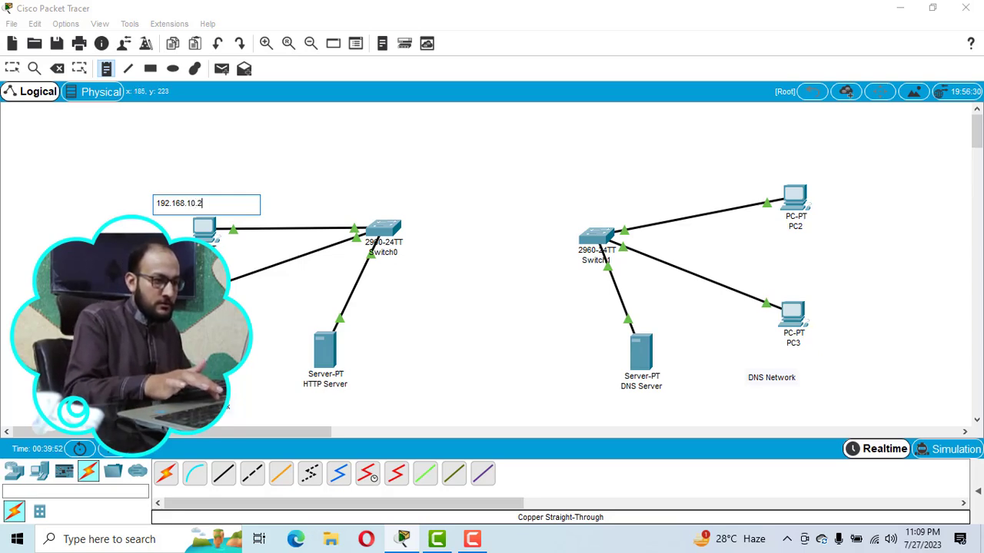
pyautogui.click(124, 274)
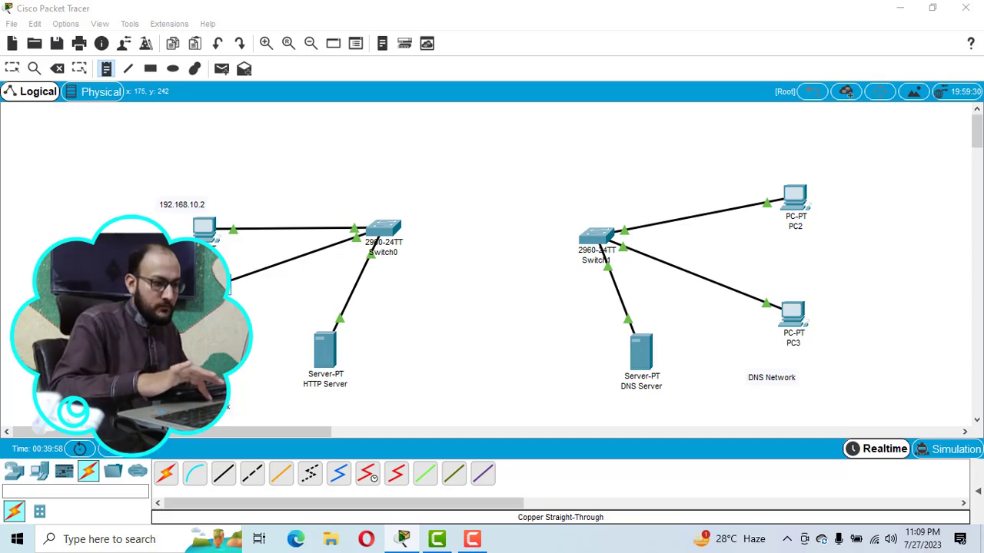
# Step: Place a note reading 192.168.10.50 beside the HTTP Server
pyautogui.click(343, 339)
pyautogui.write('192')
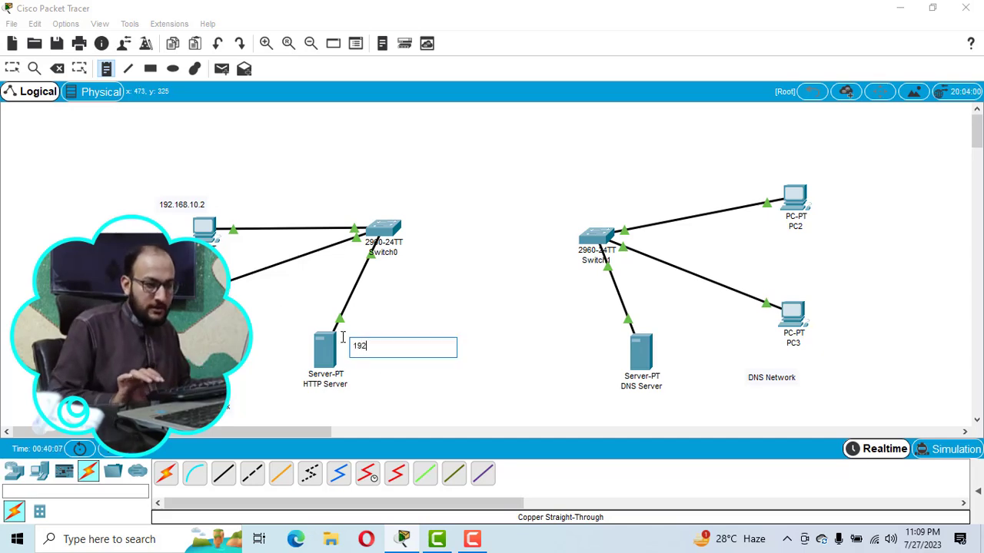
pyautogui.write('.168.')
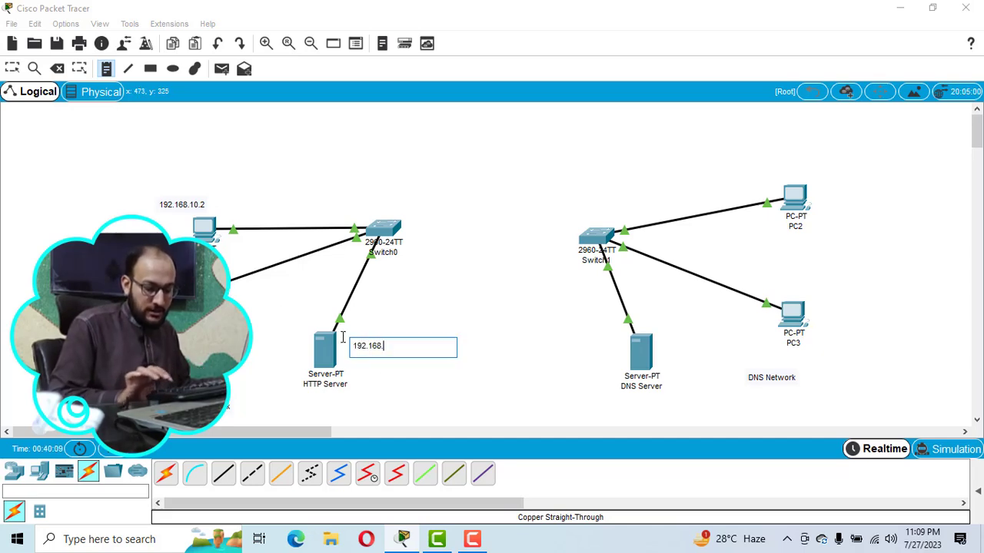
pyautogui.write('10')
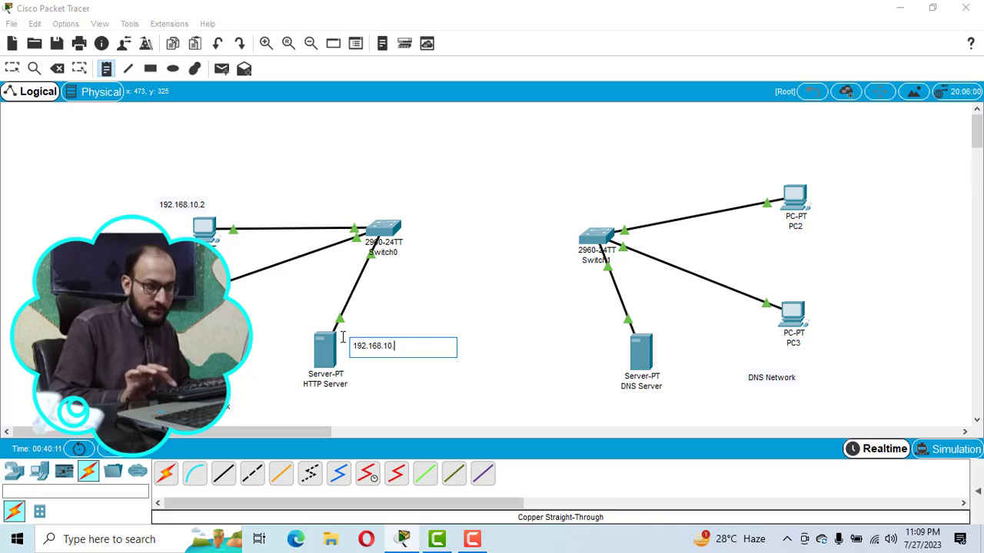
pyautogui.write('.50')
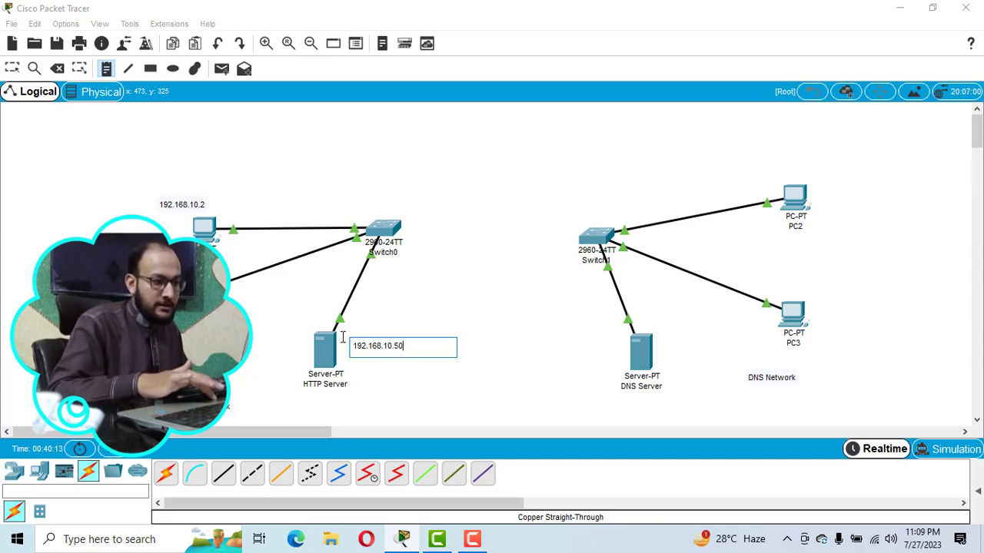
# Step: Place a note with the gateway address 192.168.10.10 above the link next to Switch0
pyautogui.click(287, 243)
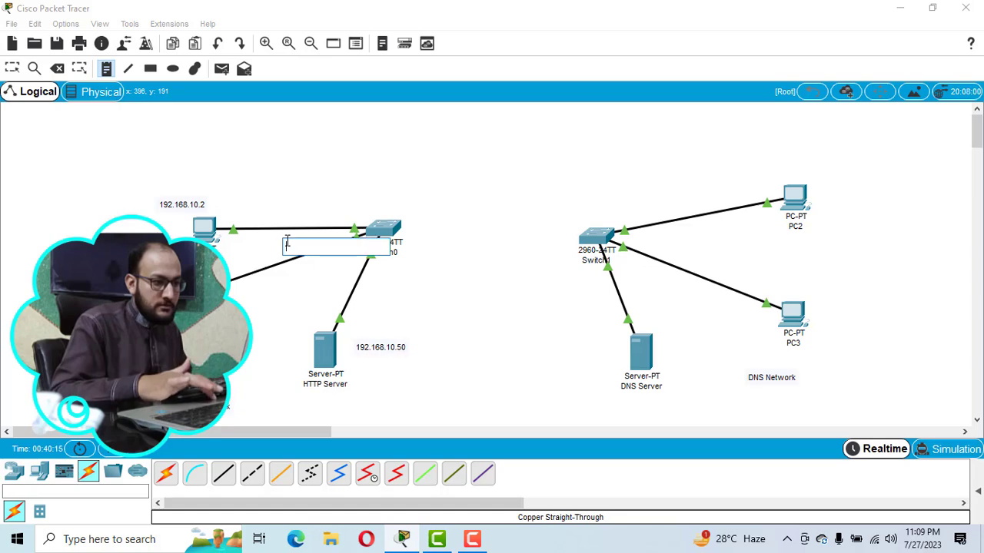
pyautogui.click(295, 200)
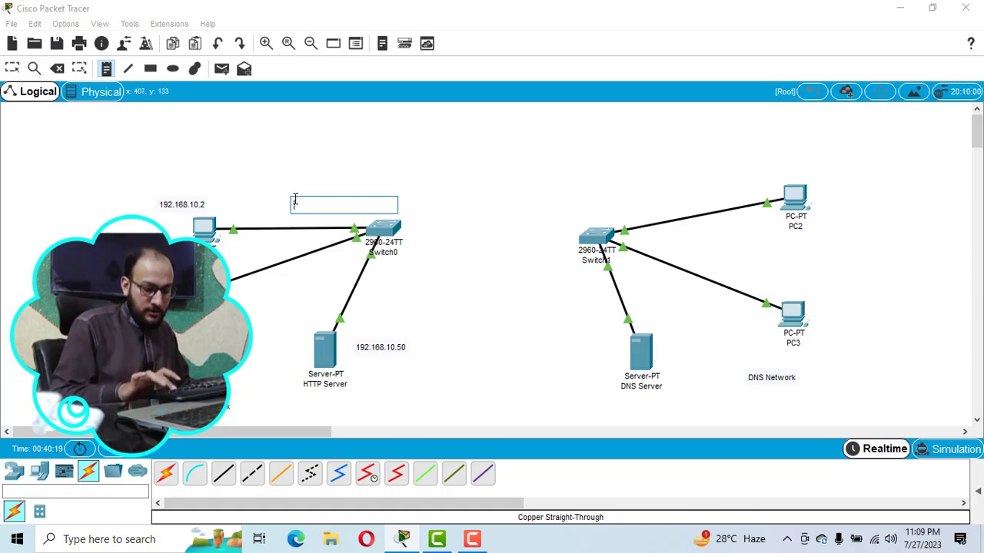
pyautogui.write('192.168.')
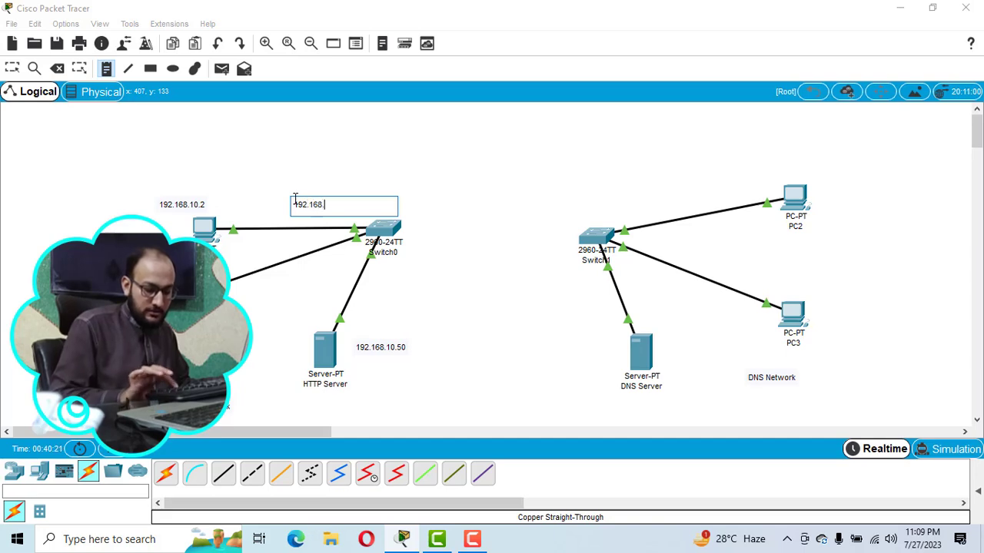
pyautogui.write('10.10')
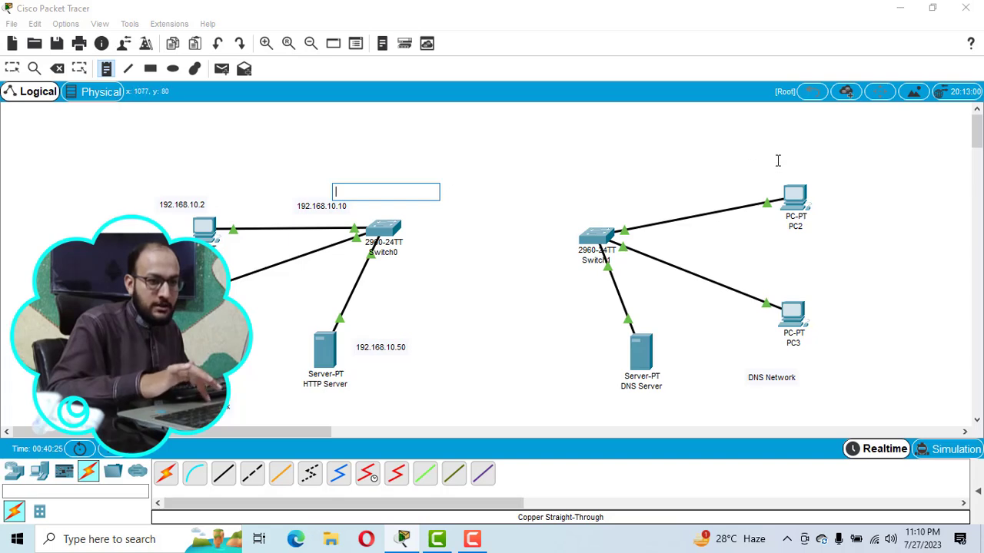
# Step: Label PC2 with a note reading 192.168.11.2 beside it
pyautogui.click(818, 181)
pyautogui.write('19')
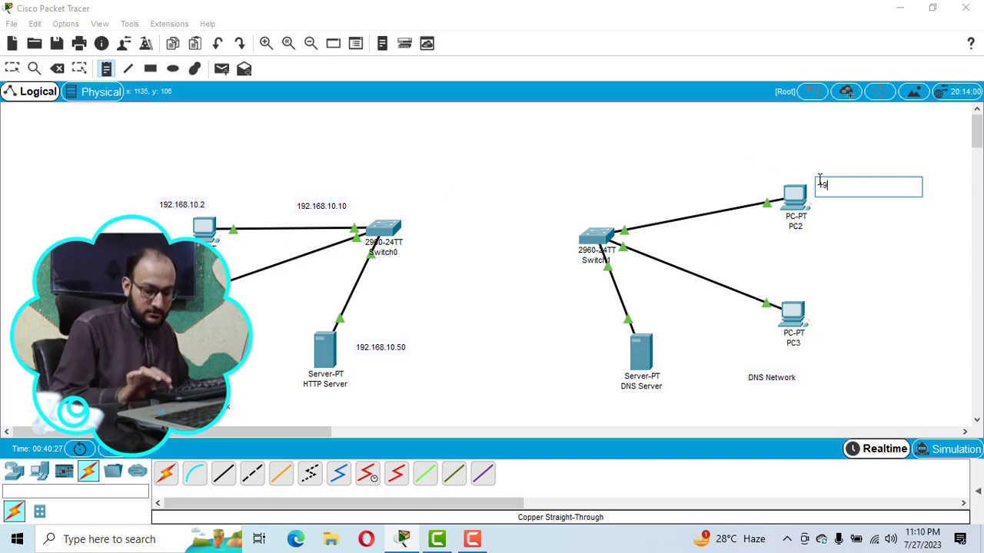
pyautogui.write('2.168.1')
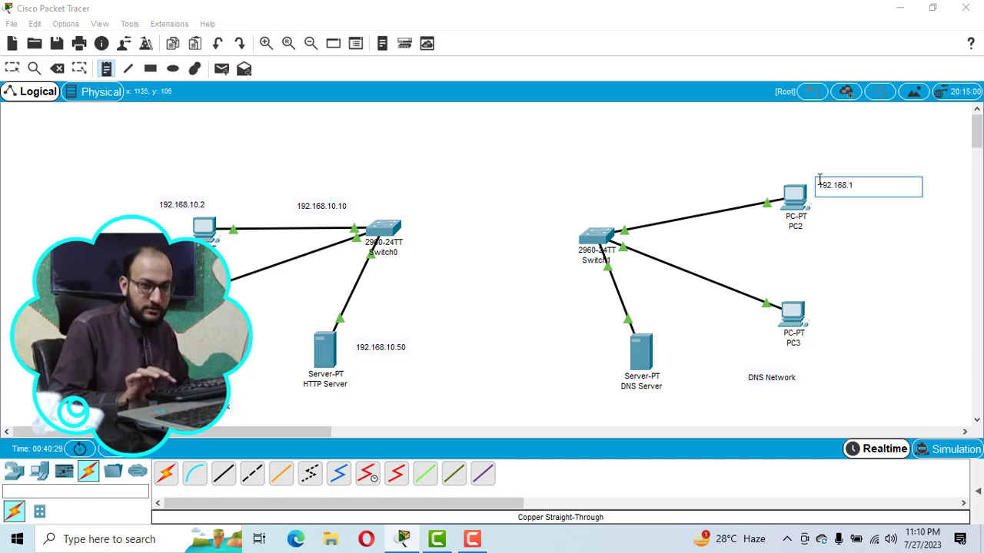
pyautogui.write('1.2')
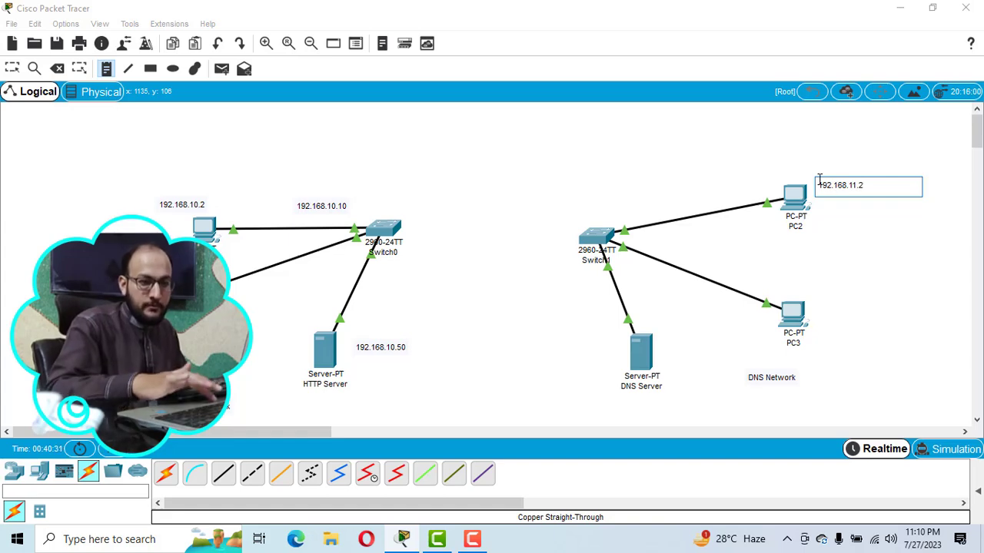
# Step: Label PC3 with a note reading 192.168.11.3 beside it
pyautogui.click(817, 312)
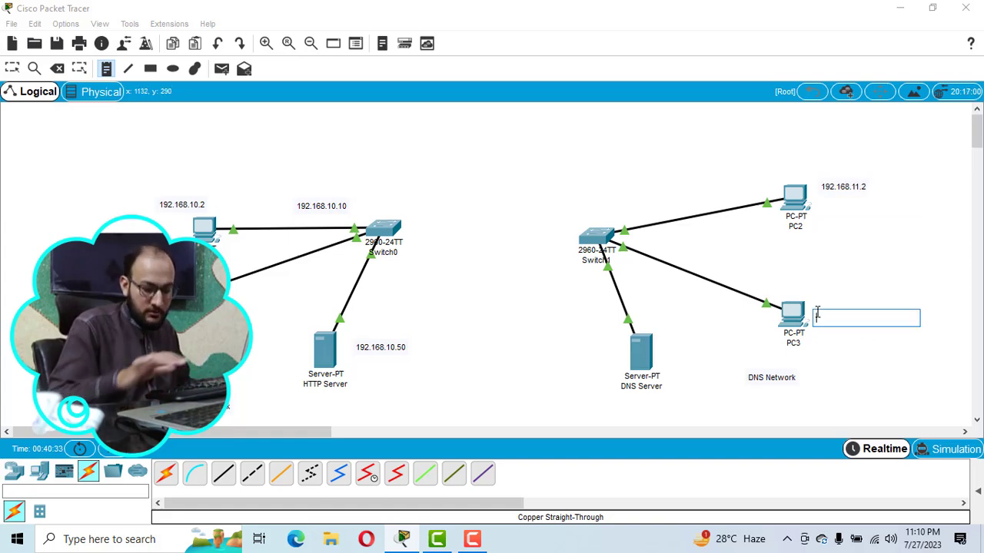
pyautogui.write('192.16')
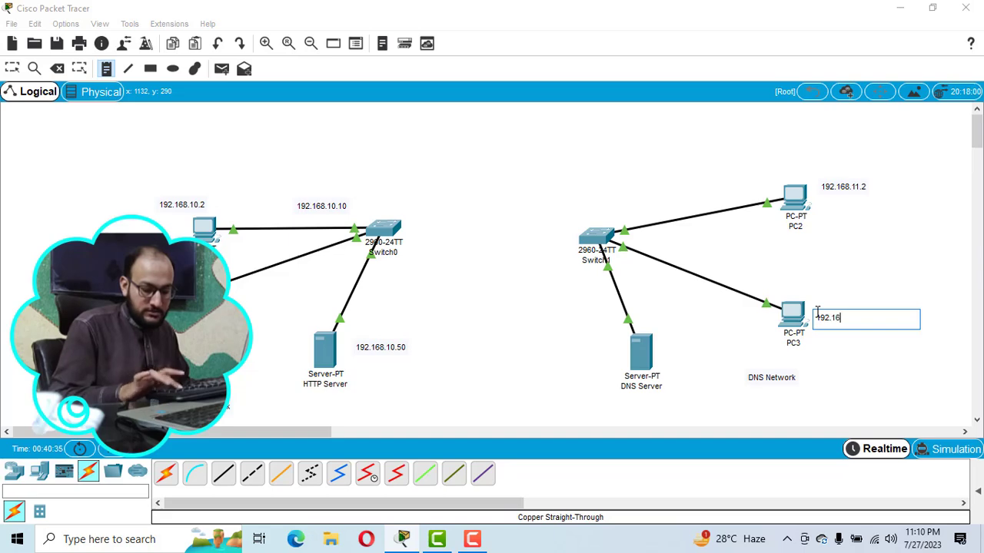
pyautogui.write('8.11.')
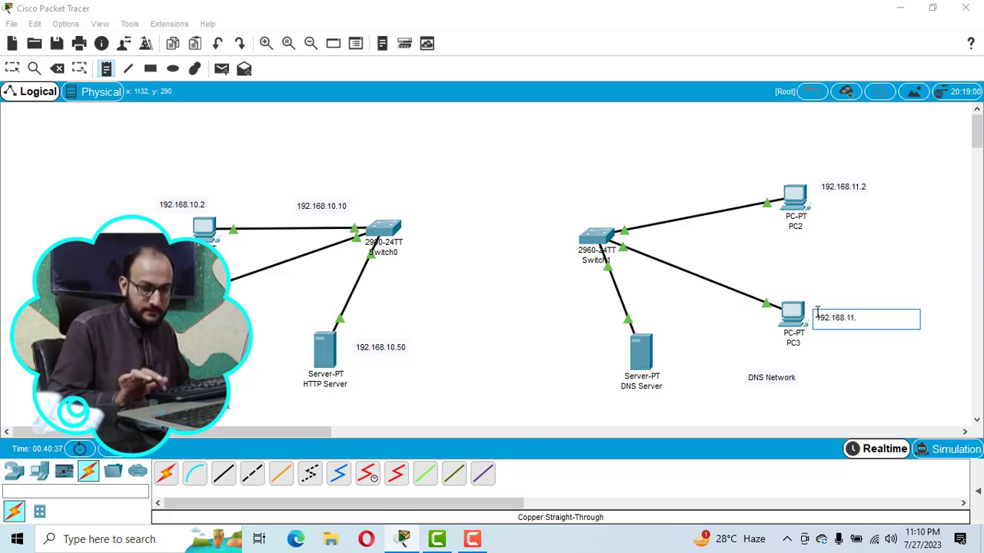
pyautogui.write('3')
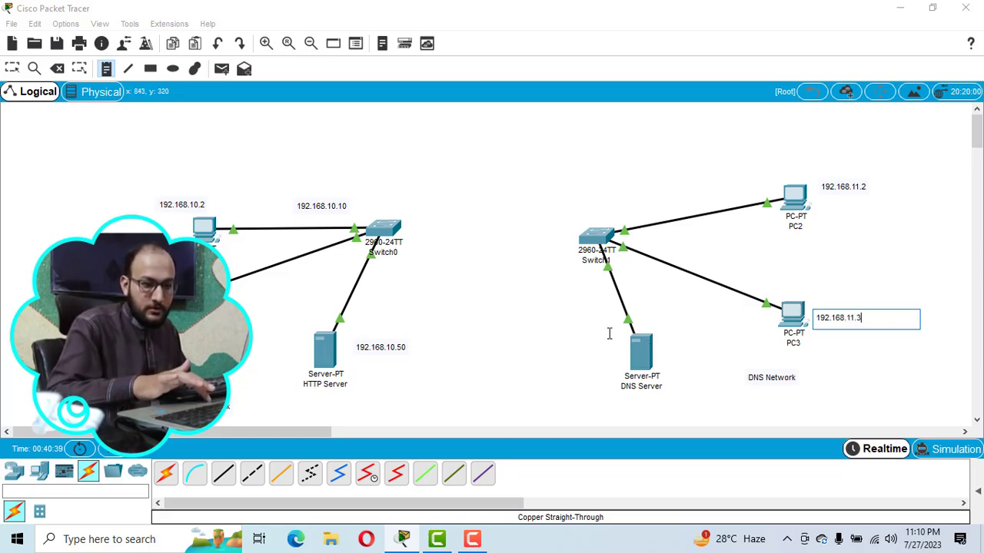
# Step: Place a note reading 192.168.11.50 beside the DNS Server
pyautogui.click(654, 336)
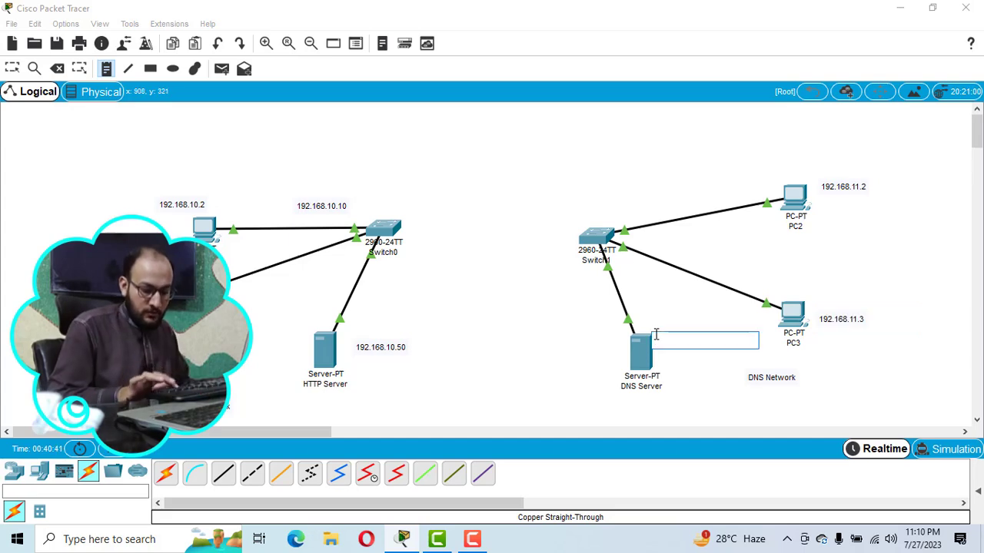
pyautogui.write('192.168.')
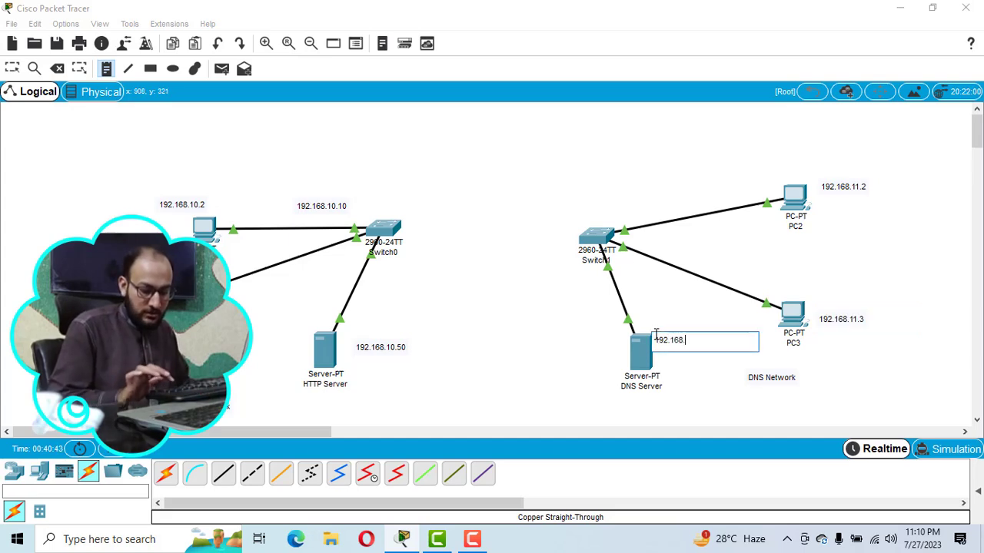
pyautogui.write('11.10')
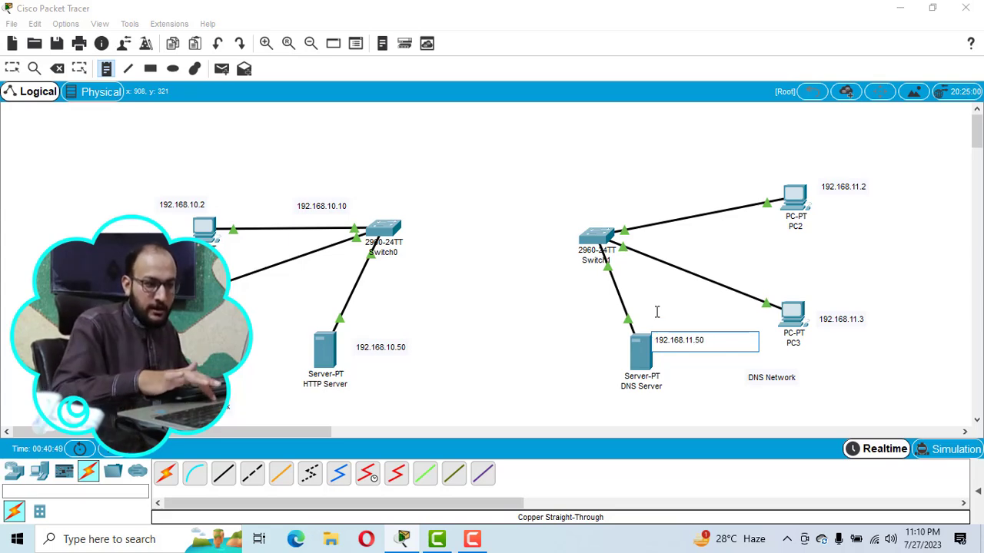
# Step: Add a note with the gateway address 192.168.11.10 above Switch1's link to PC2 and leave the note tool
pyautogui.click(631, 204)
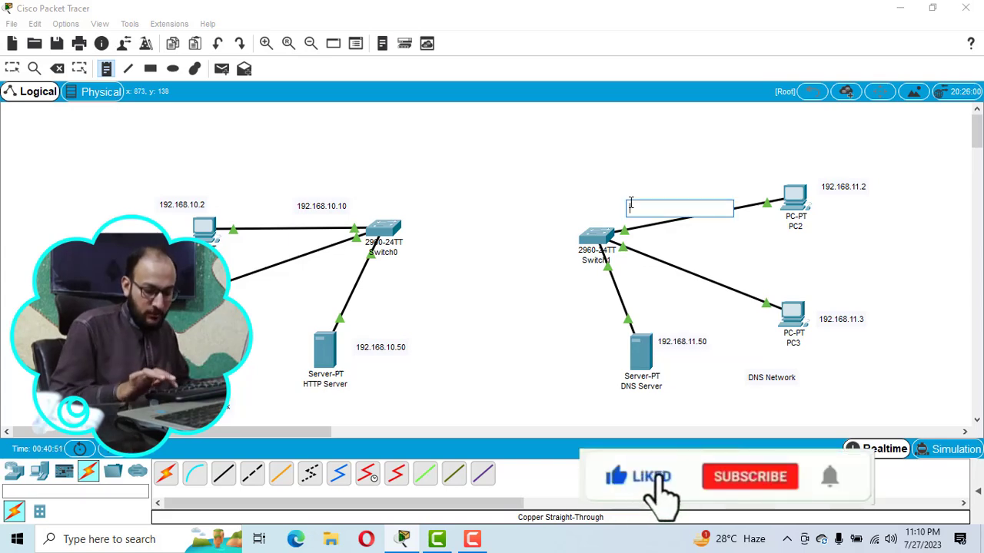
pyautogui.write('192')
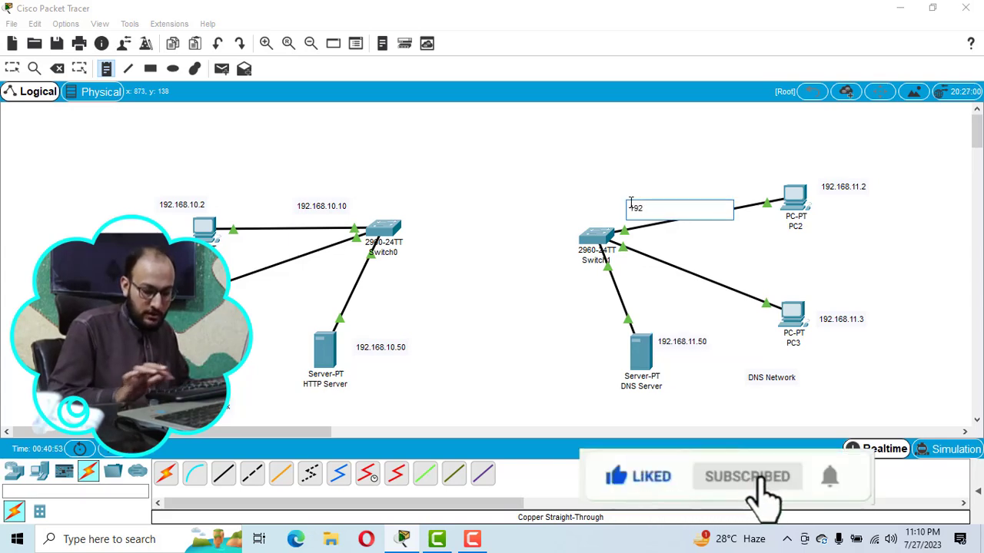
pyautogui.write('.168.11.')
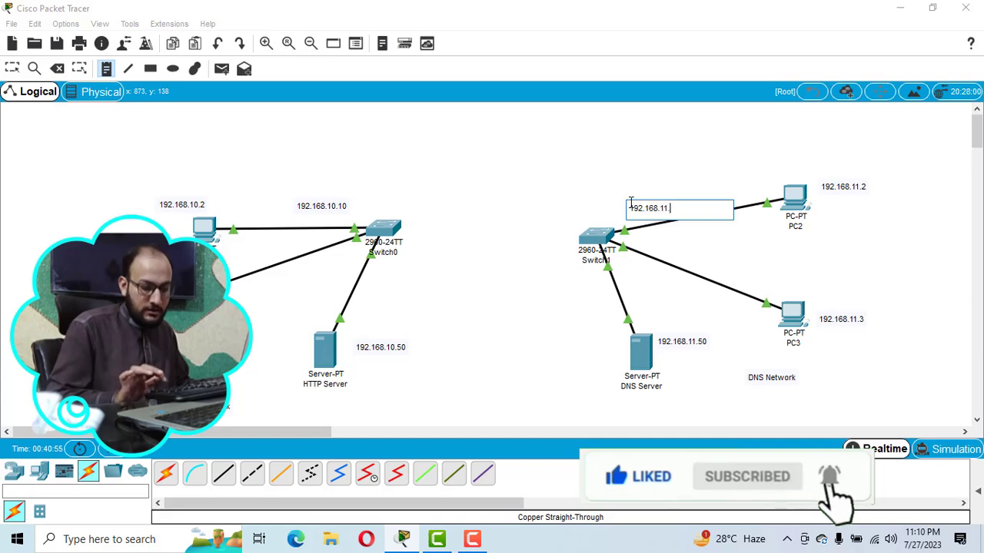
pyautogui.write('10')
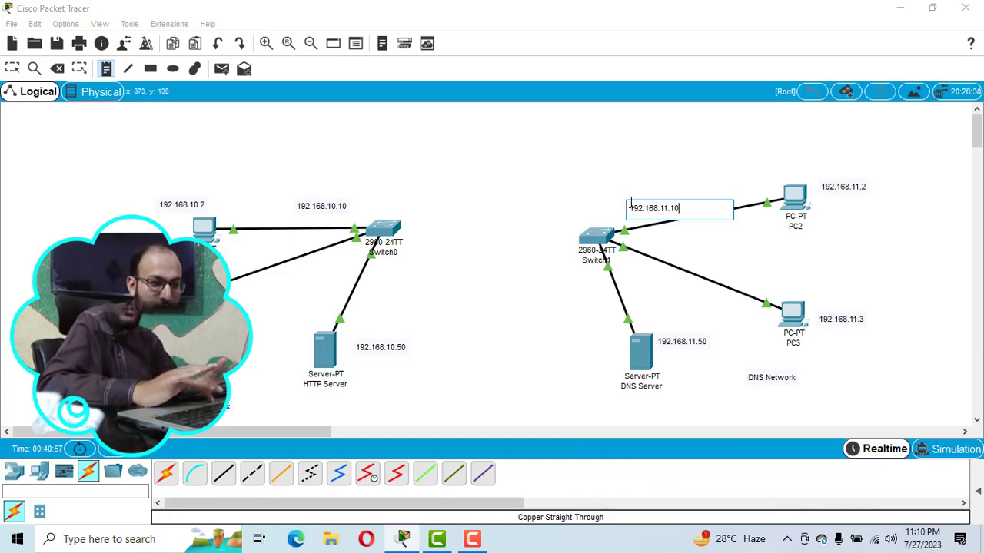
pyautogui.click(807, 263)
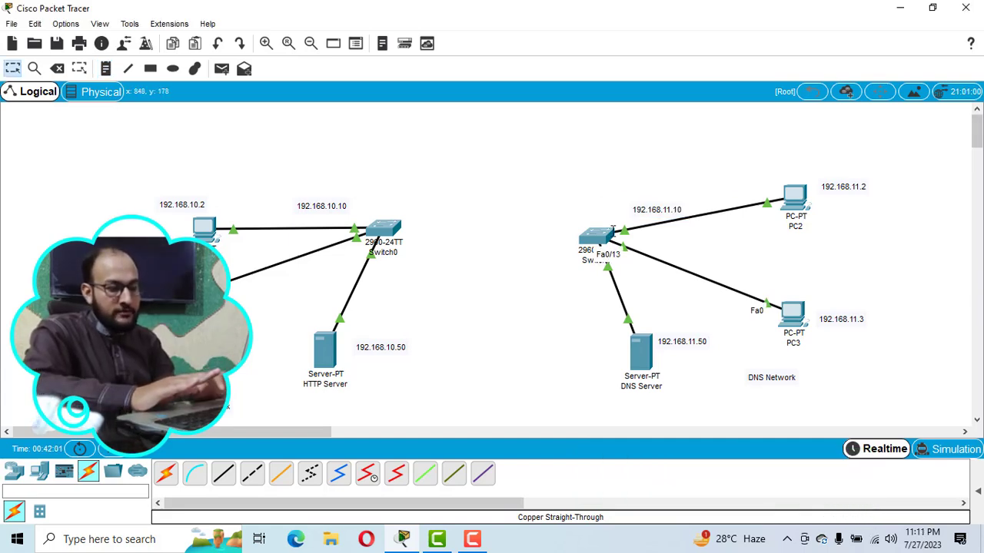
# Step: Add an ISR4331 router to the workspace between Switch0 and Switch1, slightly above them
pyautogui.moveTo(614, 232)
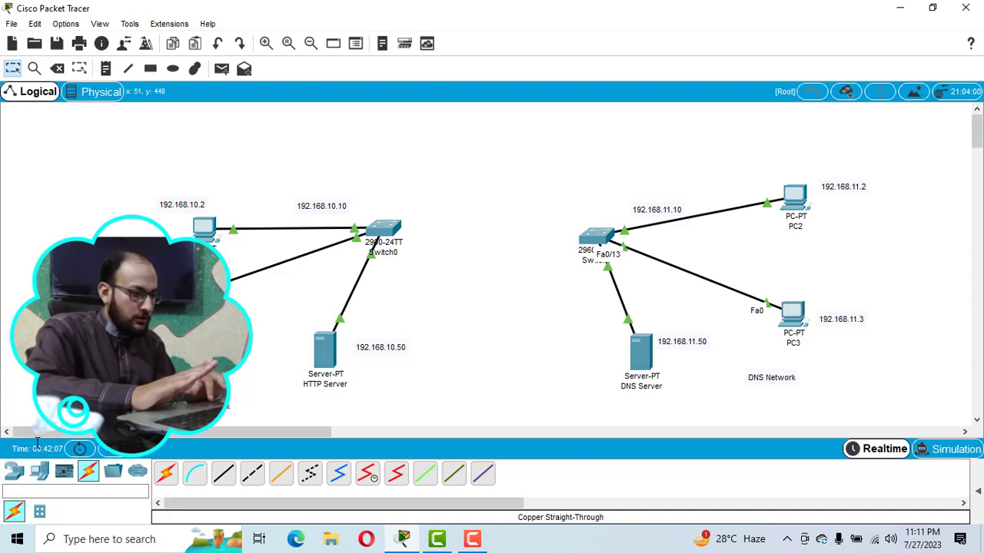
pyautogui.click(14, 475)
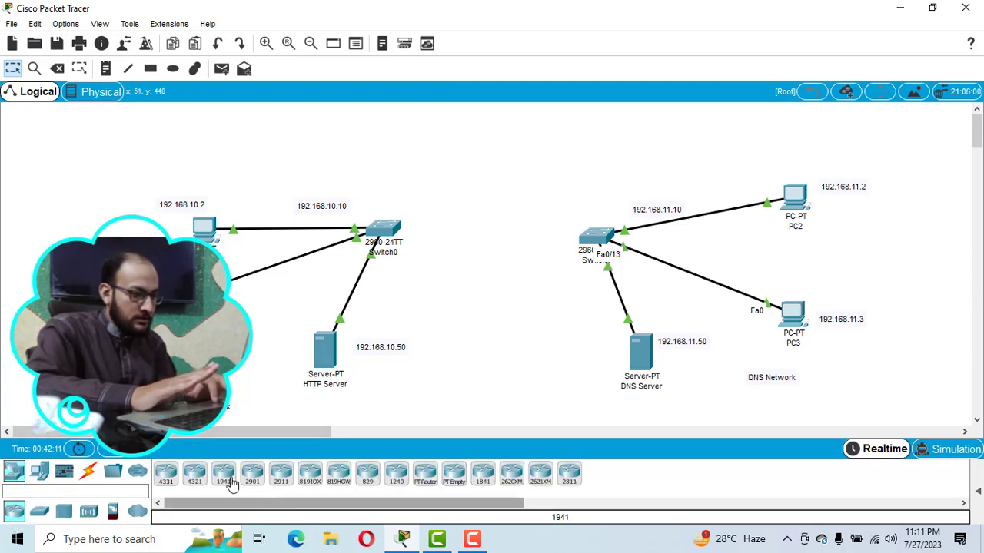
pyautogui.click(164, 478)
pyautogui.click(481, 192)
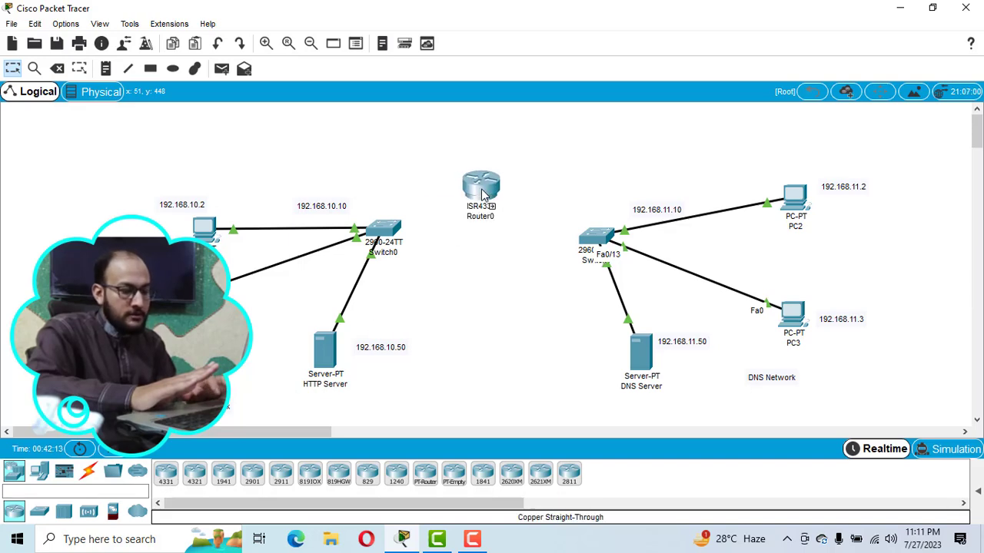
# Step: Connect Switch0's FastEthernet0/14 port to Router0's GigabitEthernet0/0/0 port with a copper straight-through cable
pyautogui.moveTo(588, 246)
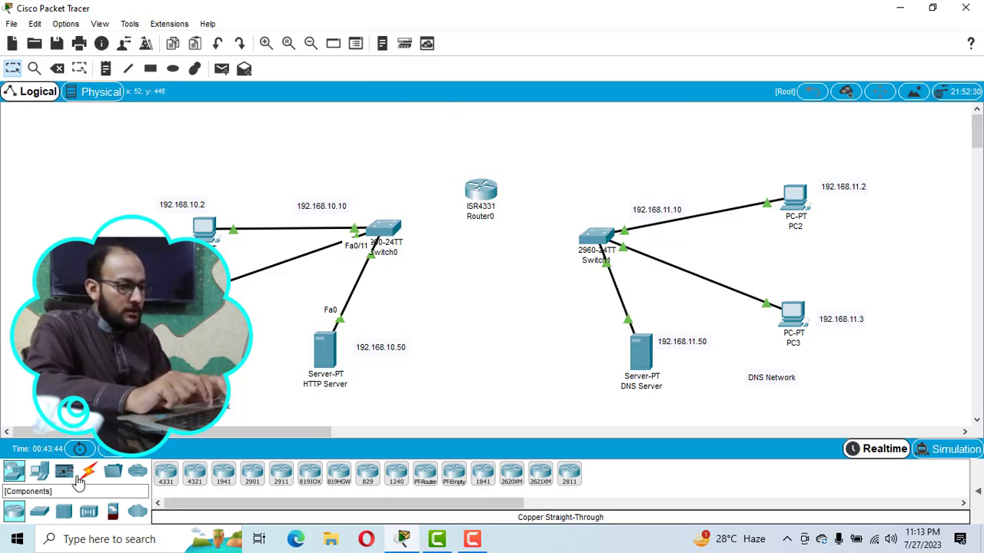
pyautogui.click(87, 472)
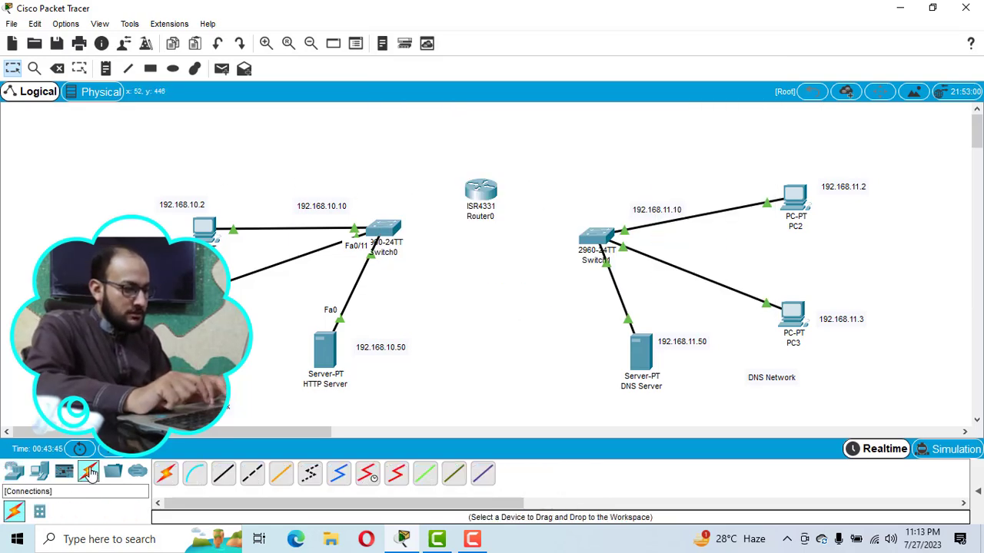
pyautogui.click(222, 476)
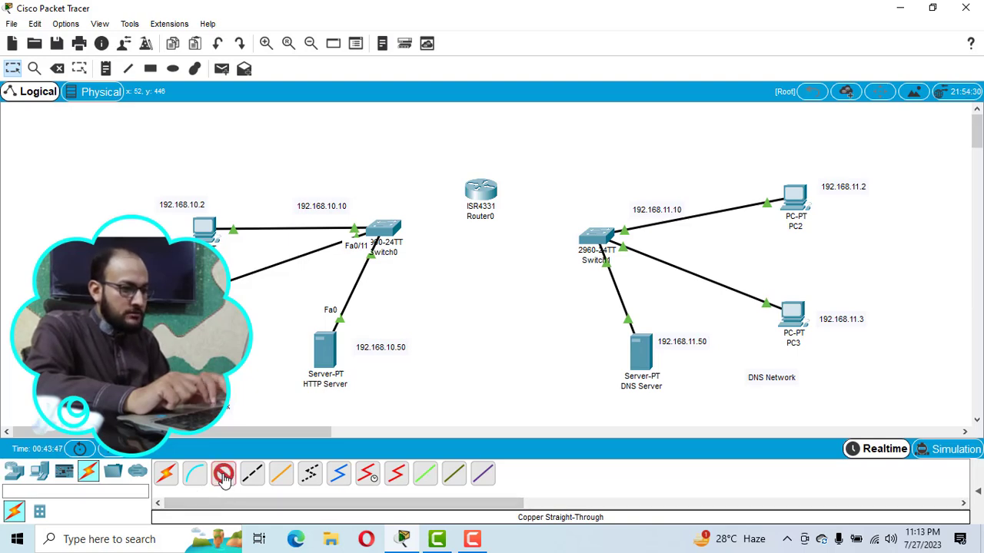
pyautogui.click(387, 231)
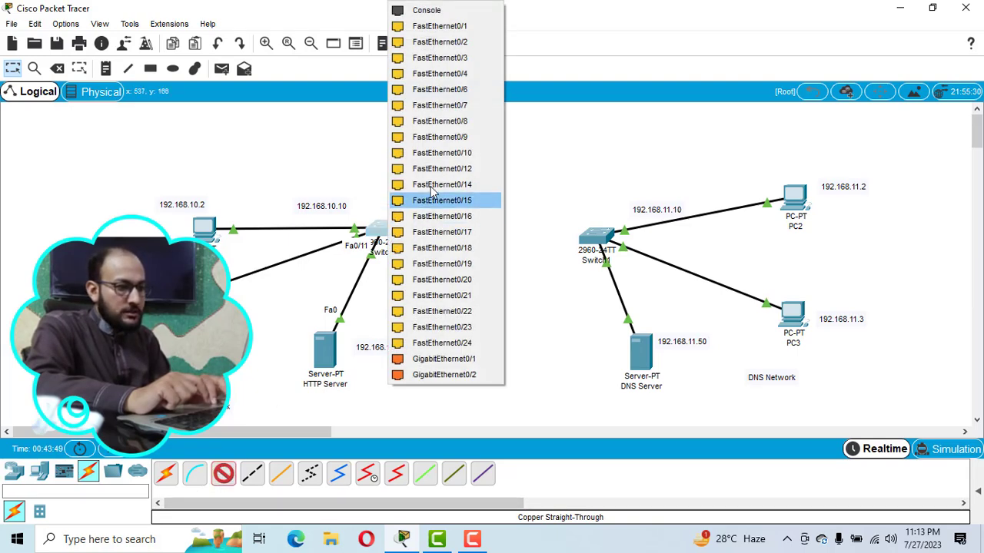
pyautogui.click(441, 180)
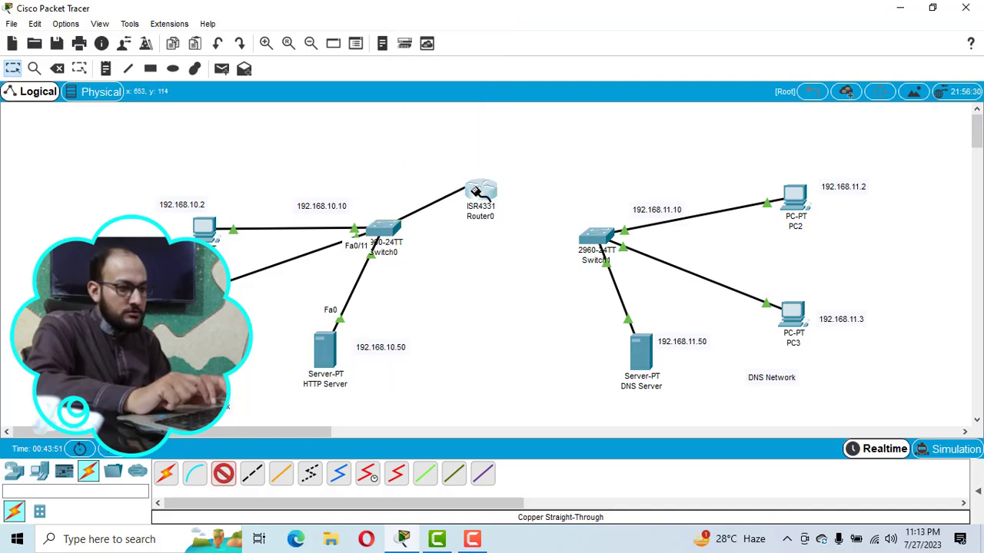
pyautogui.click(472, 187)
pyautogui.click(511, 243)
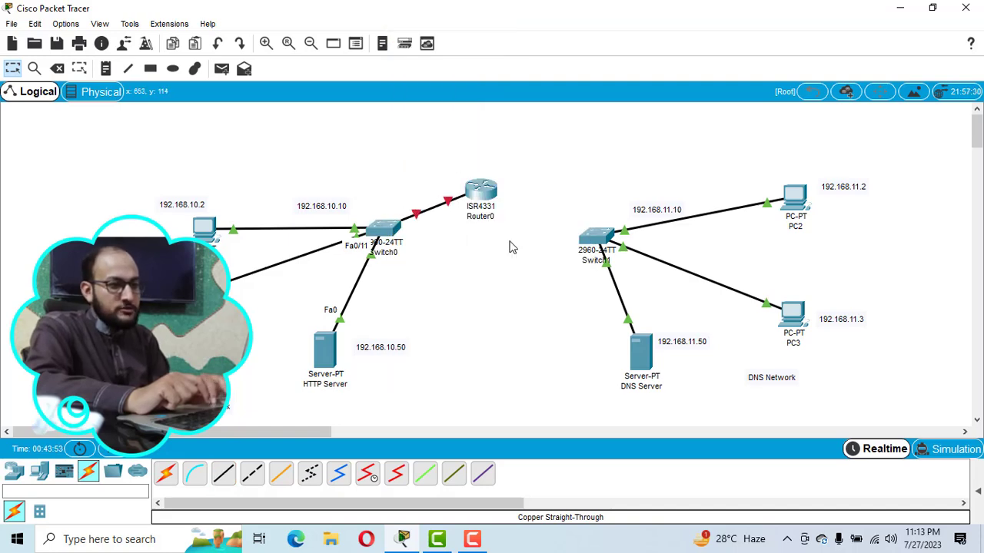
# Step: Connect Switch1 to Router0's GigabitEthernet0/0/1 port with a copper straight-through cable
pyautogui.click(223, 476)
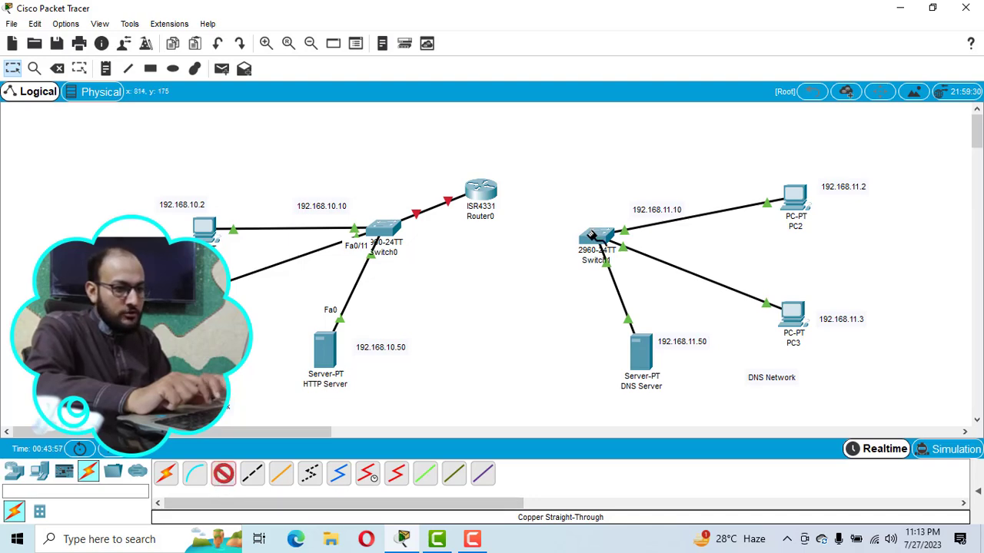
pyautogui.click(595, 233)
pyautogui.click(621, 190)
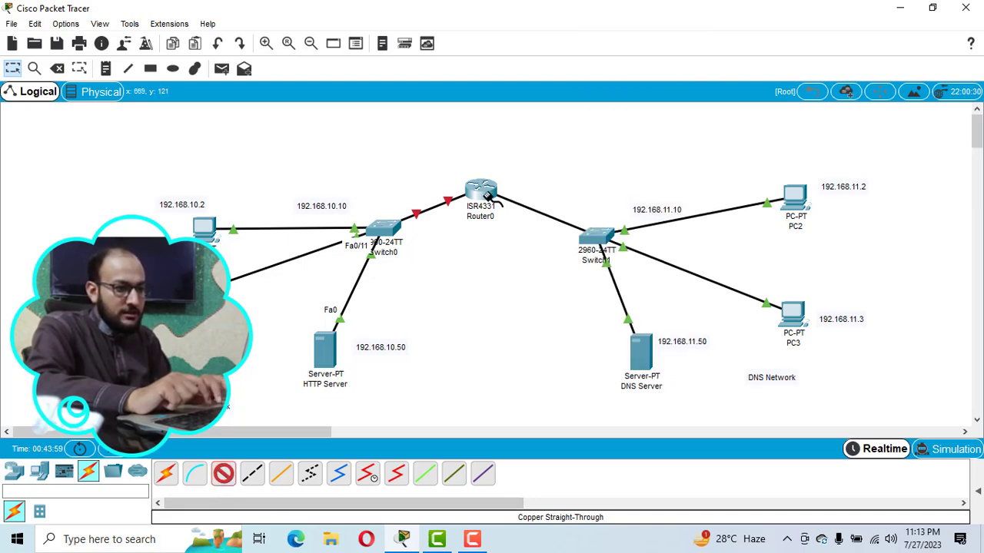
pyautogui.click(482, 187)
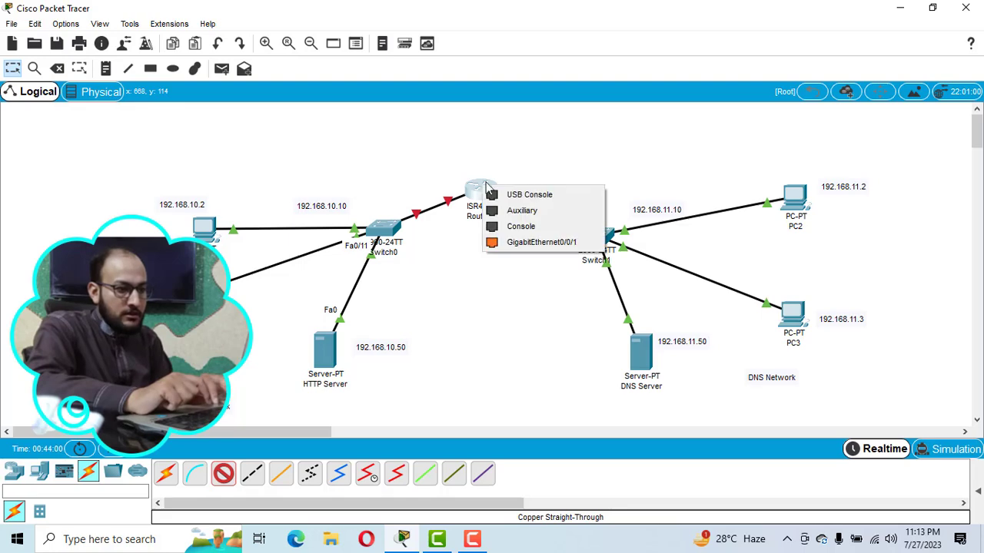
pyautogui.click(548, 245)
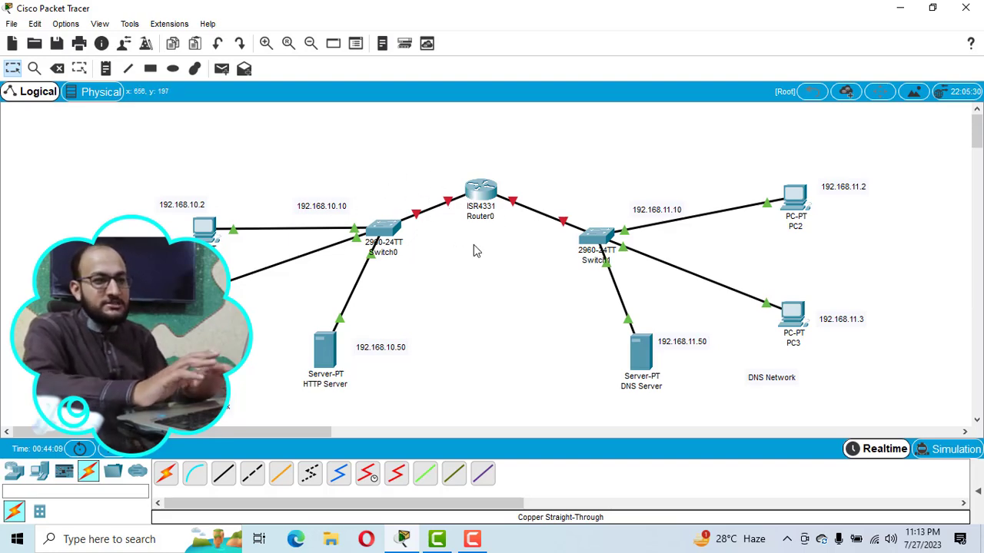
# Step: Turn on the port status of Router0's GigabitEthernet0/0/0 interface
pyautogui.click(483, 192)
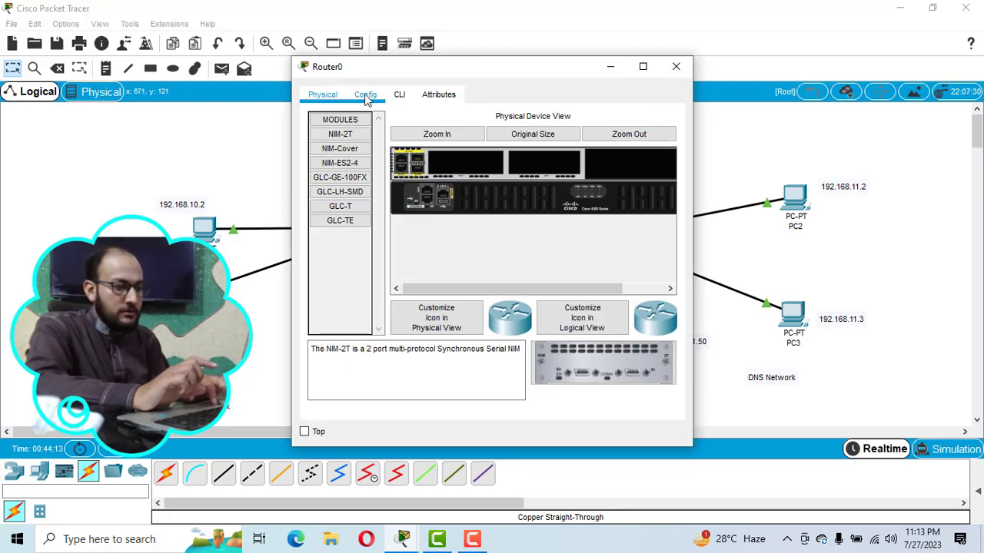
pyautogui.click(369, 98)
pyautogui.click(342, 244)
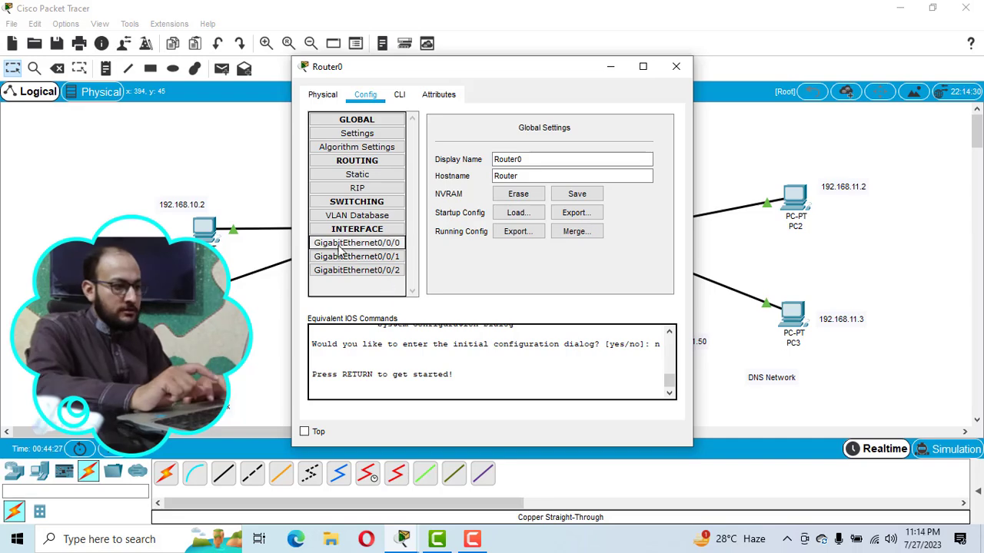
pyautogui.click(372, 244)
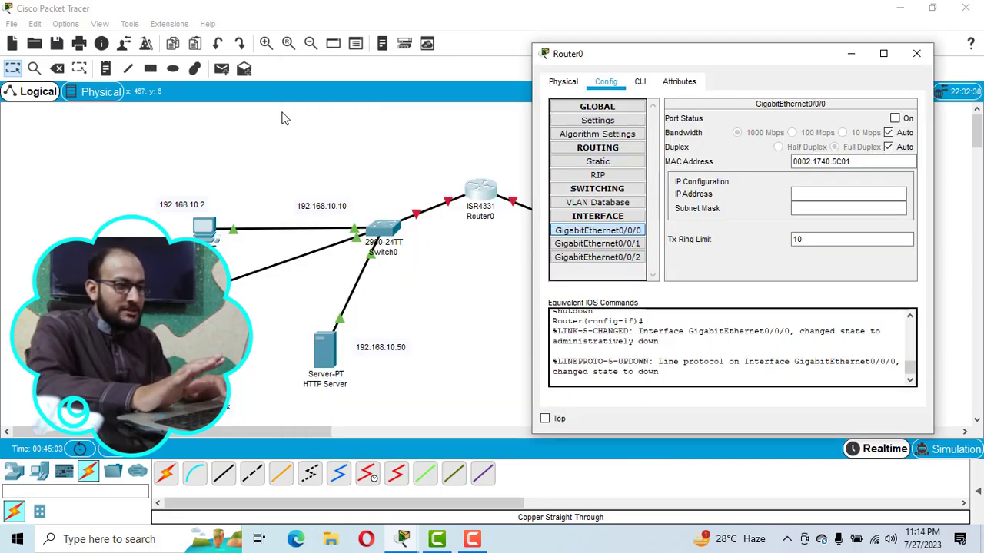
pyautogui.click(895, 120)
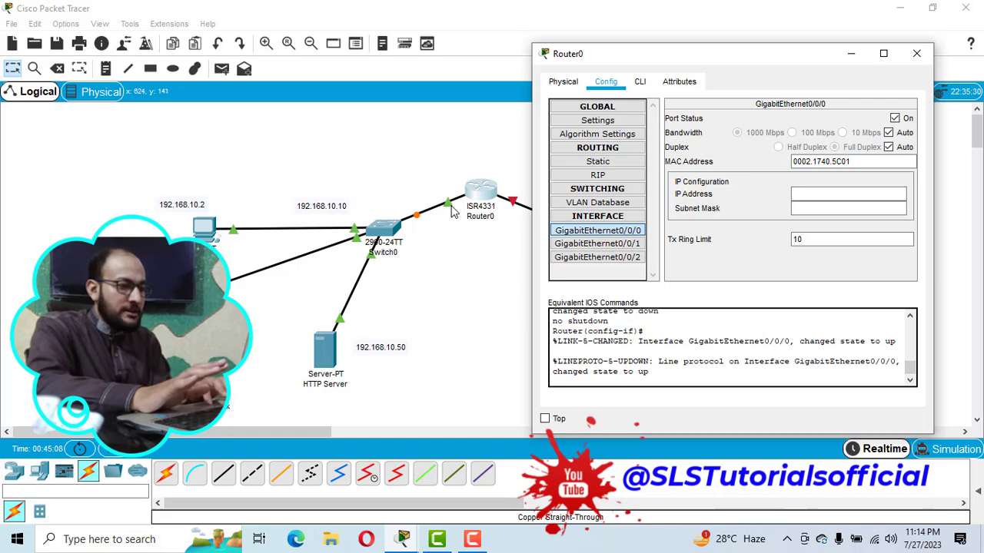
# Step: Give GigabitEthernet0/0/0 the IP address 192.168.10.1 with subnet mask 255.255.255.0 and close the router's configuration
pyautogui.click(841, 195)
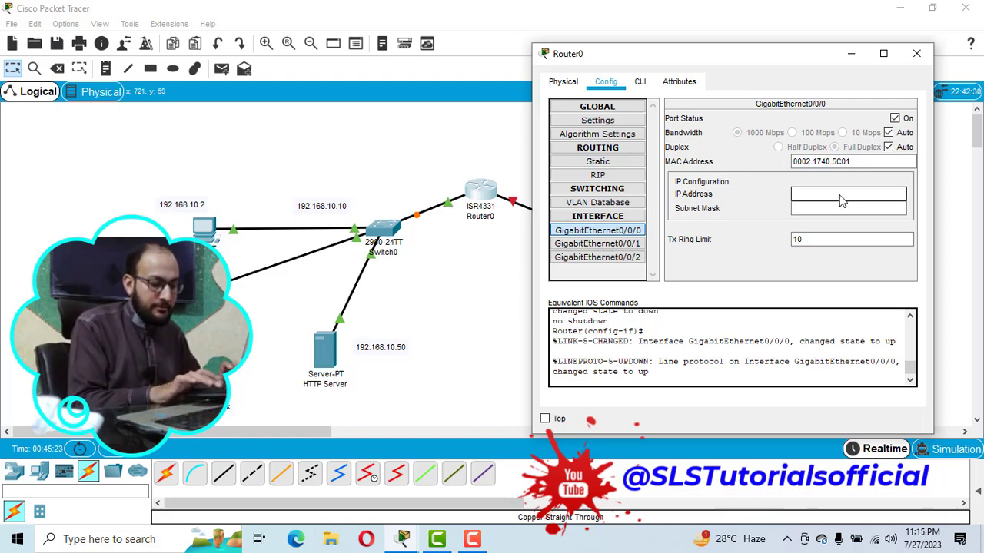
pyautogui.write('192.1')
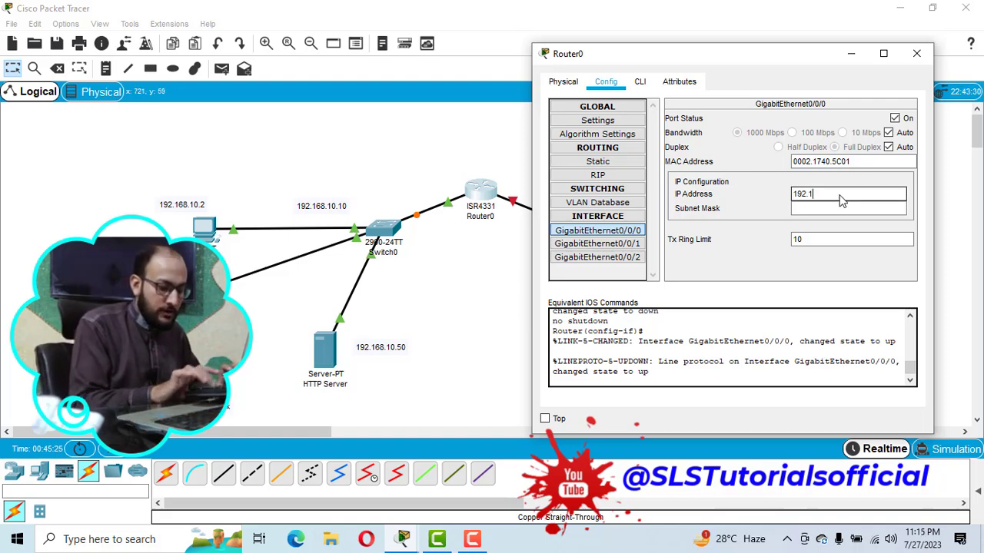
pyautogui.write('68.10')
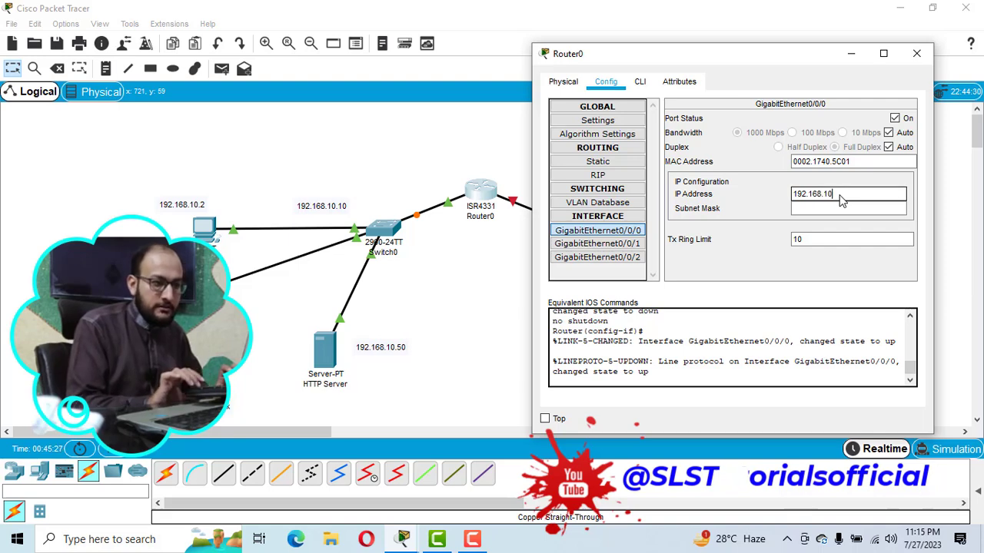
pyautogui.write('.1')
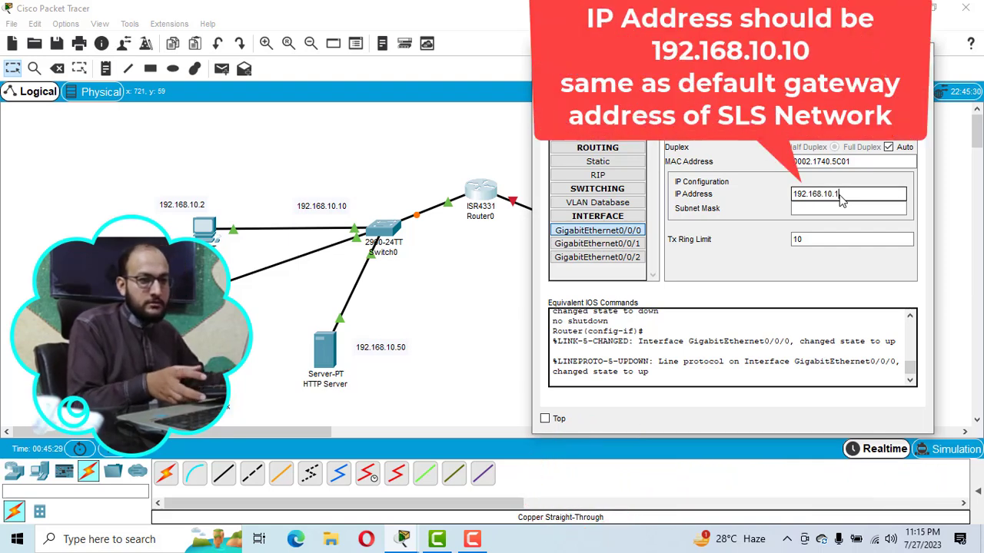
pyautogui.press('Tab')
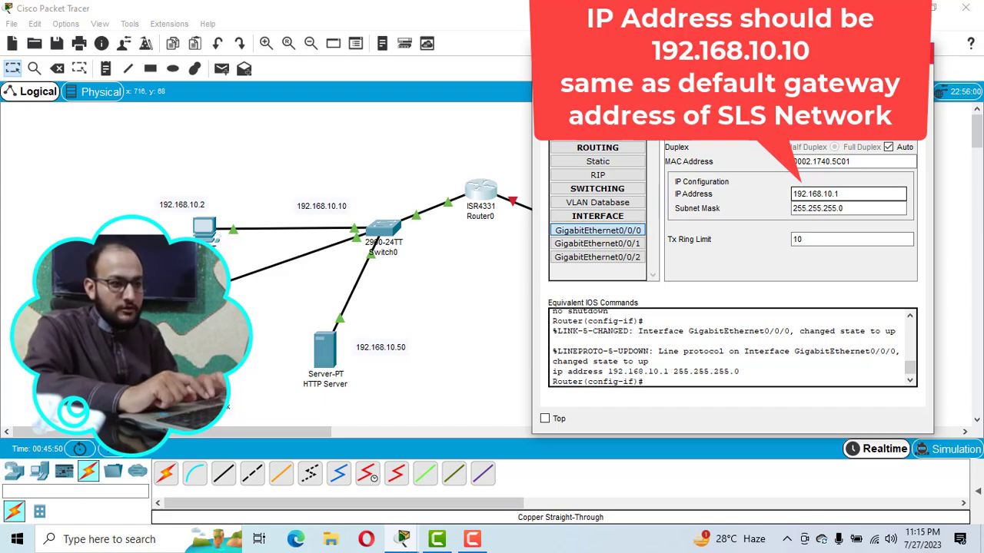
pyautogui.click(926, 53)
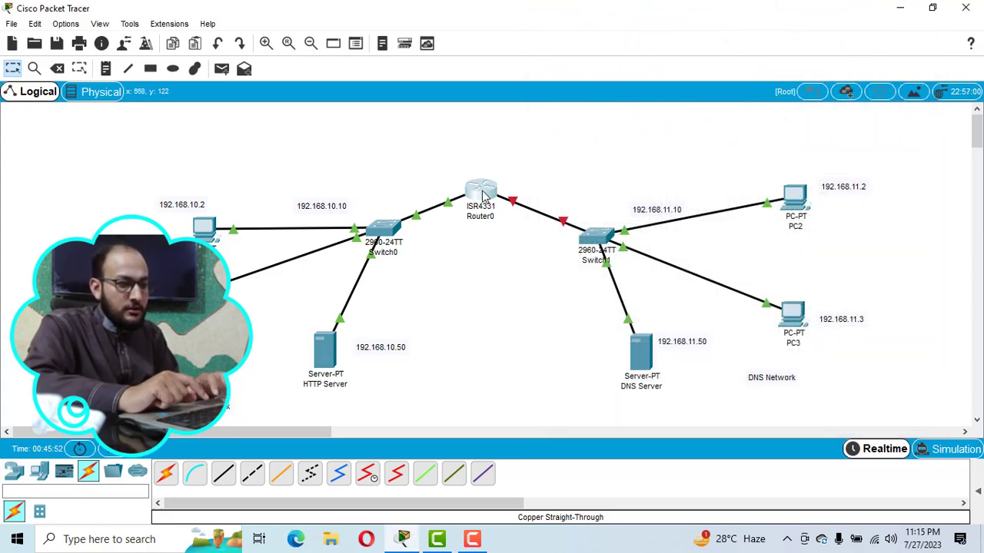
# Step: Turn on Router0's GigabitEthernet0/0/1 interface and give it the IP address 192.168.11.1
pyautogui.click(482, 192)
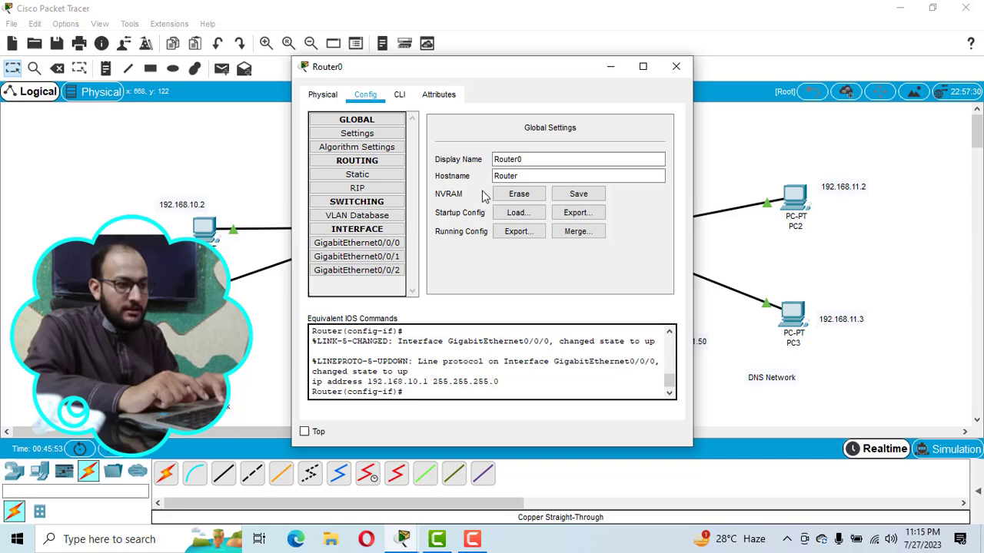
pyautogui.click(381, 260)
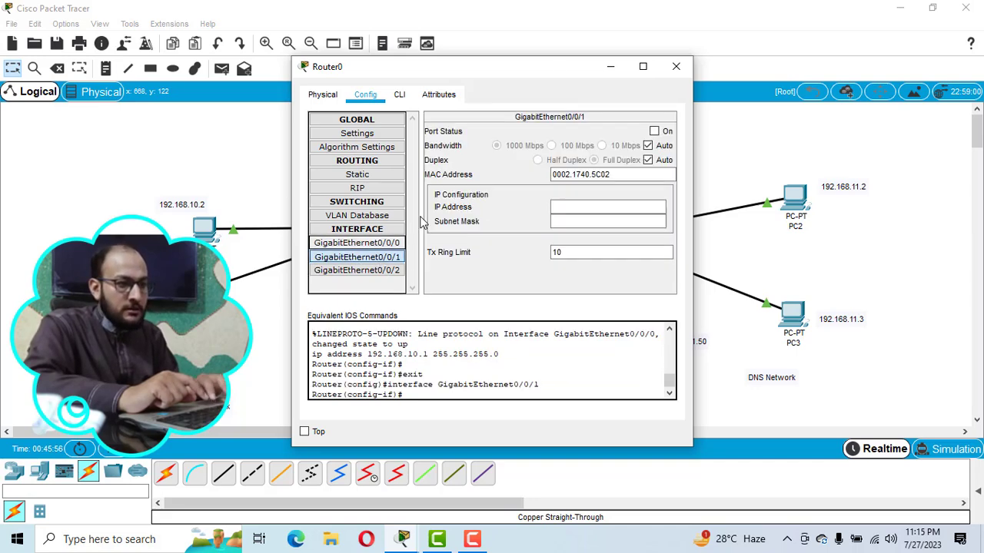
pyautogui.click(656, 132)
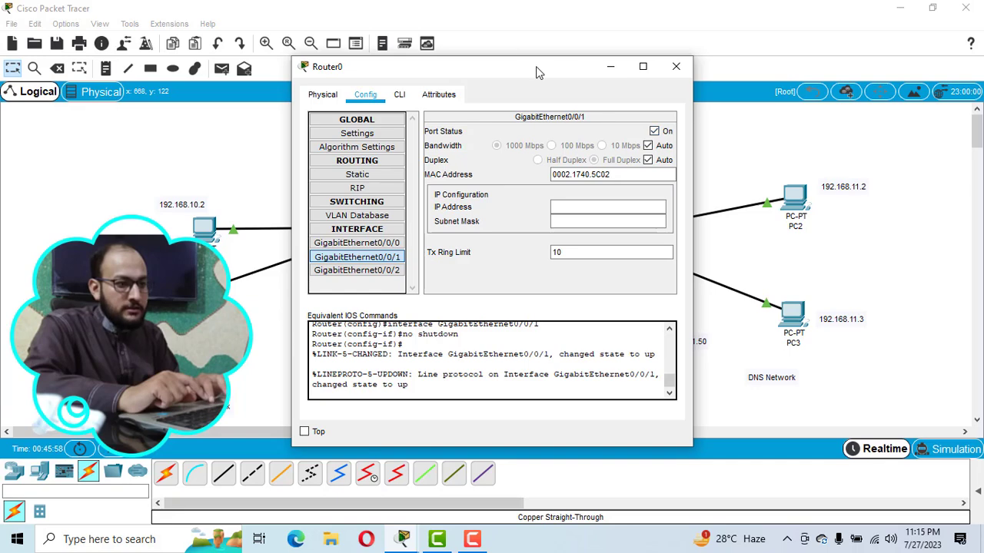
pyautogui.moveTo(540, 72); pyautogui.dragTo(279, 71)
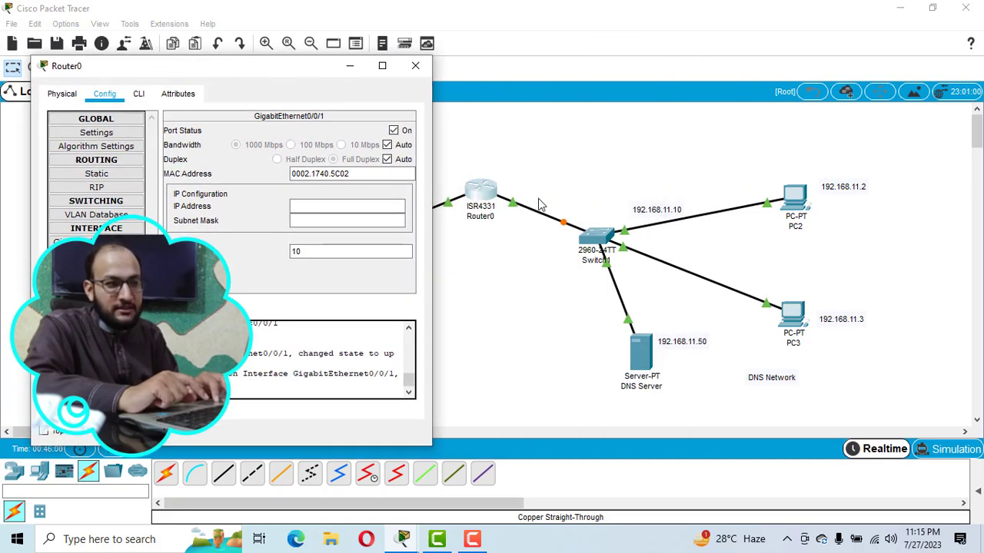
pyautogui.click(306, 206)
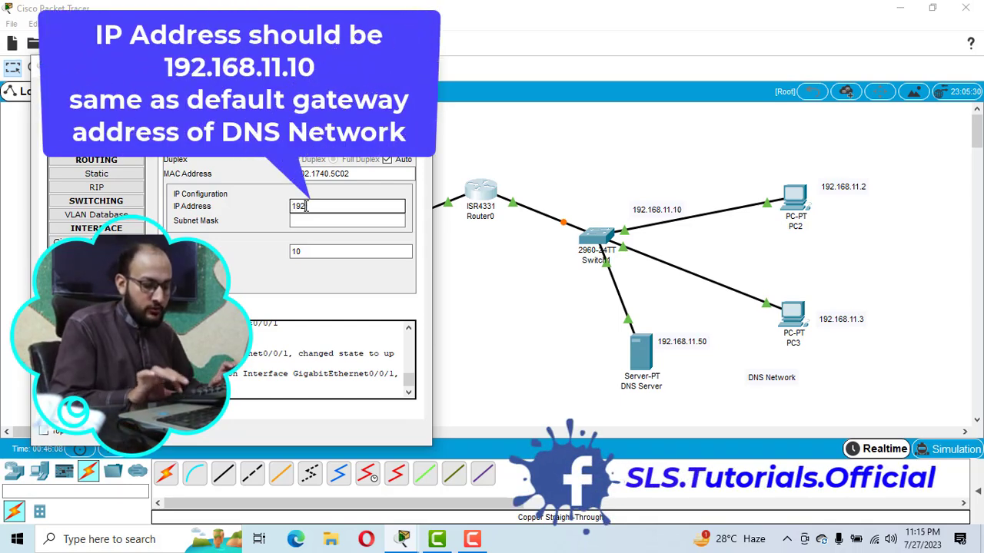
pyautogui.write('192.168.11.1')
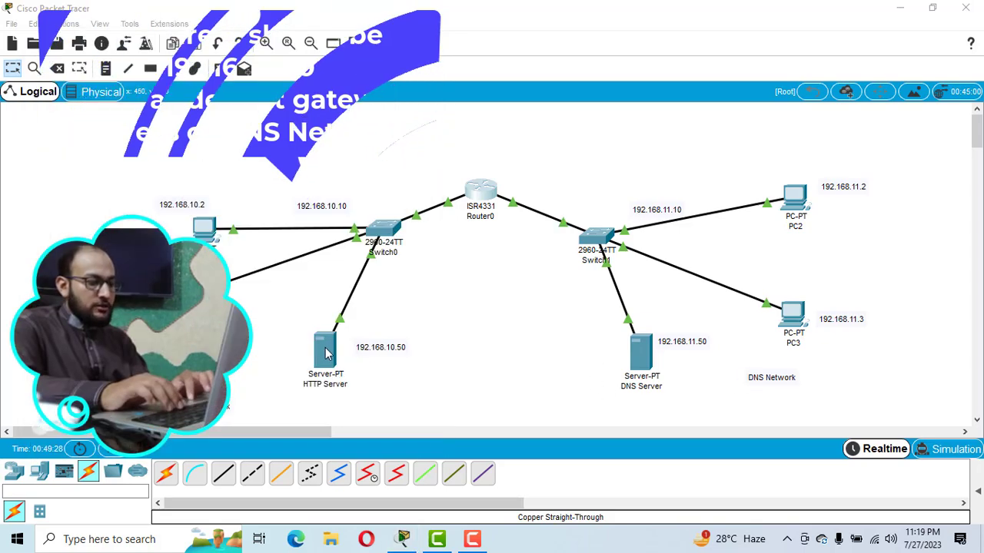
# Step: Add an A record to the HTTP Server's DNS service that maps google.com to 192.168.10.50
pyautogui.click(325, 346)
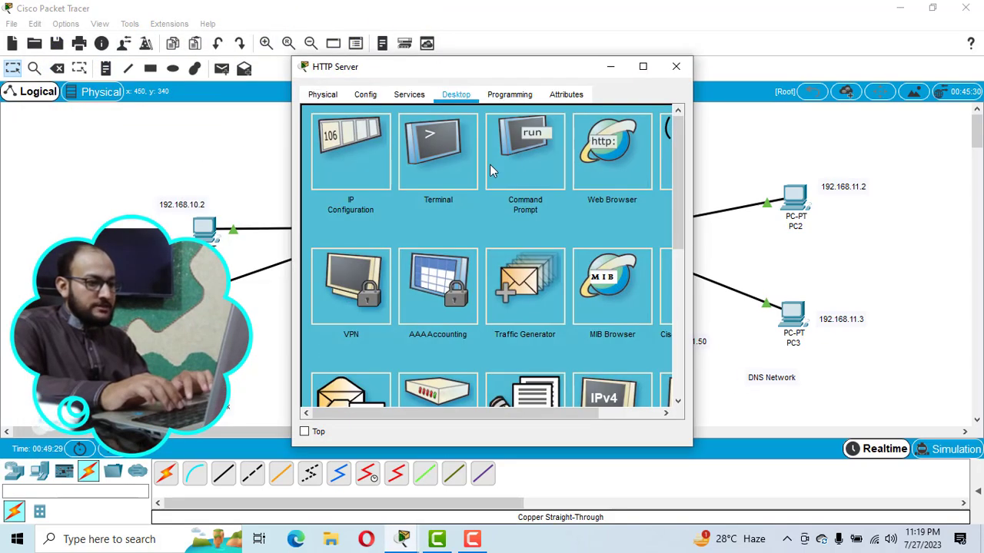
pyautogui.click(402, 96)
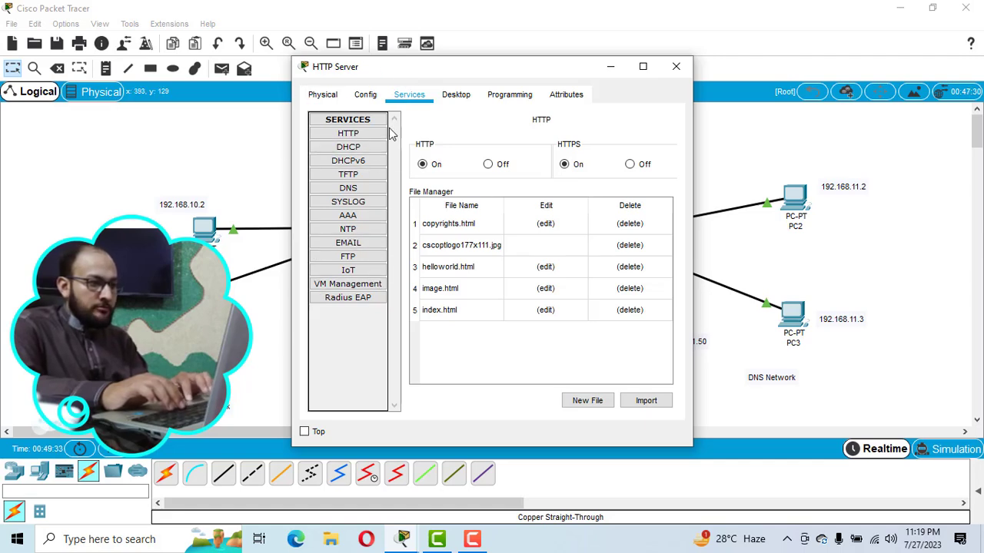
pyautogui.click(339, 192)
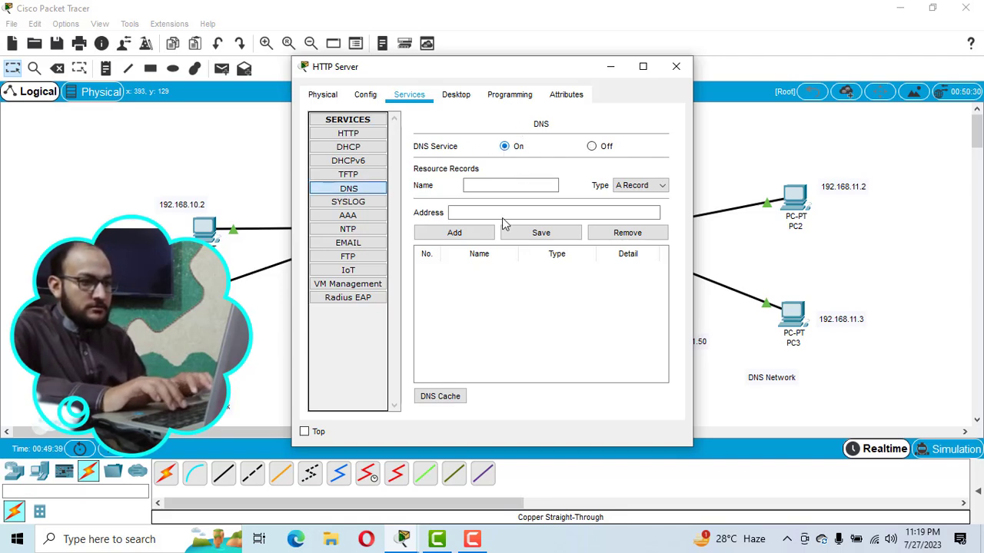
pyautogui.click(471, 191)
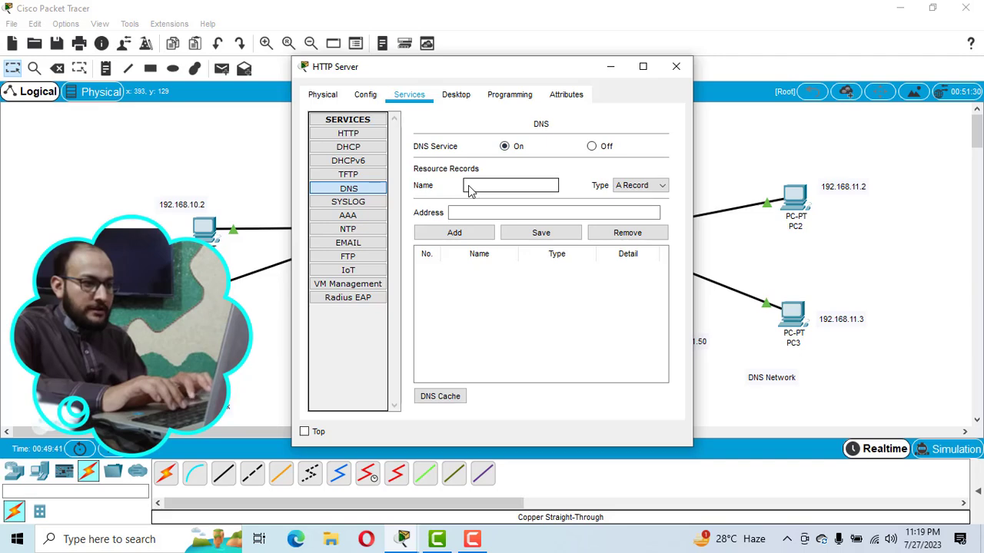
pyautogui.write('google.com')
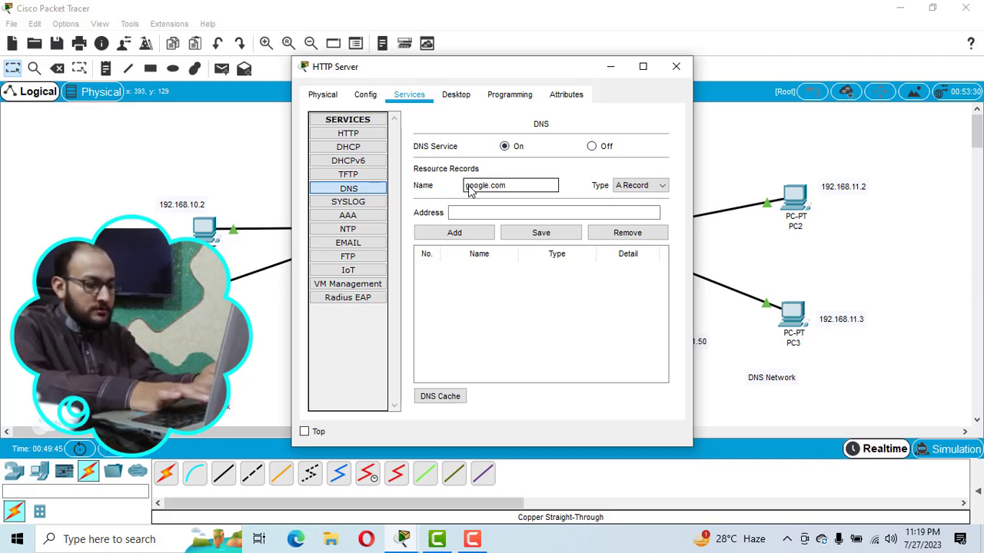
pyautogui.press('Tab')
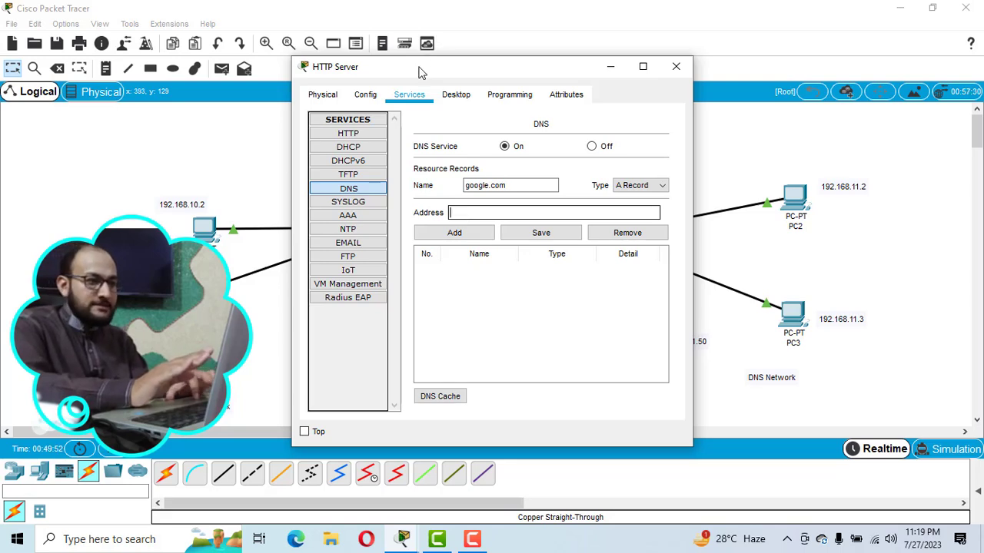
pyautogui.moveTo(421, 72); pyautogui.dragTo(585, 64)
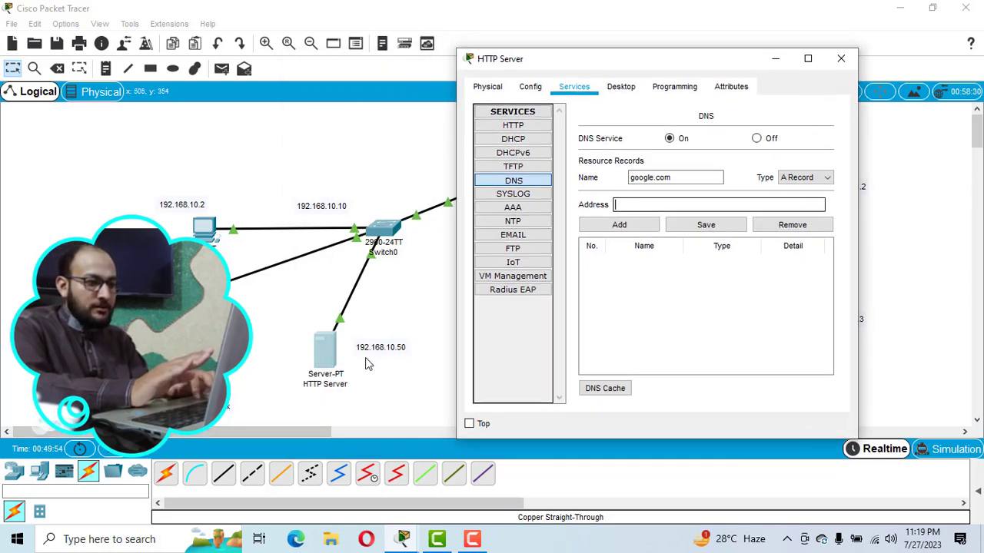
pyautogui.write('192.168.10.50')
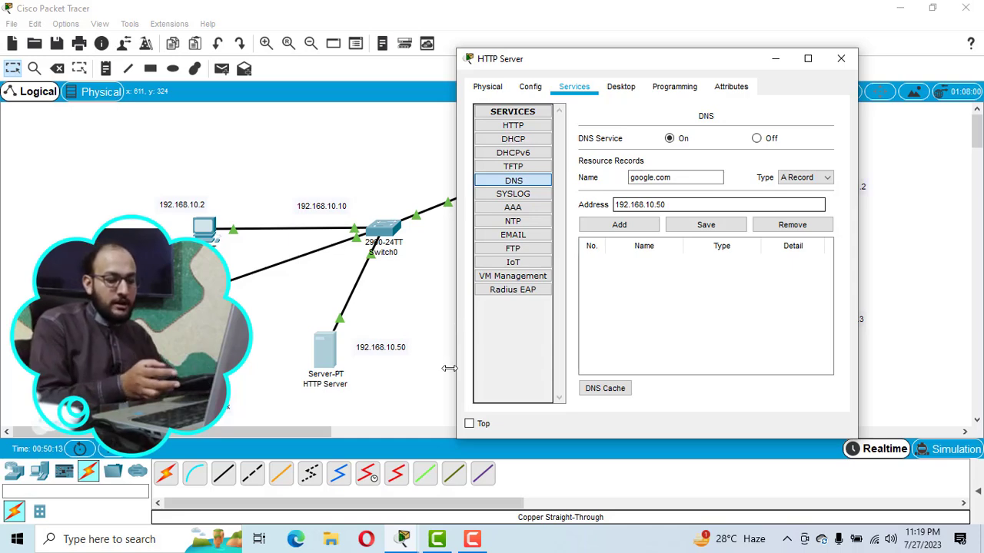
pyautogui.click(605, 235)
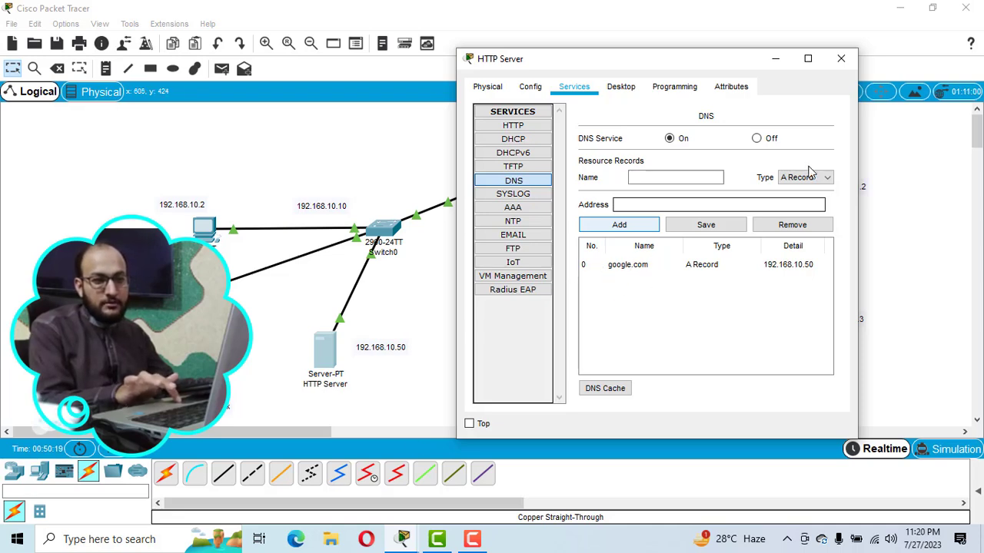
# Step: Close the HTTP Server's configuration and copy the address 192.168.10.50 from the label beside that server
pyautogui.click(843, 59)
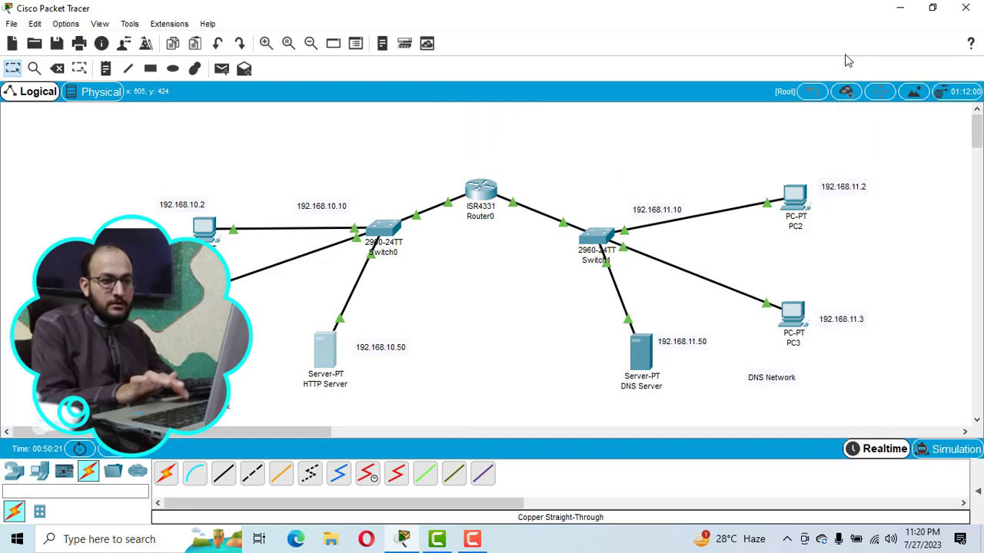
pyautogui.doubleClick(391, 347)
pyautogui.moveTo(408, 351); pyautogui.dragTo(356, 348)
pyautogui.hotkey('ctrl', 'c')
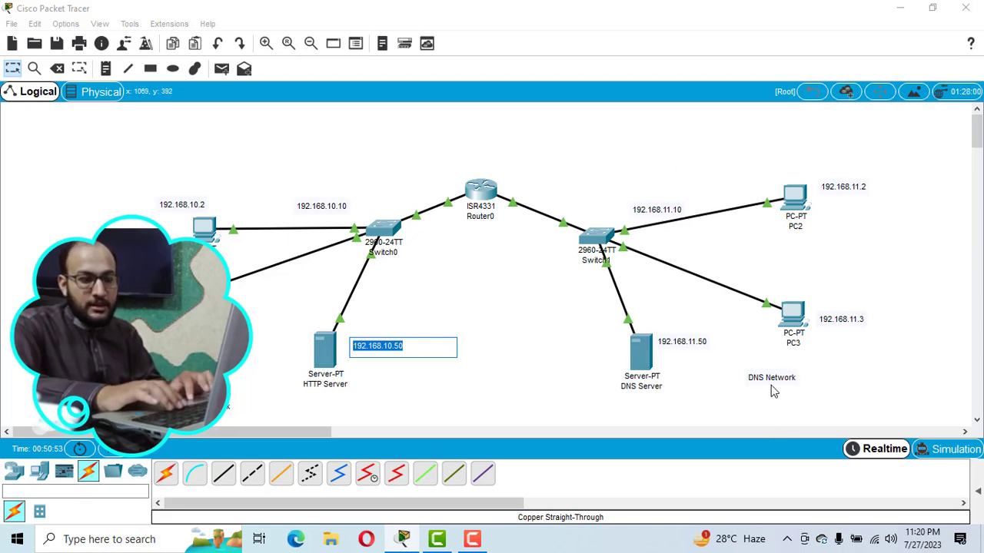
# Step: Set PC2's DNS server to 192.168.10.50 in its IP configuration and close the PC's window
pyautogui.click(792, 199)
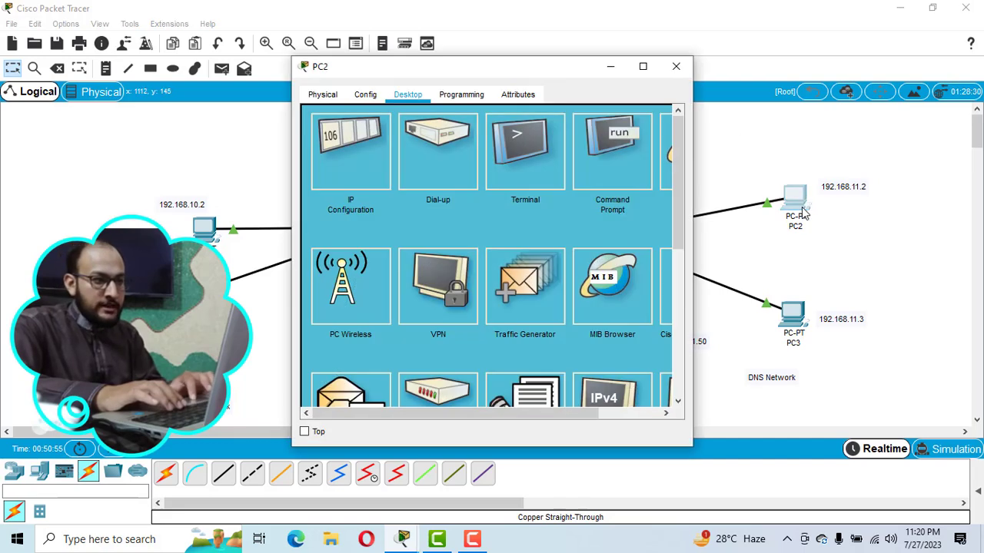
pyautogui.click(332, 169)
pyautogui.click(455, 255)
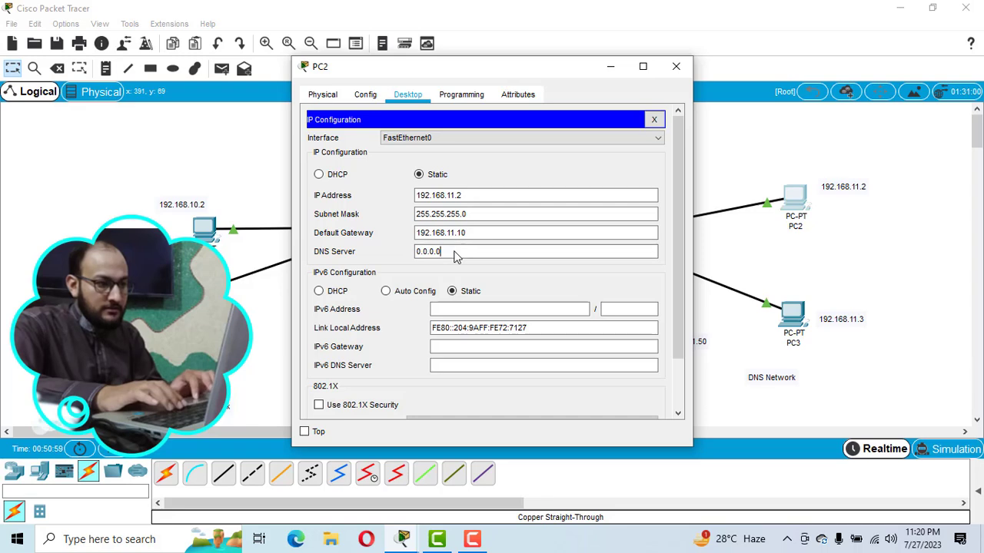
pyautogui.moveTo(455, 255); pyautogui.dragTo(409, 254)
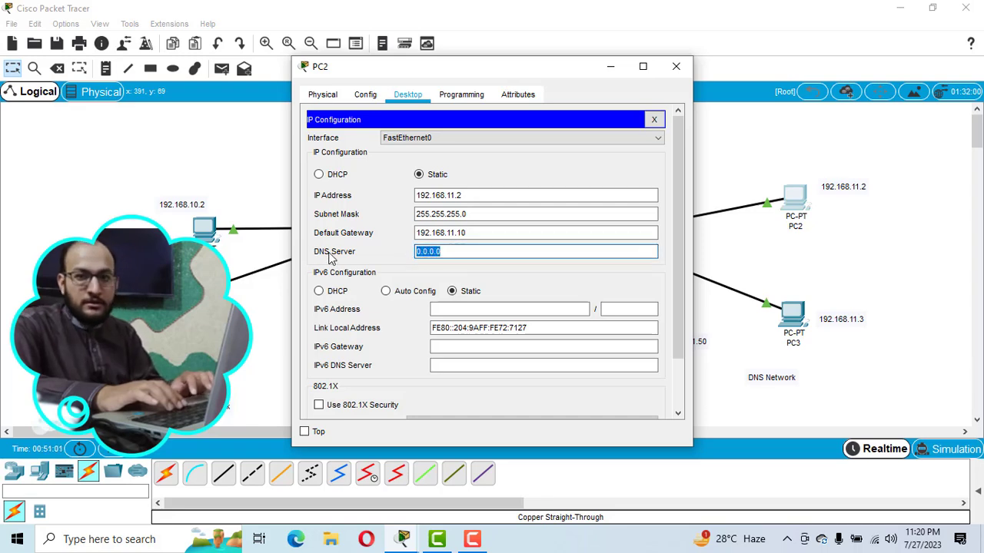
pyautogui.write('192.168.10.50')
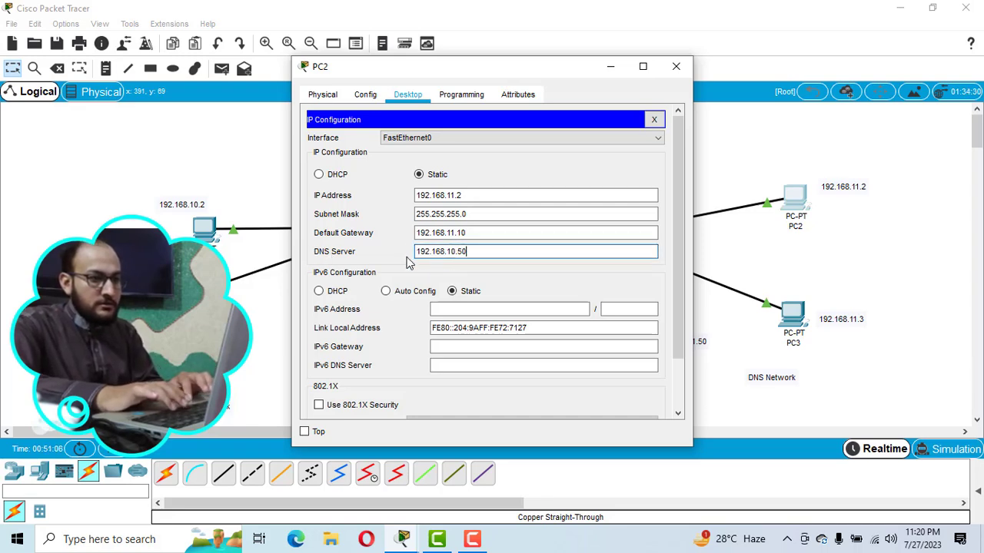
pyautogui.click(669, 68)
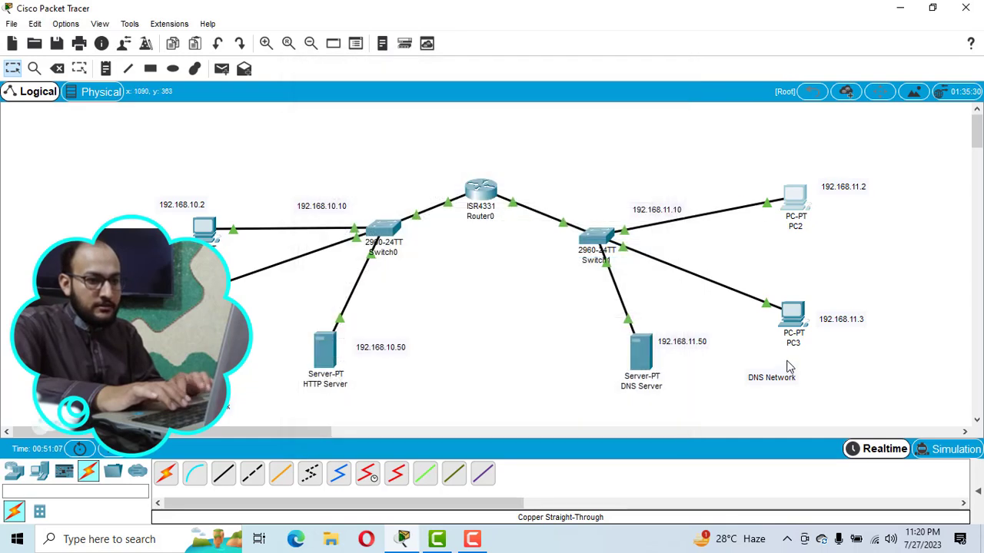
# Step: Set PC3's DNS server to 192.168.10.50 in its IP configuration and close the PC's window
pyautogui.click(786, 299)
pyautogui.click(331, 146)
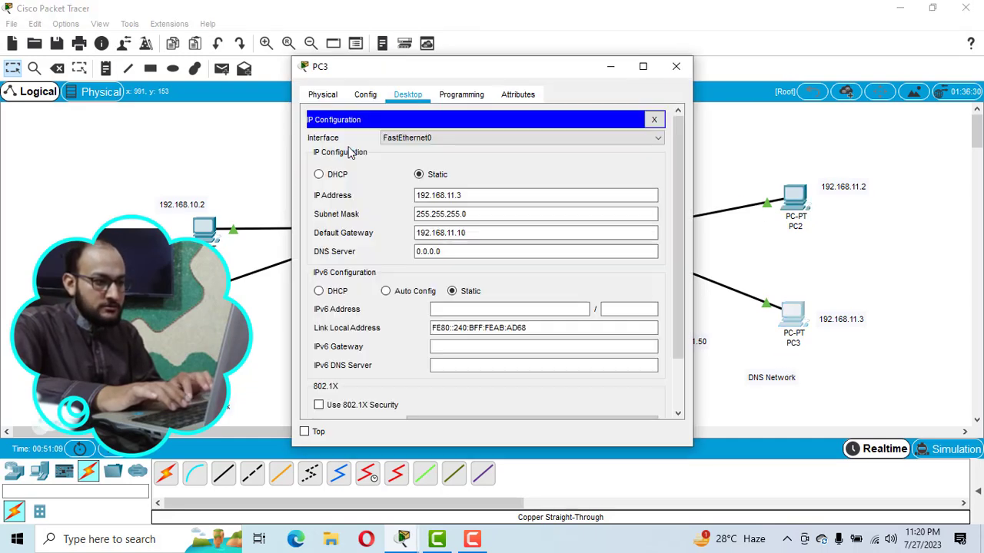
pyautogui.click(451, 255)
pyautogui.moveTo(454, 259); pyautogui.dragTo(385, 260)
pyautogui.write('192.168.10.50')
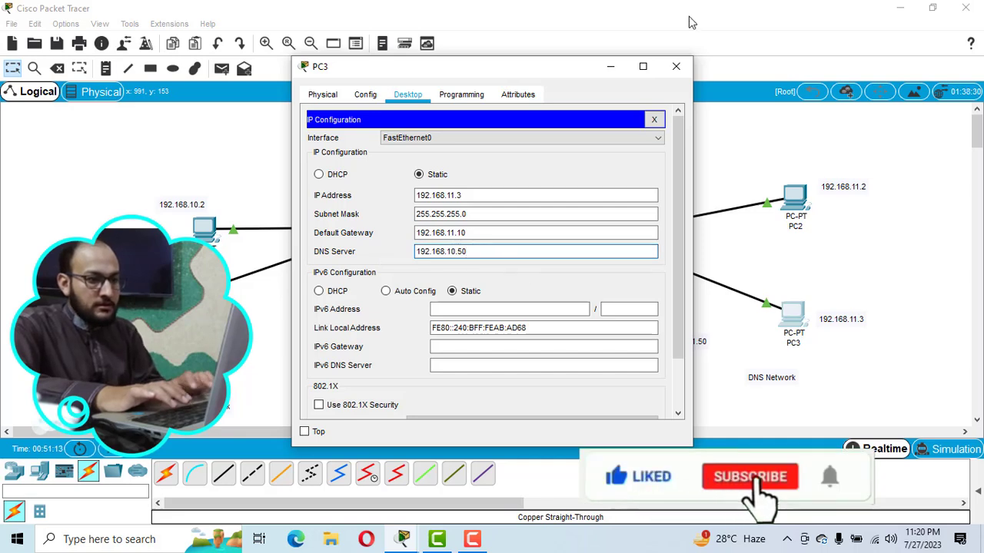
pyautogui.click(677, 69)
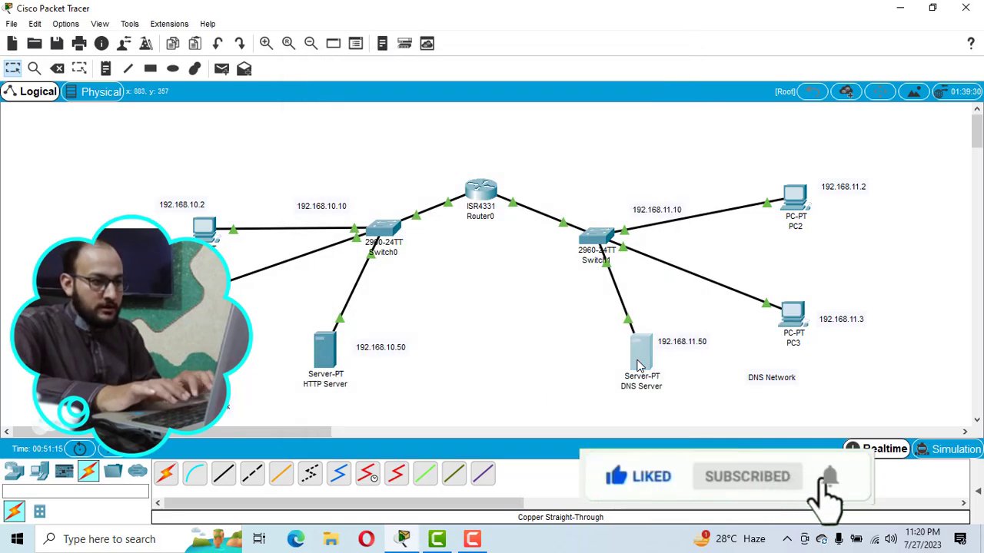
# Step: Set the DNS Server's own DNS server address to 192.168.10.50 in its IP configuration and close its window
pyautogui.click(642, 350)
pyautogui.click(458, 95)
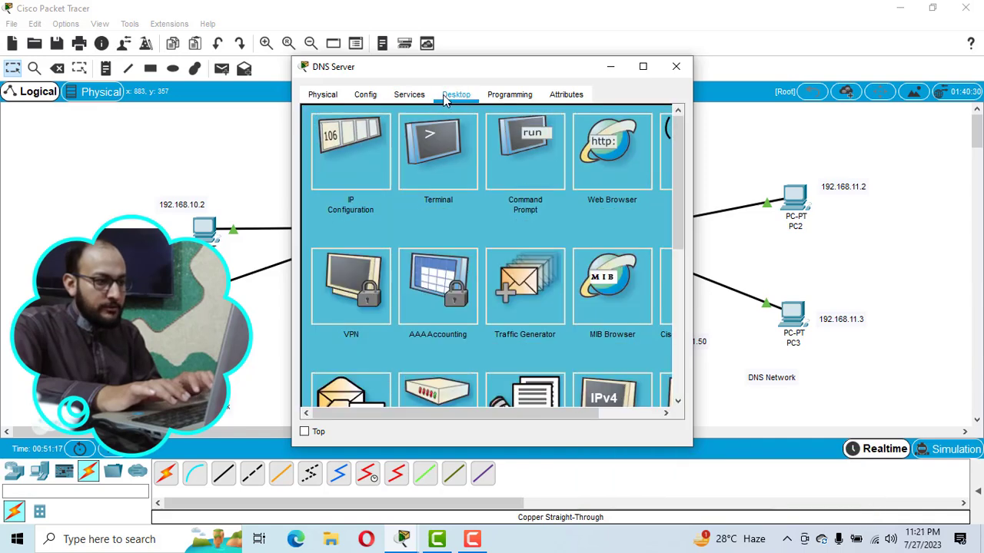
pyautogui.click(342, 163)
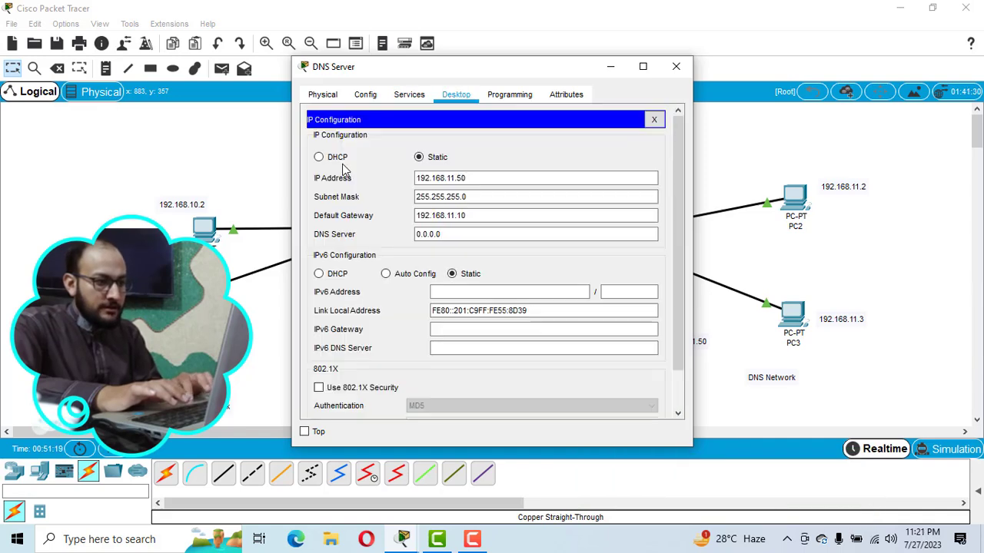
pyautogui.moveTo(449, 234); pyautogui.dragTo(409, 239)
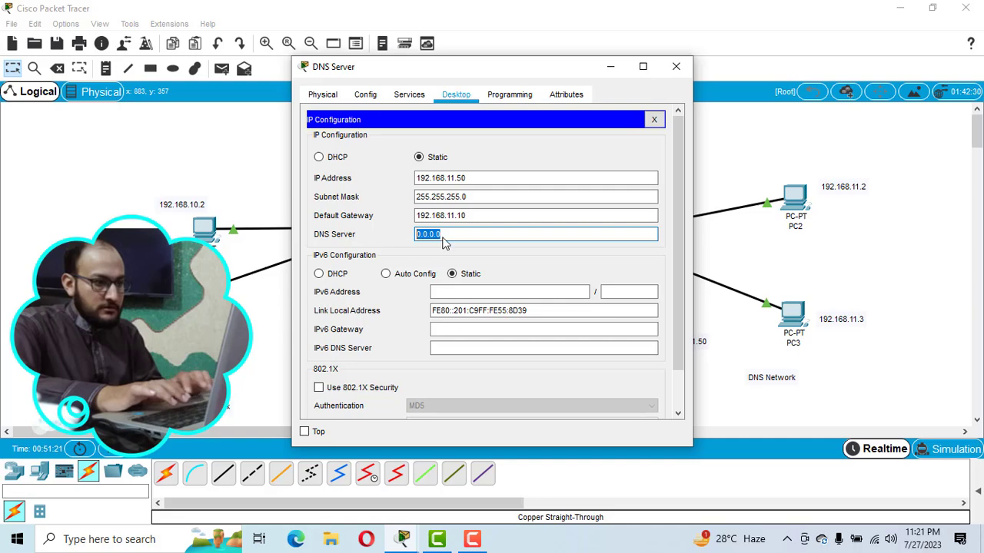
pyautogui.rightClick(443, 243)
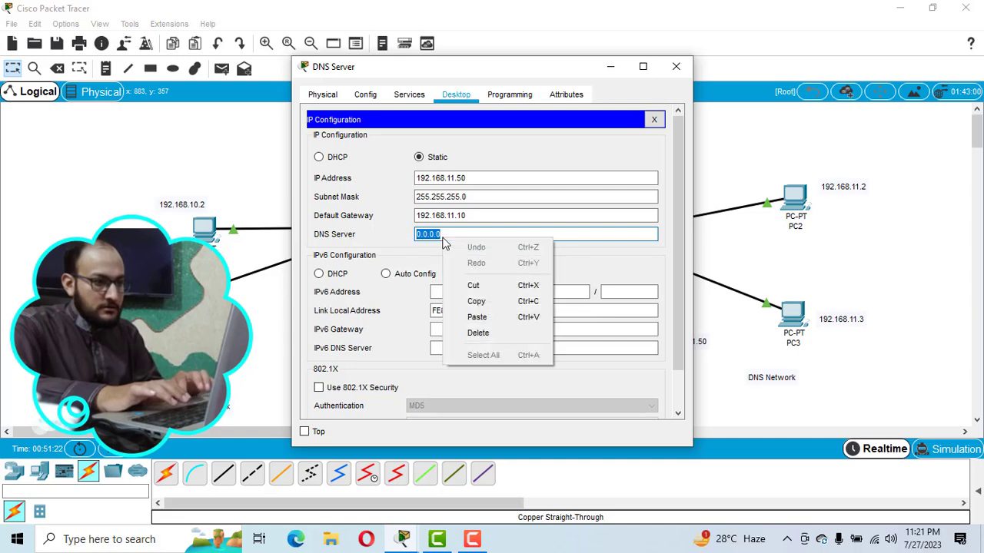
pyautogui.click(477, 315)
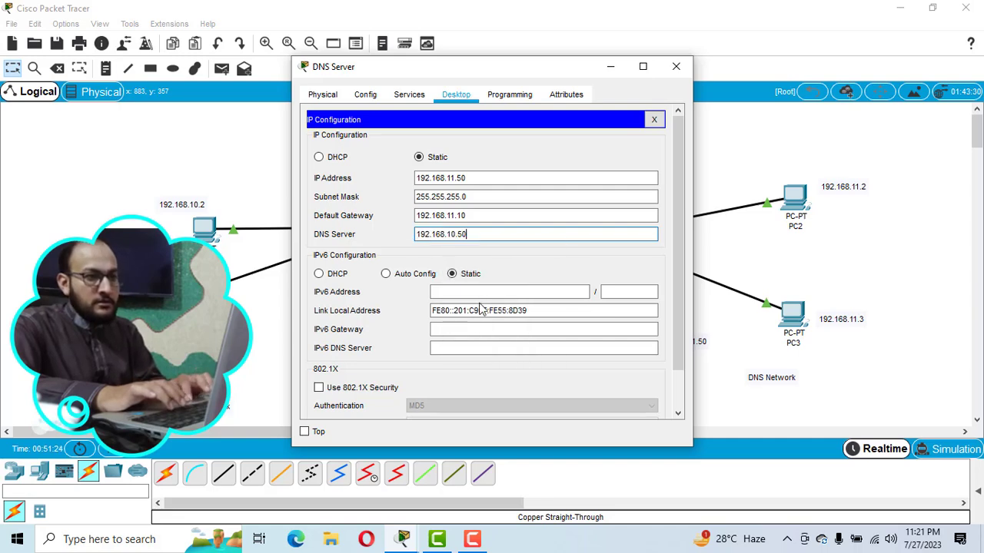
pyautogui.click(676, 66)
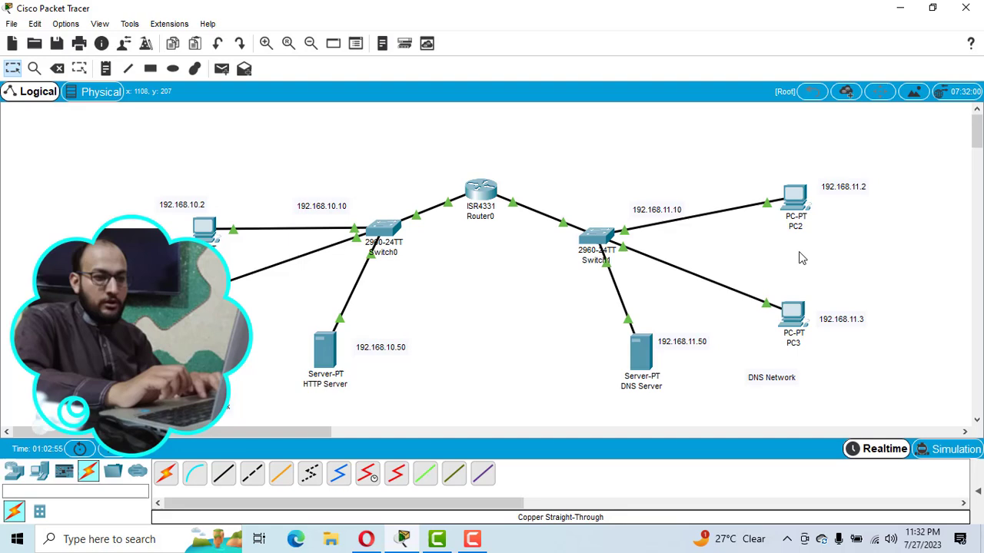
# Step: Test access to google.com from PC3's web browser and close the PC's window
pyautogui.click(793, 317)
pyautogui.moveTo(430, 417); pyautogui.dragTo(519, 411)
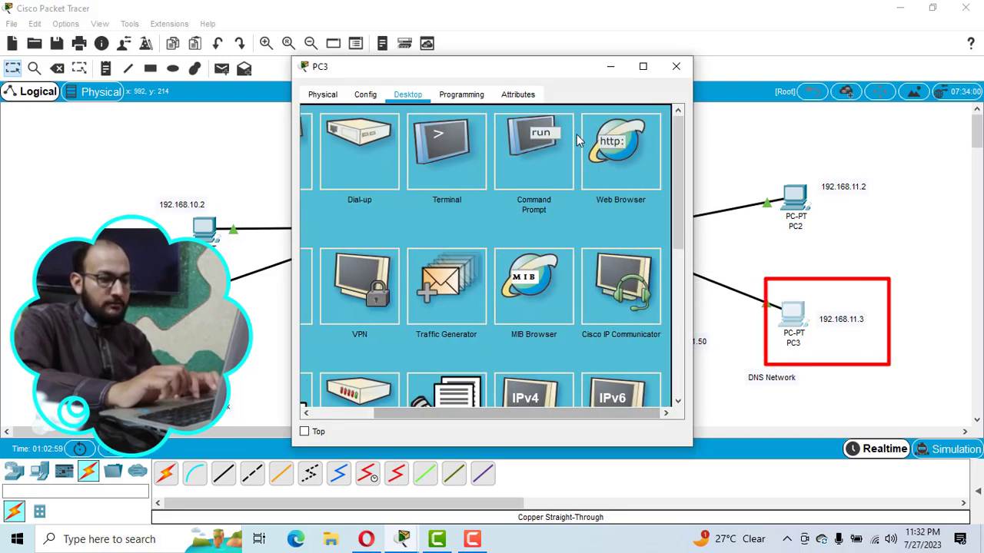
pyautogui.click(621, 143)
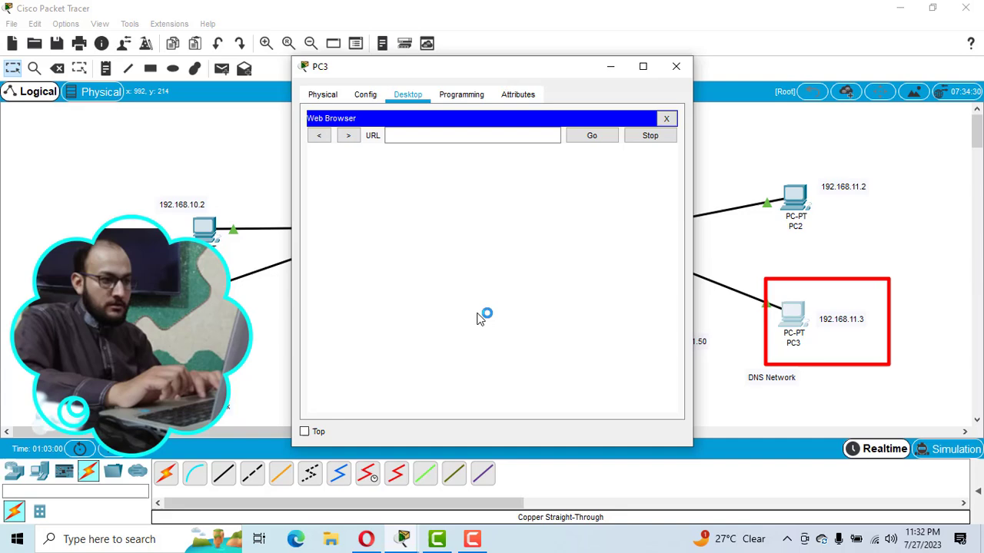
pyautogui.click(398, 133)
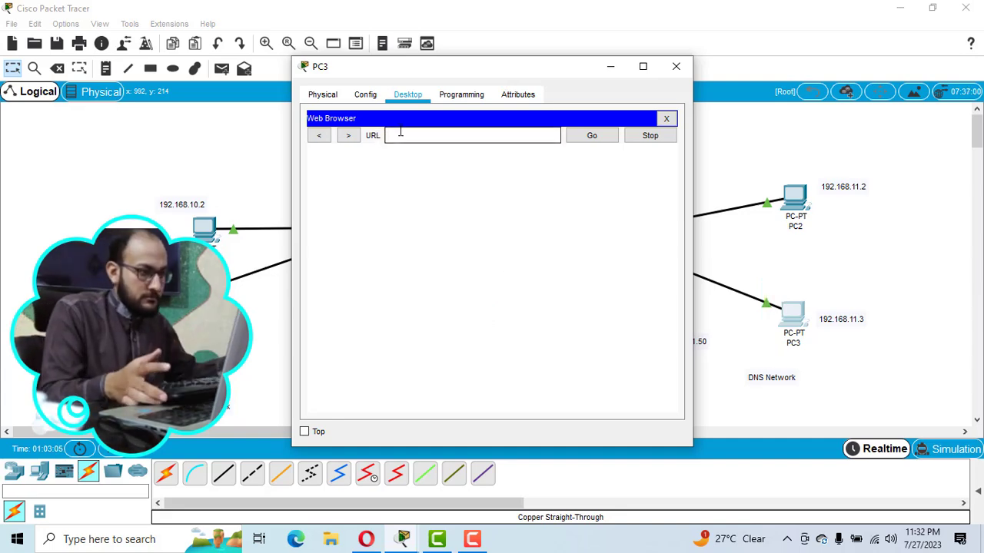
pyautogui.write('googl')
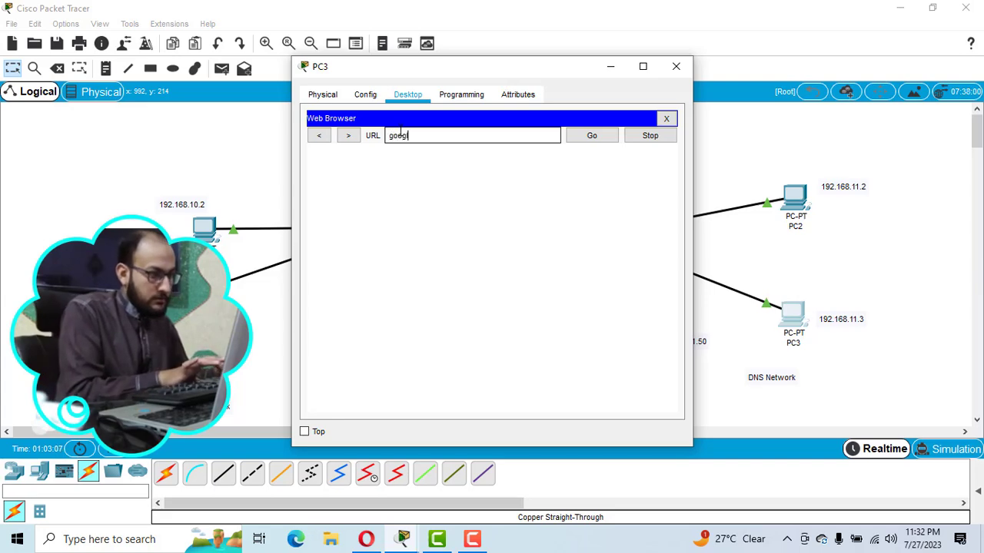
pyautogui.write('e.com')
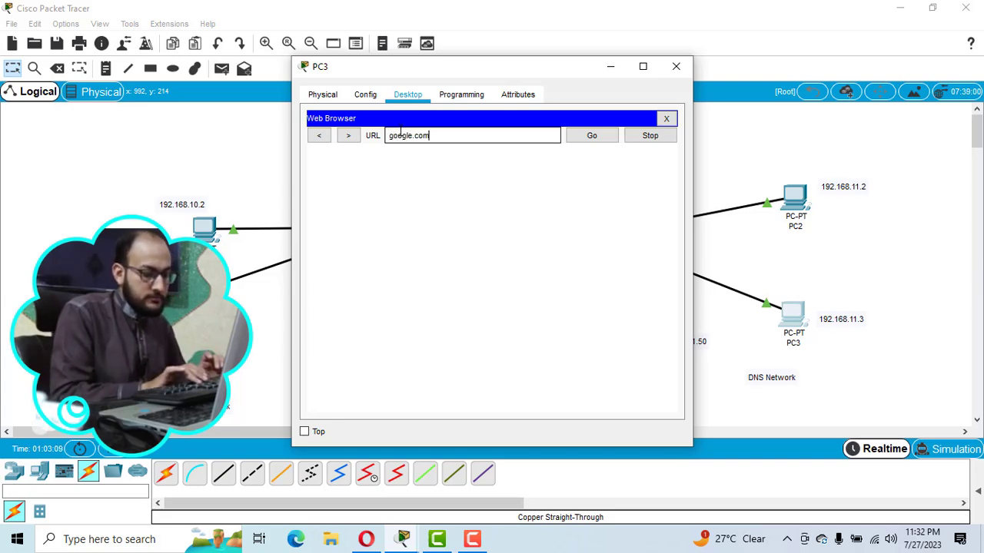
pyautogui.press('Return')
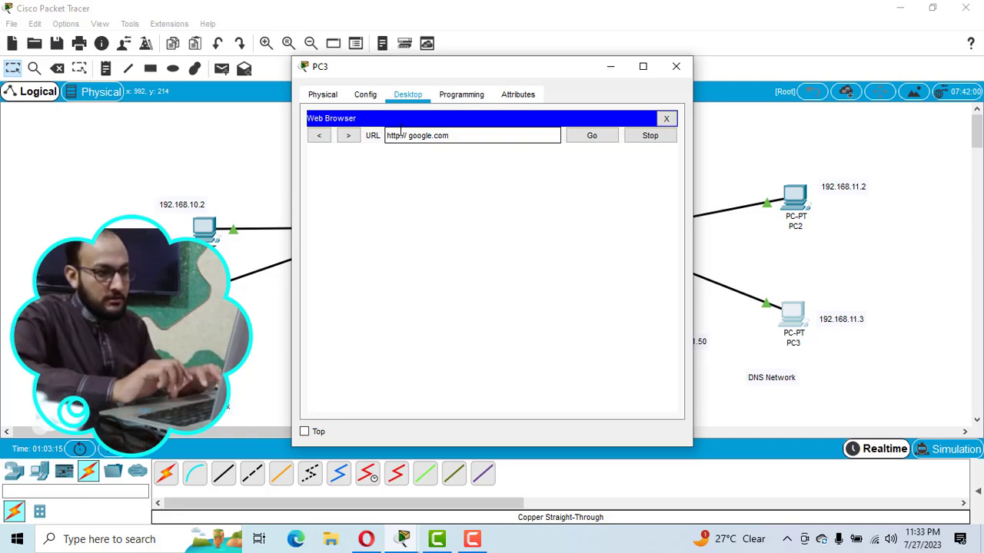
pyautogui.click(676, 66)
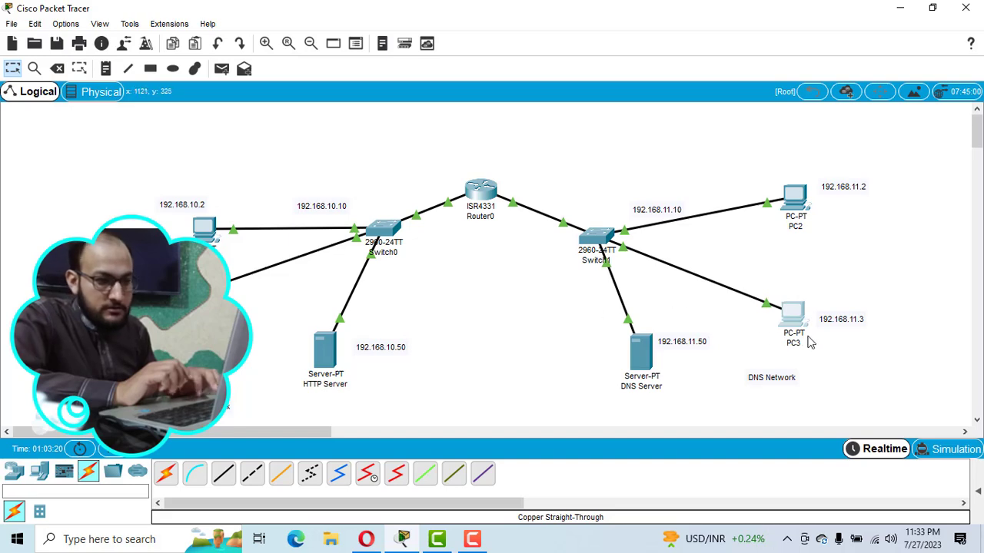
# Step: Test access to google.com from PC0's web browser and close the PC's window
pyautogui.click(204, 229)
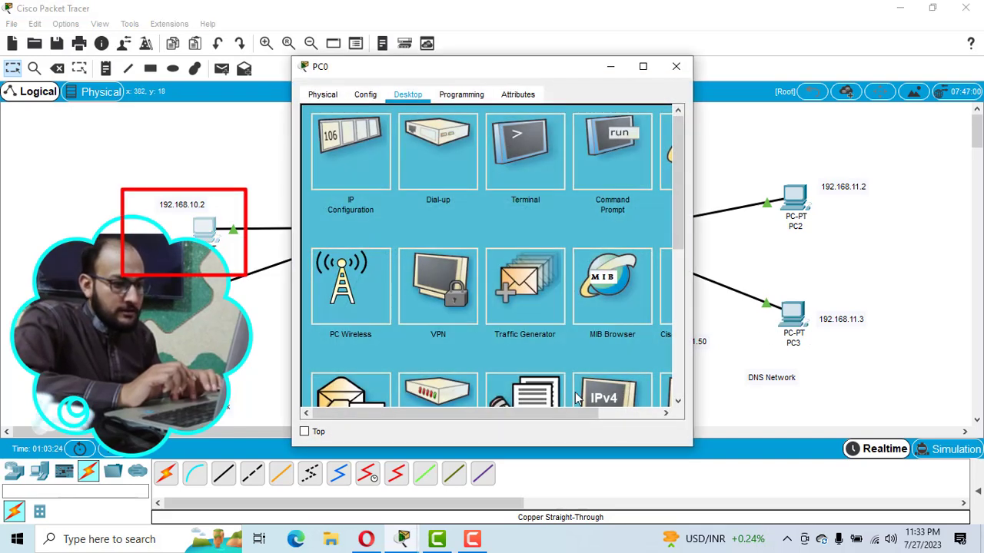
pyautogui.moveTo(569, 412); pyautogui.dragTo(609, 413)
pyautogui.click(602, 186)
pyautogui.click(433, 136)
pyautogui.write('g')
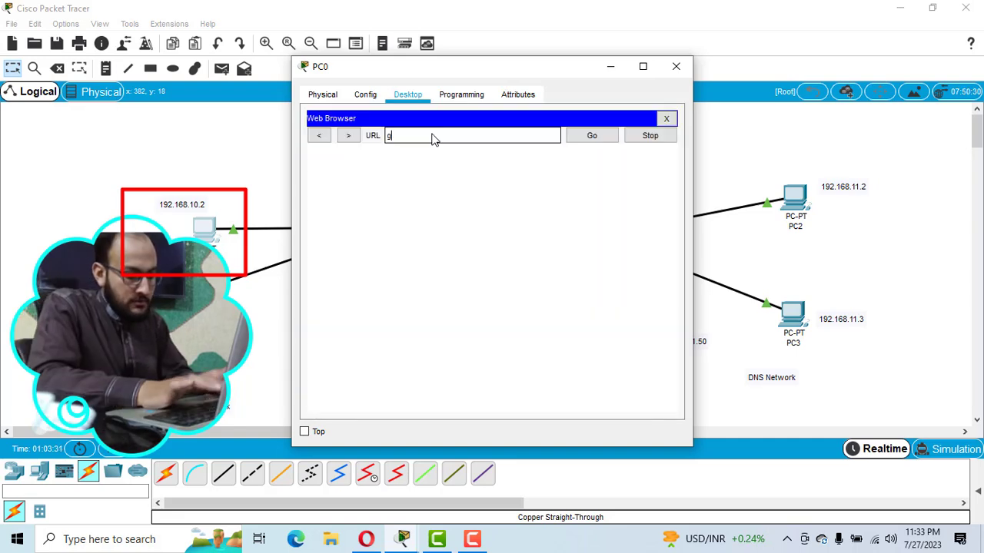
pyautogui.write('oogle.com')
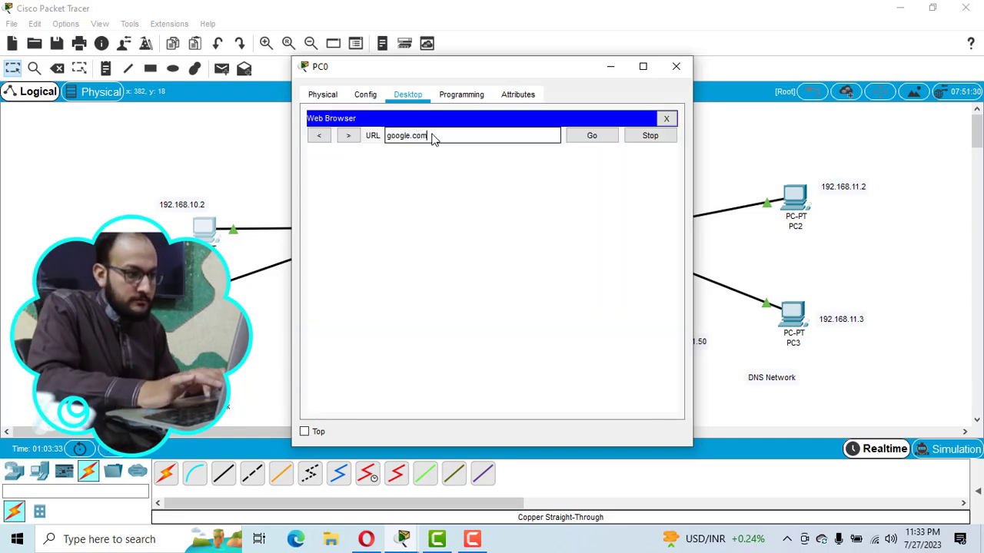
pyautogui.click(587, 143)
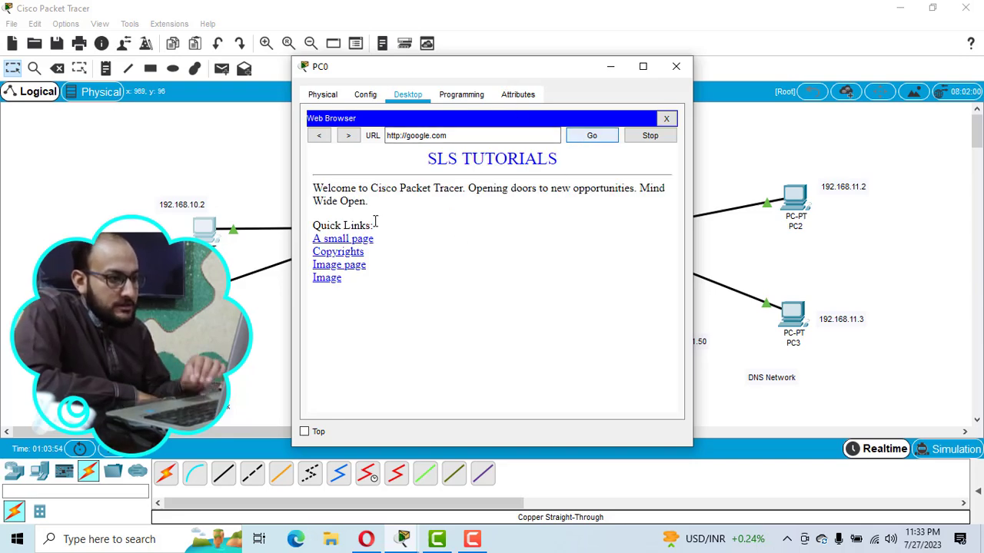
pyautogui.click(676, 66)
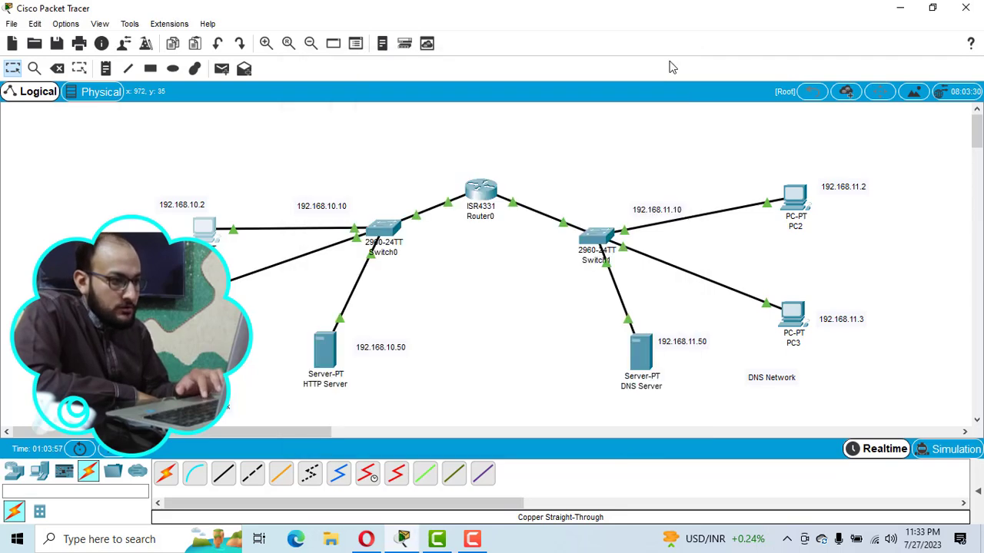
# Step: Check the IP address of Router0's GigabitEthernet0/0/0 interface and close the router's configuration
pyautogui.click(483, 198)
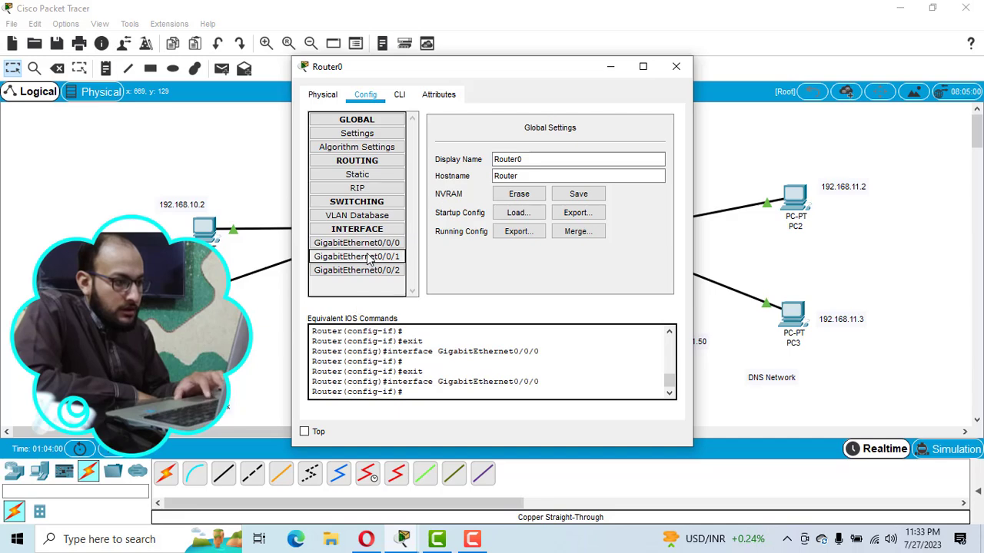
pyautogui.click(357, 243)
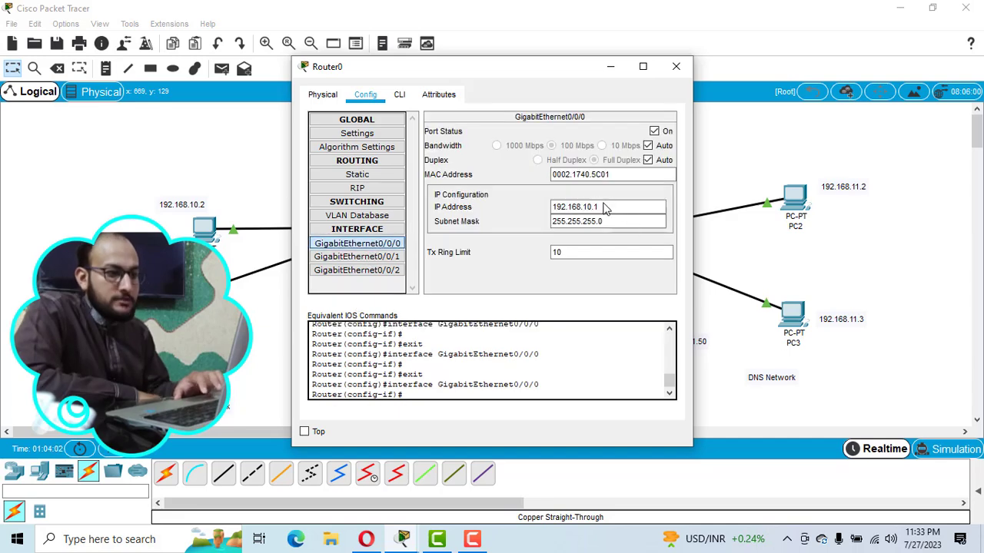
pyautogui.click(605, 208)
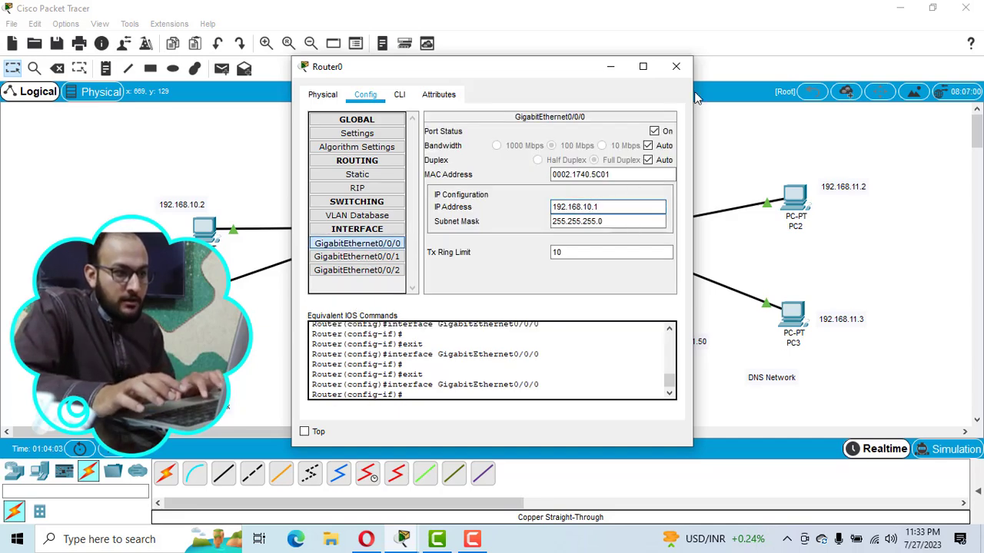
pyautogui.click(675, 66)
# Step: Check the default gateways in the IP configurations of PC0 and PC3, closing each PC's window
pyautogui.click(204, 227)
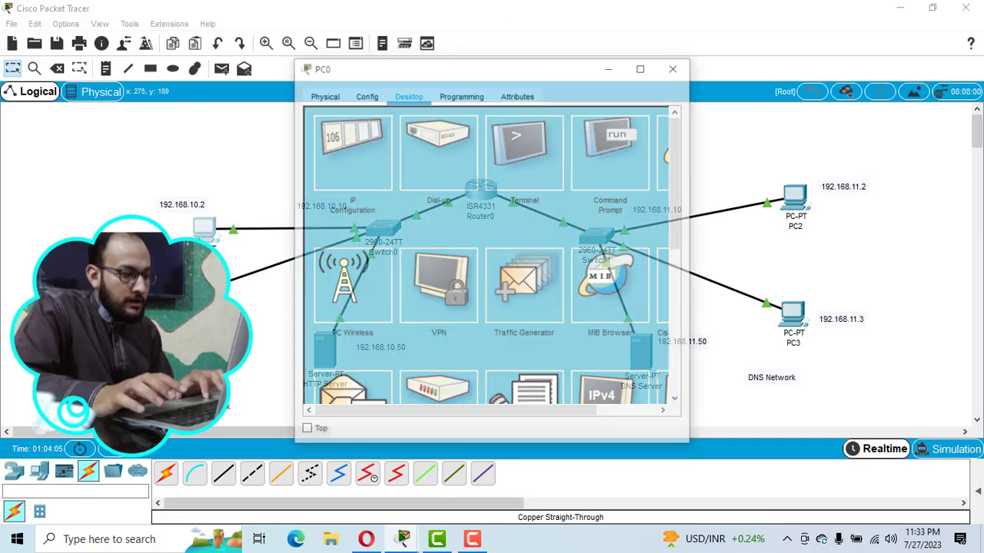
pyautogui.click(676, 67)
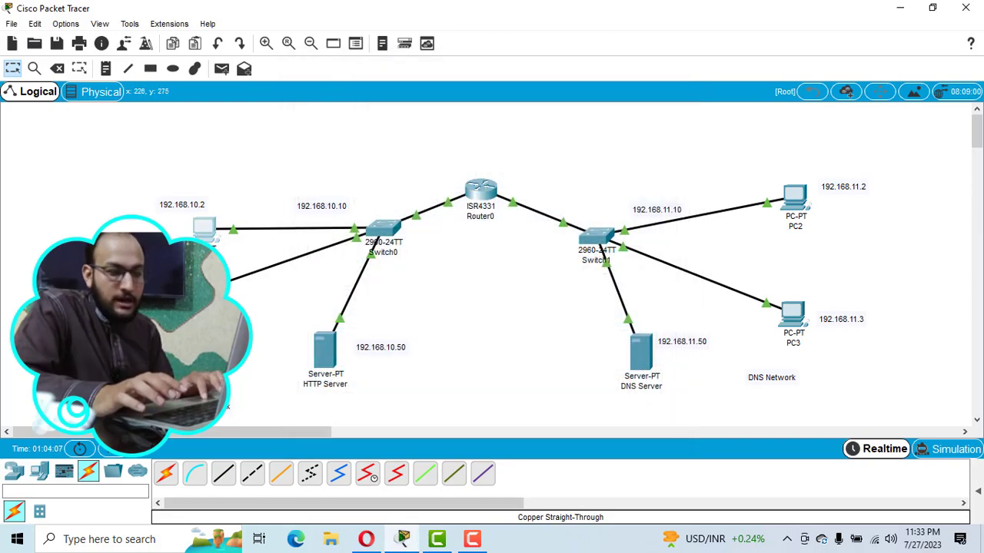
pyautogui.click(204, 231)
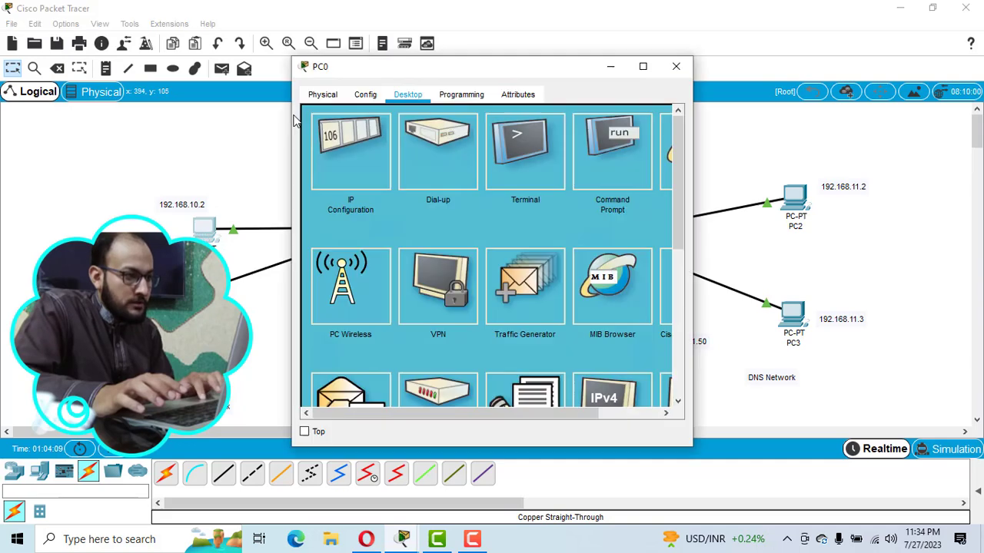
pyautogui.click(349, 166)
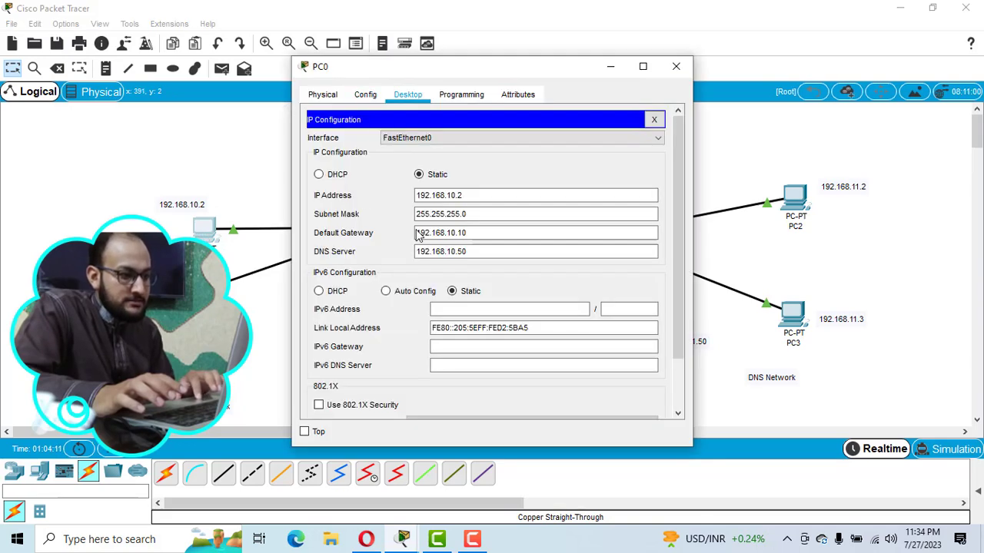
pyautogui.moveTo(466, 233); pyautogui.dragTo(416, 233)
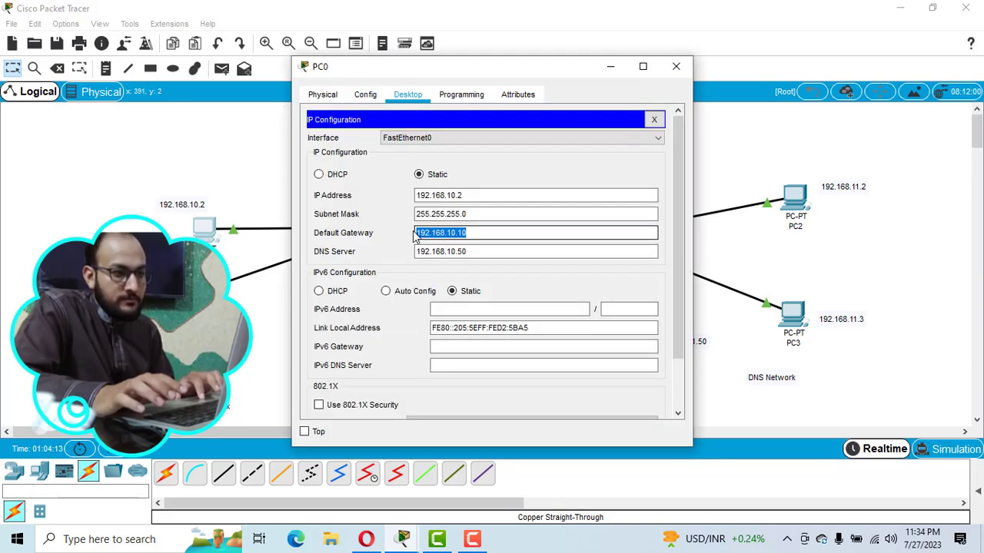
pyautogui.click(676, 66)
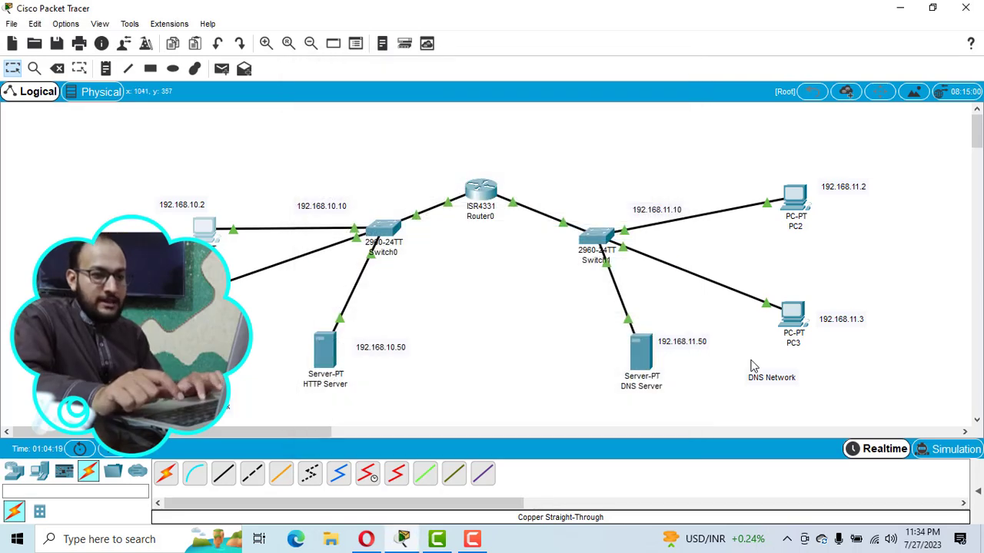
pyautogui.click(792, 315)
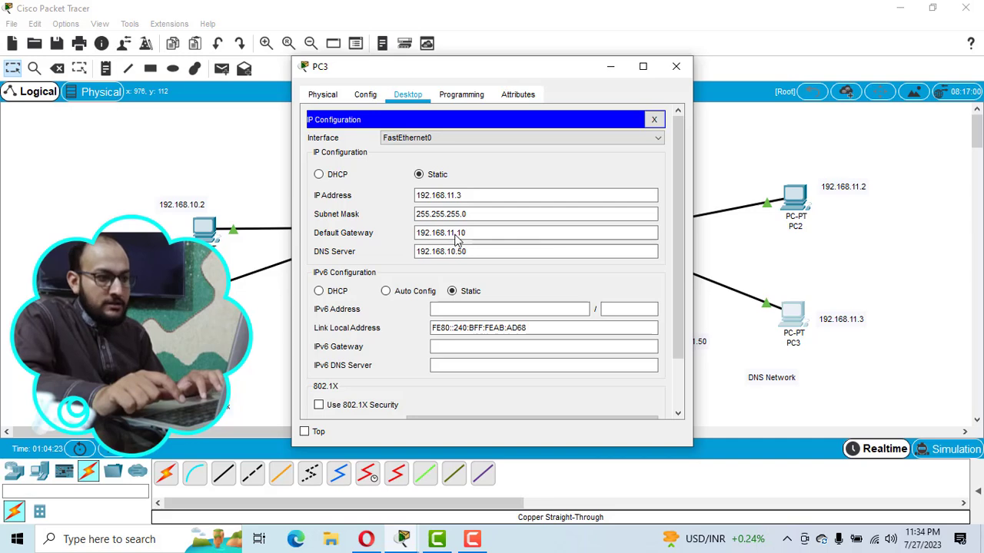
pyautogui.click(676, 66)
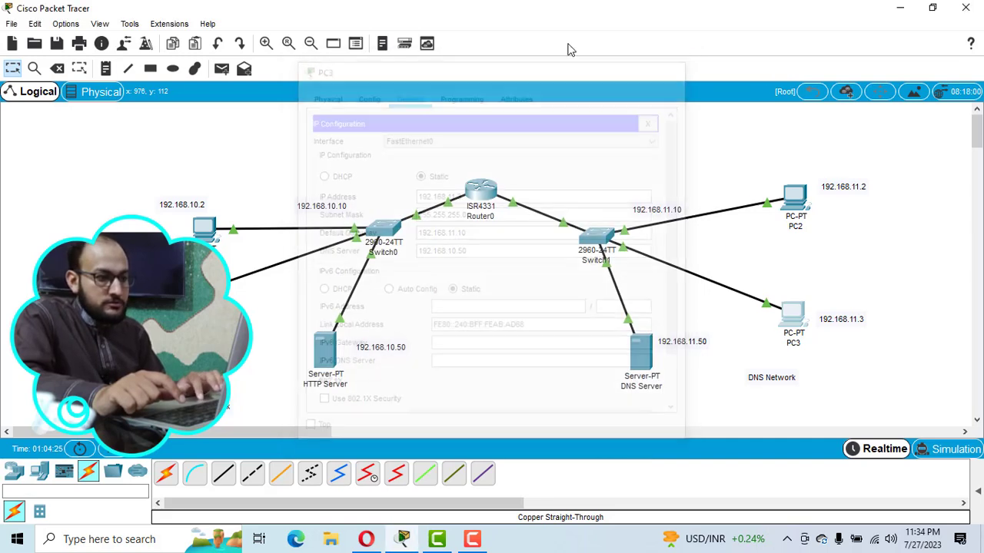
# Step: Set Router0's GigabitEthernet0/0/0 address to 192.168.10.10 and GigabitEthernet0/0/1 address to 192.168.11.10, and close its configuration
pyautogui.click(482, 189)
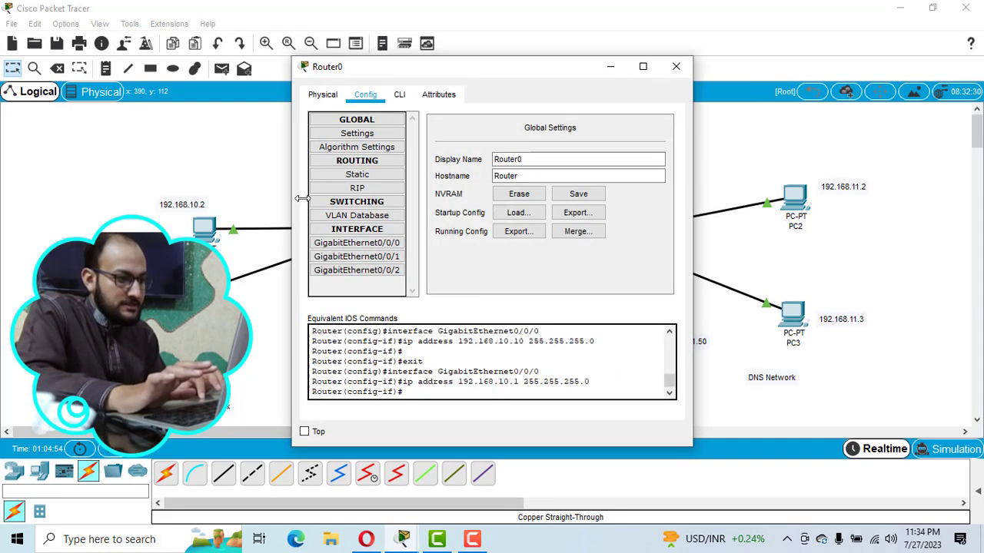
pyautogui.click(358, 246)
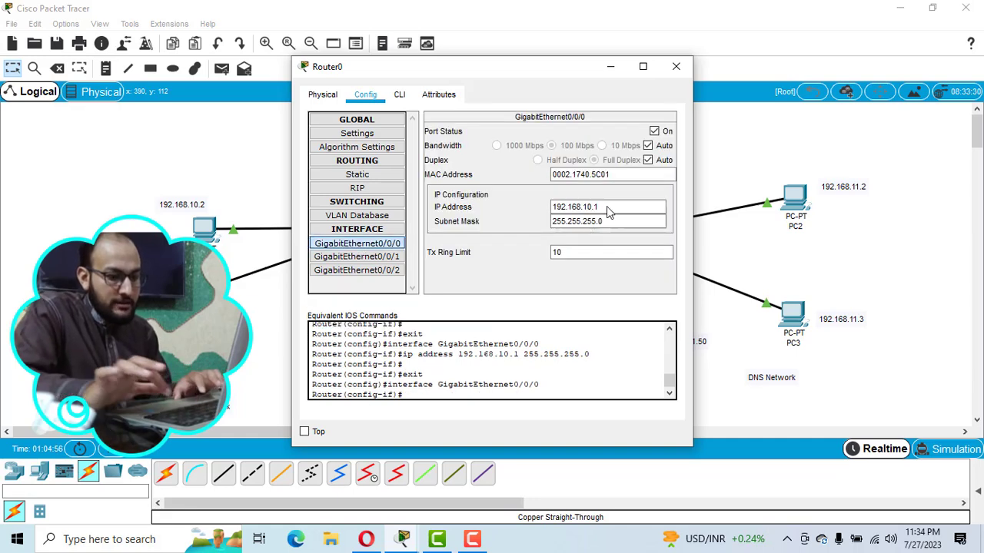
pyautogui.click(607, 209)
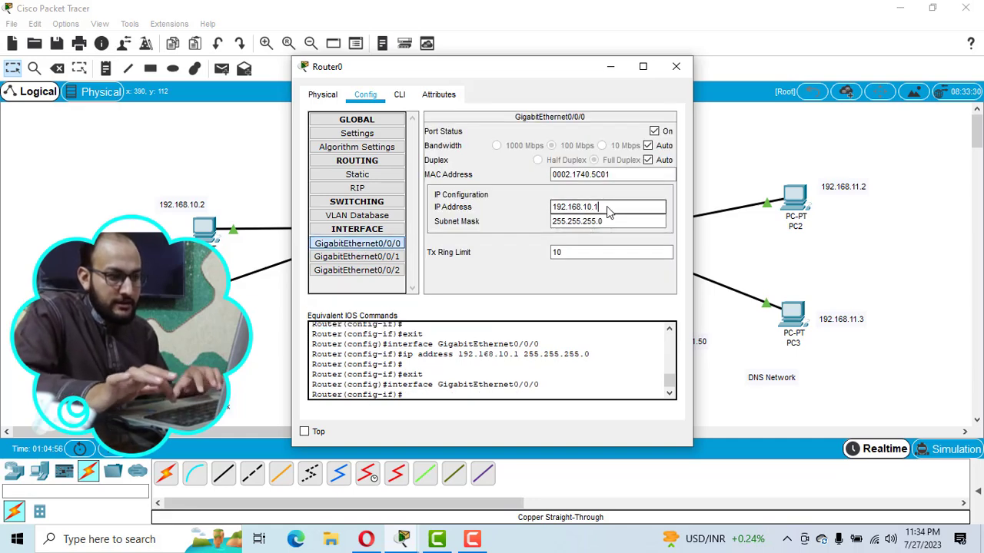
pyautogui.click(357, 259)
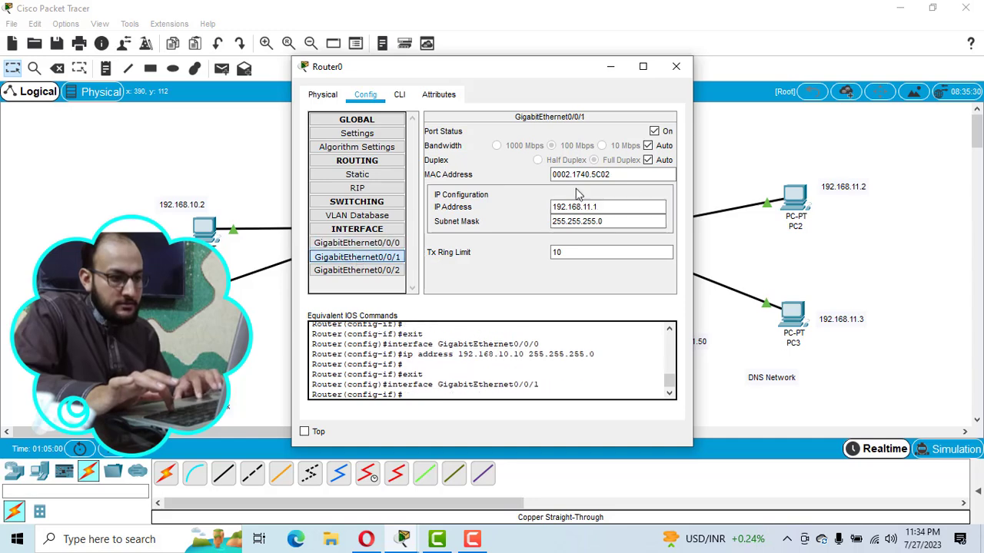
pyautogui.write('0')
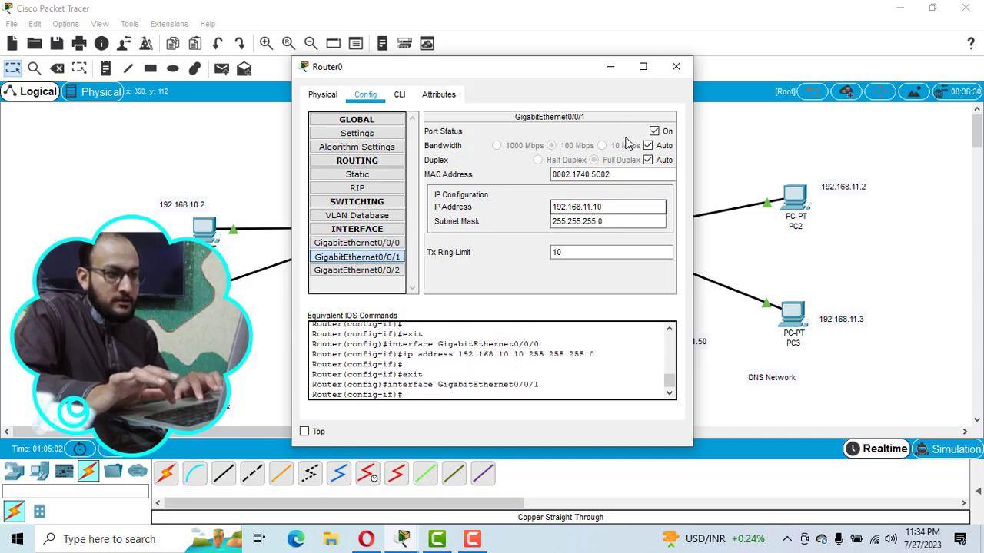
pyautogui.click(676, 67)
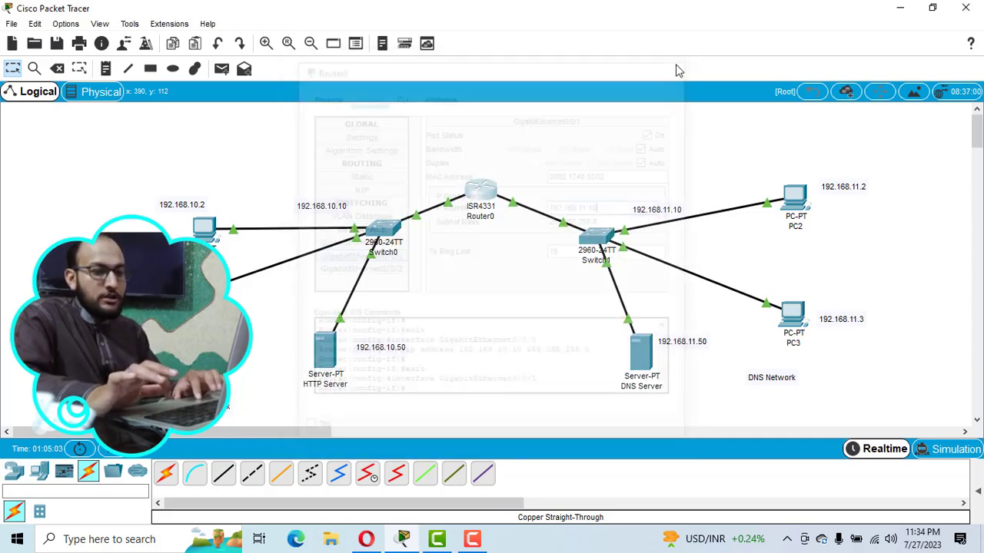
# Step: Test access to google.com from PC3's web browser
pyautogui.click(794, 316)
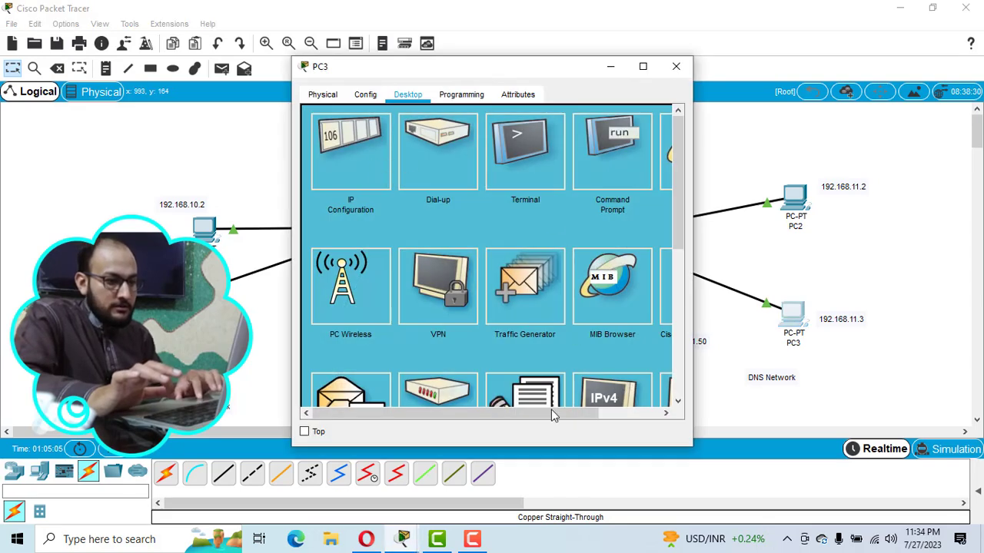
pyautogui.moveTo(552, 415); pyautogui.dragTo(608, 413)
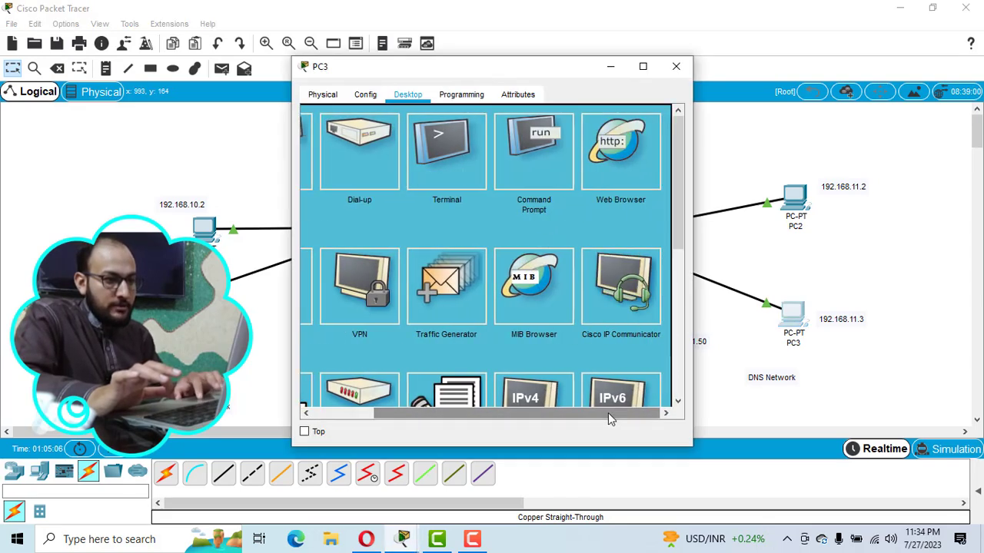
pyautogui.click(621, 151)
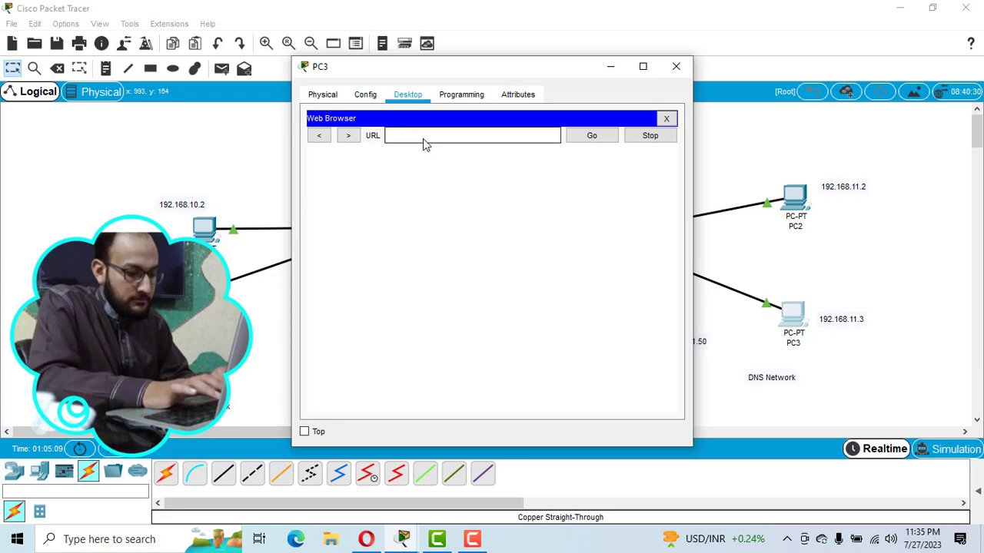
pyautogui.write('google.com')
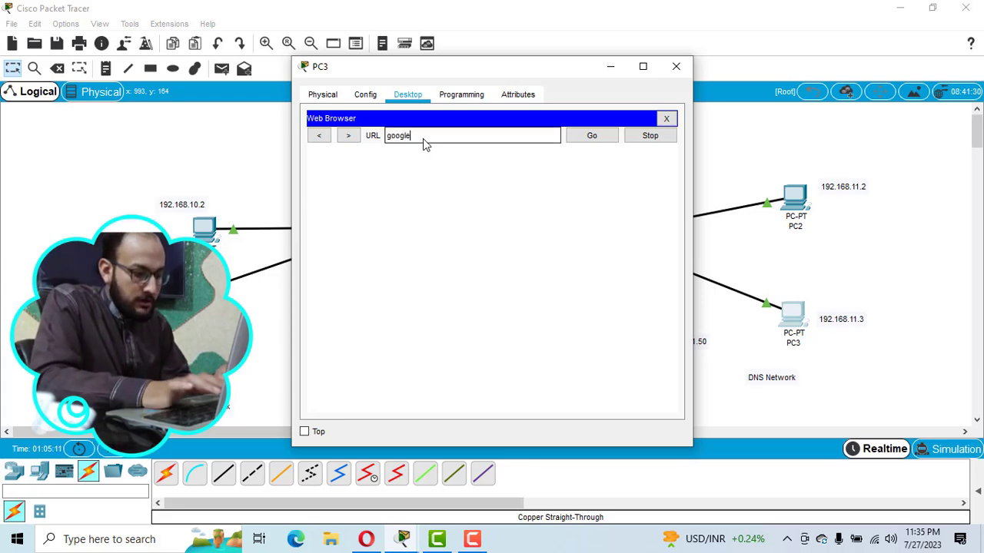
pyautogui.click(581, 135)
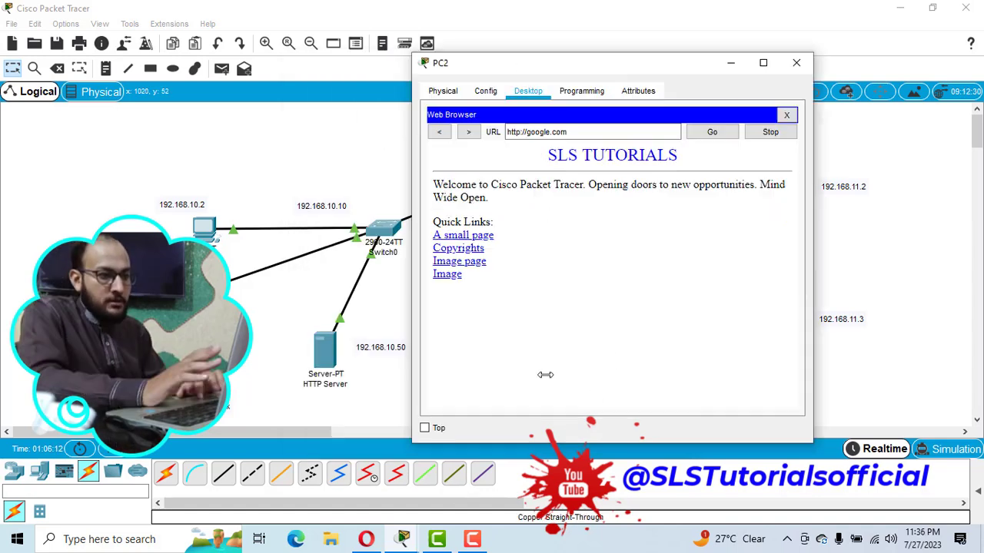
pyautogui.moveTo(462, 275); pyautogui.dragTo(491, 218)
pyautogui.click(524, 304)
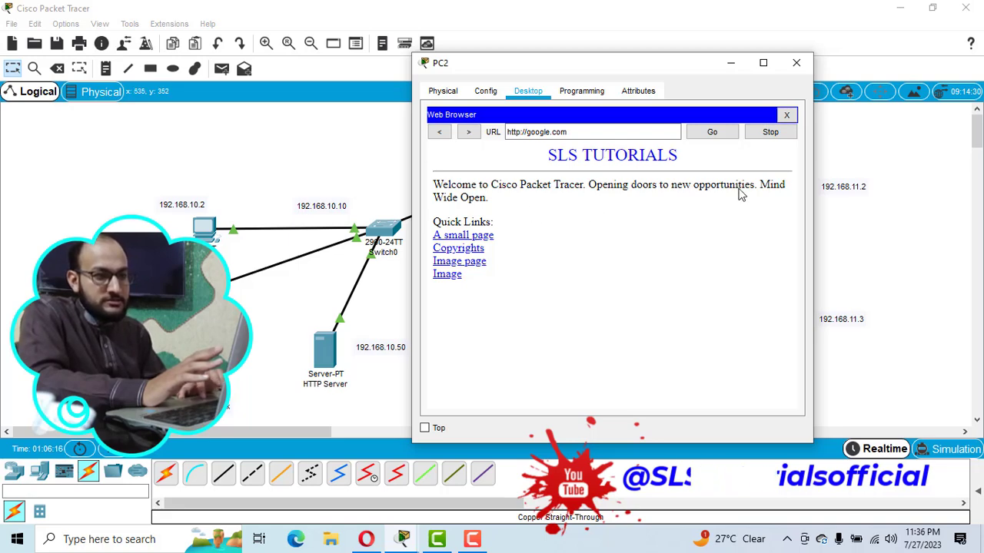
pyautogui.moveTo(690, 62); pyautogui.dragTo(728, 56)
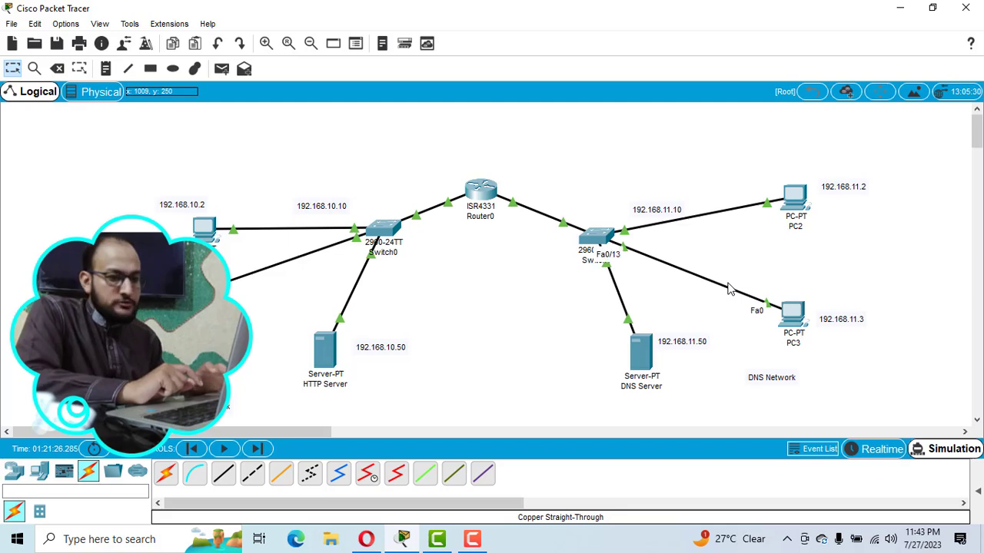
# Step: Clear the simulation's event filters, enable only DNS, HTTP and HTTPS, and close the simulation panel
pyautogui.click(939, 454)
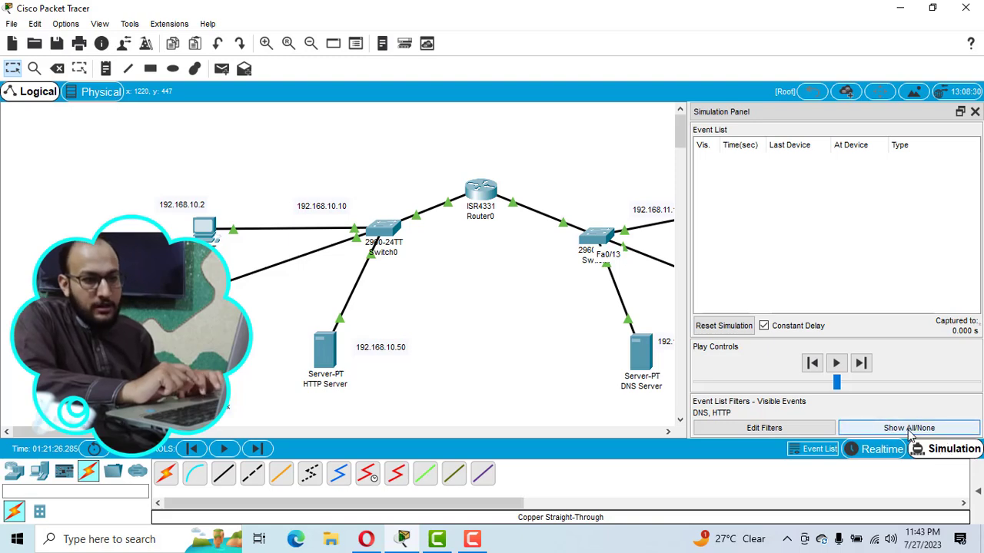
pyautogui.click(911, 435)
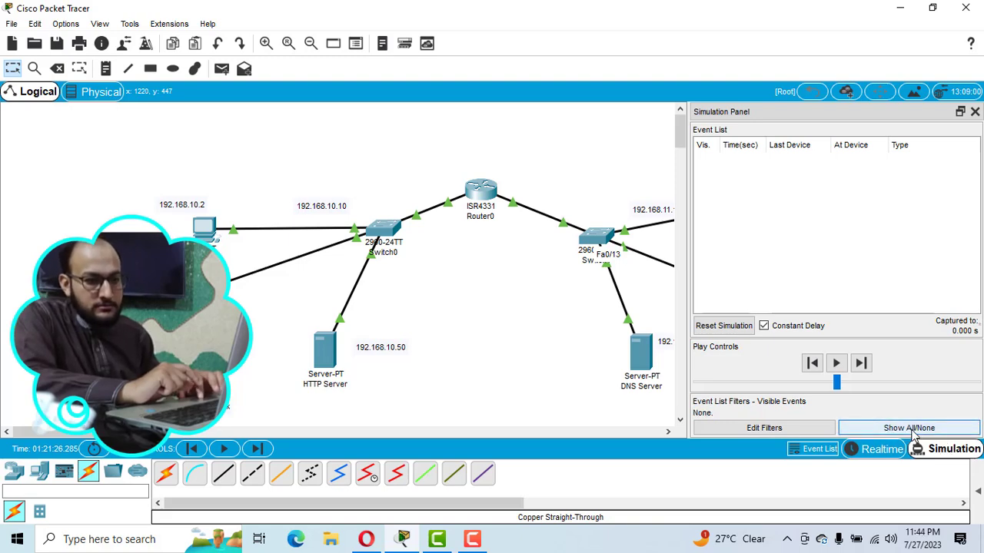
pyautogui.click(764, 428)
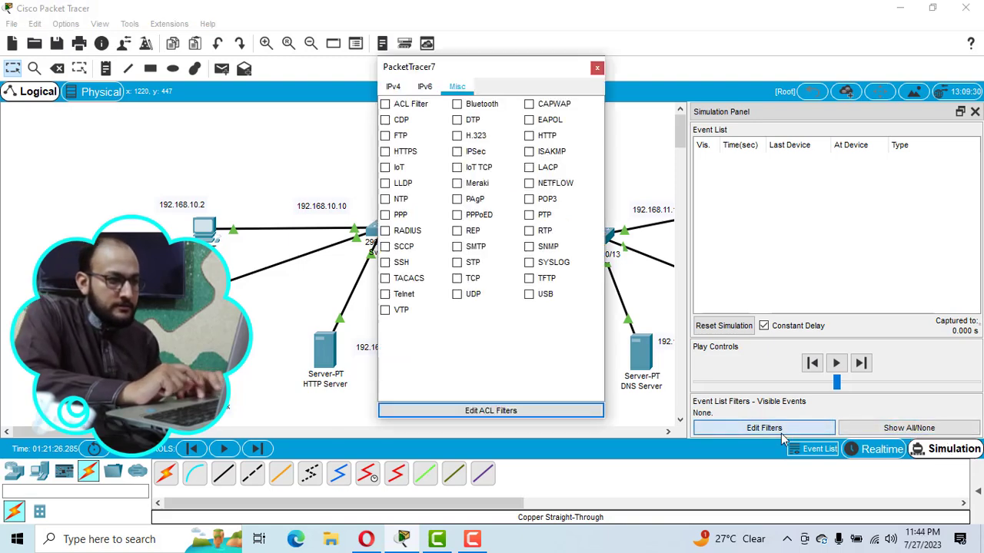
pyautogui.click(392, 87)
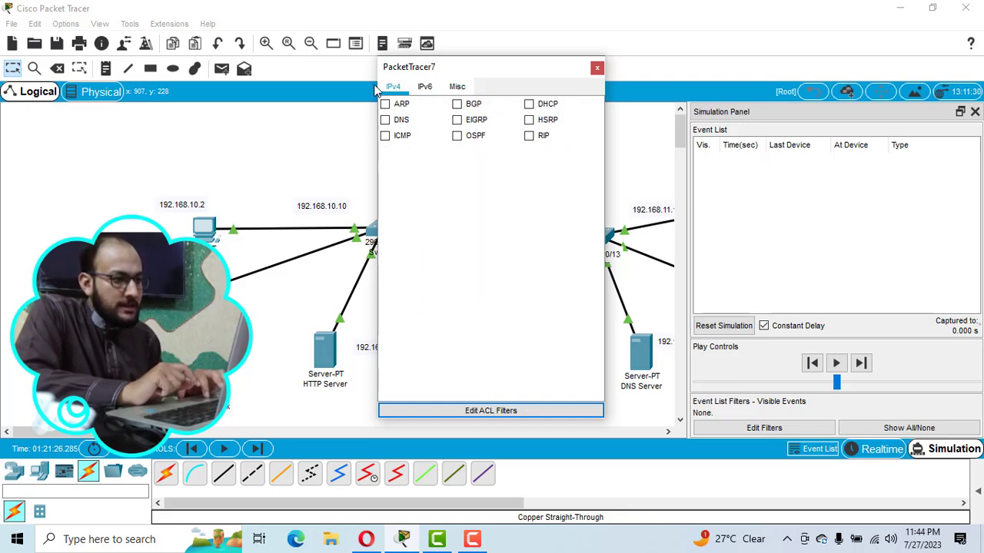
pyautogui.click(386, 121)
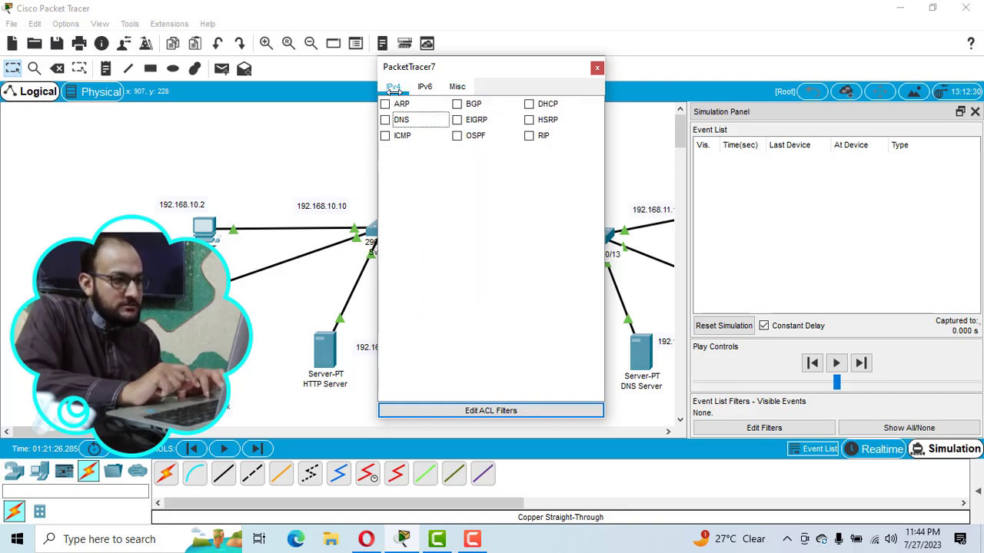
pyautogui.click(456, 87)
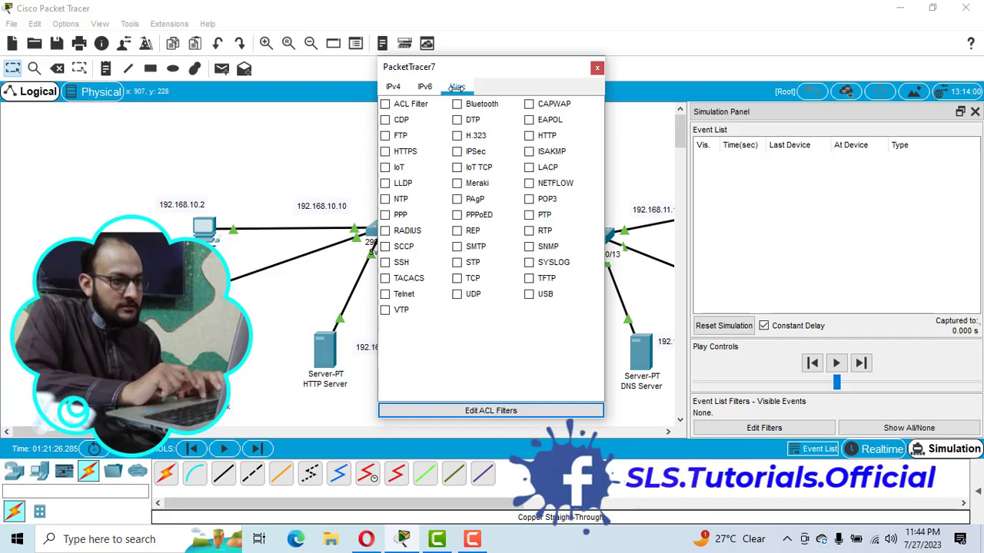
pyautogui.click(529, 135)
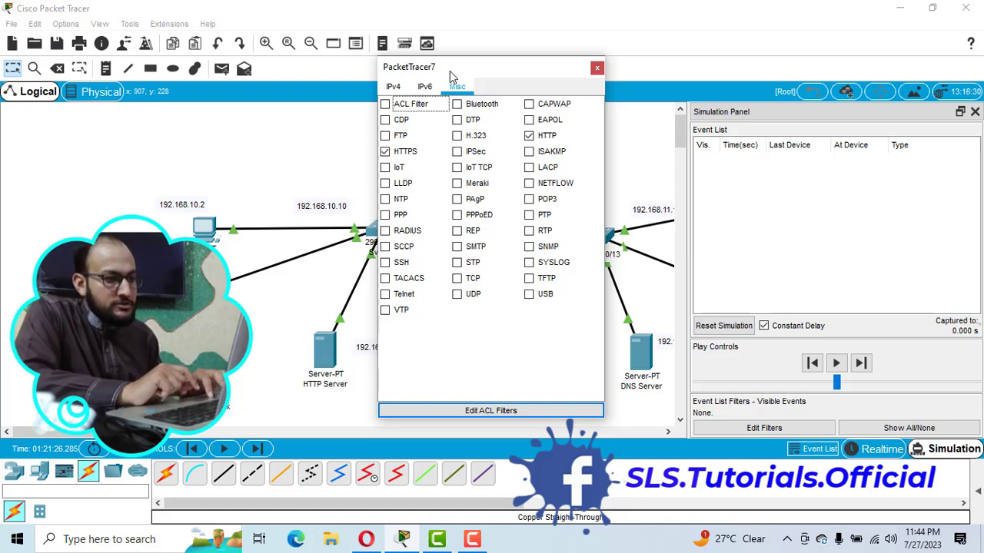
pyautogui.click(597, 69)
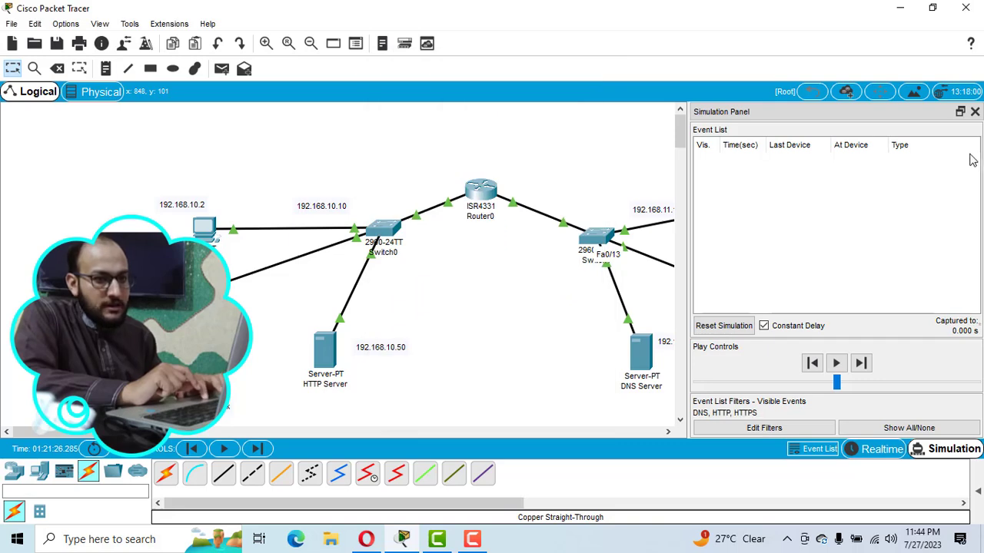
pyautogui.click(974, 113)
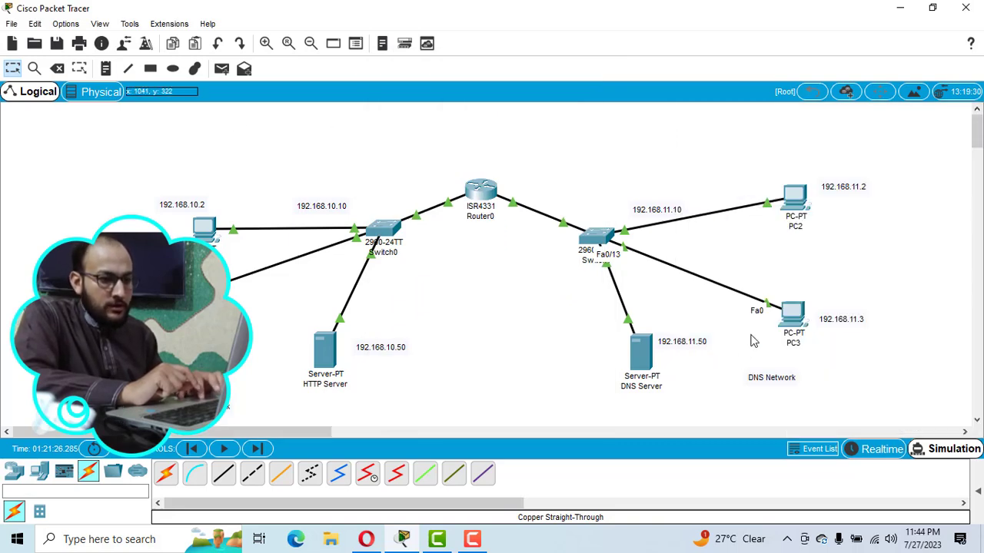
# Step: Request google.com from PC3's web browser in simulation mode and play the simulation of its packets
pyautogui.click(794, 315)
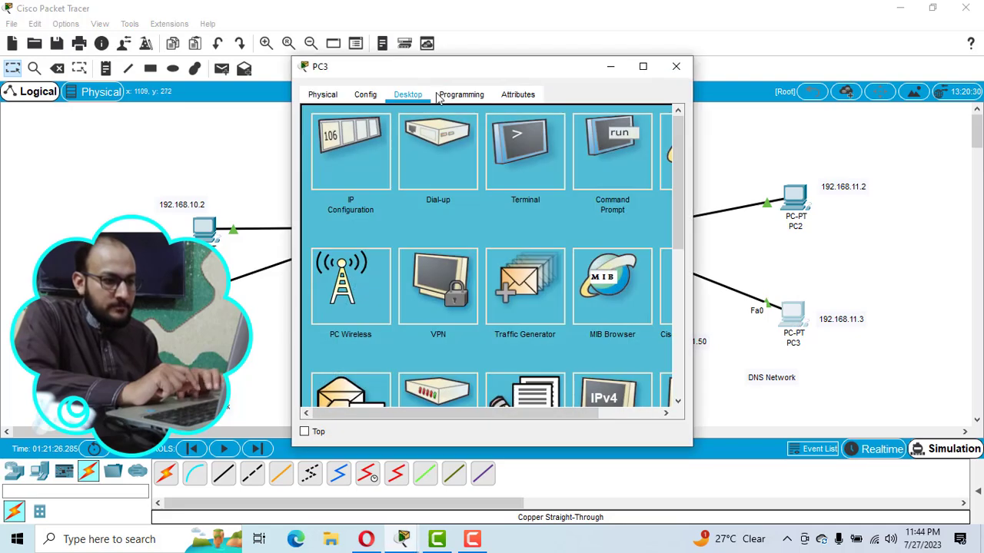
pyautogui.moveTo(567, 415); pyautogui.dragTo(630, 415)
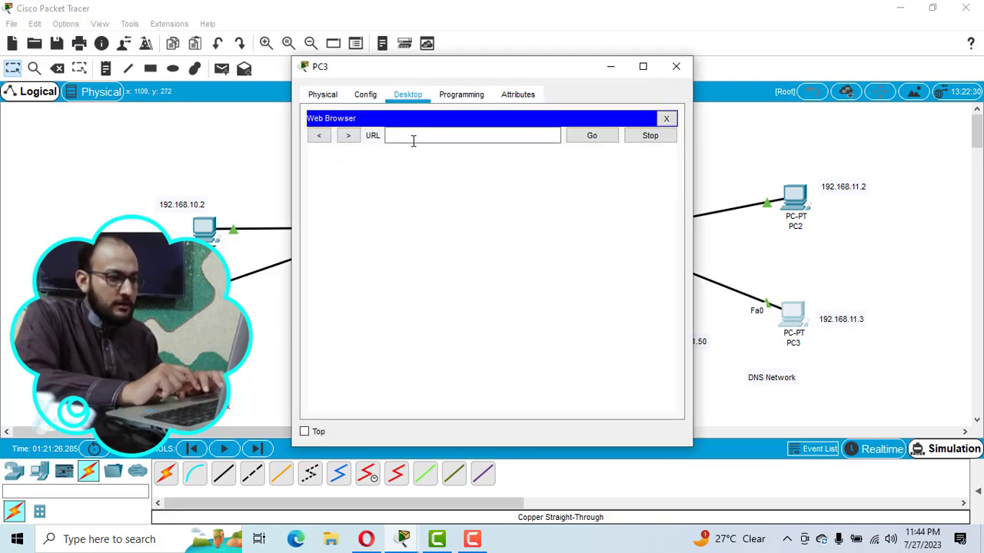
pyautogui.click(412, 137)
pyautogui.write('google.com')
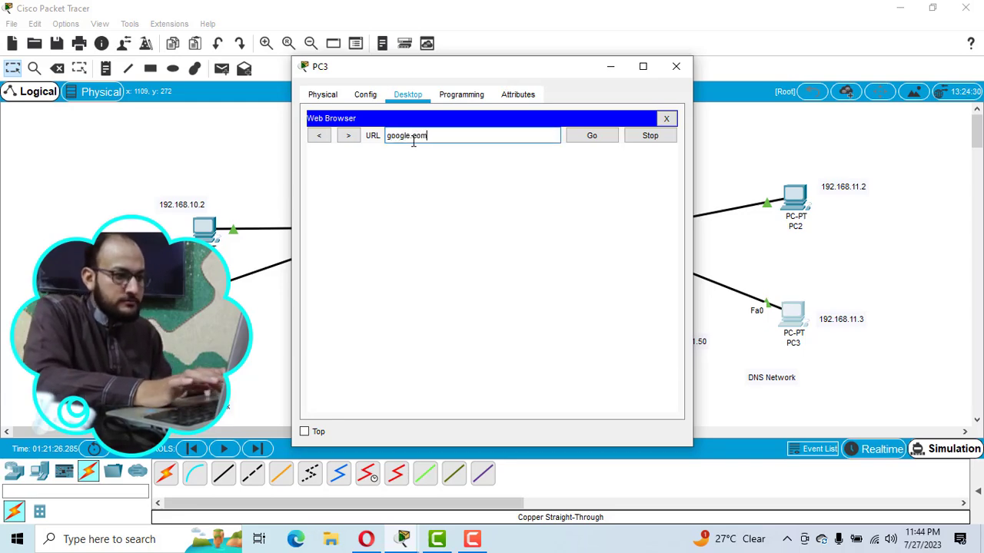
pyautogui.click(582, 138)
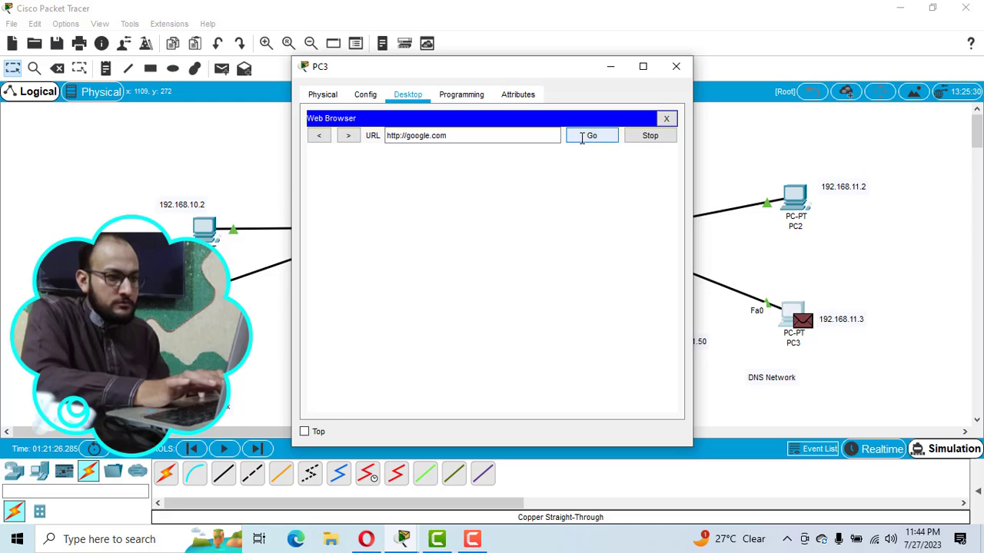
pyautogui.click(676, 68)
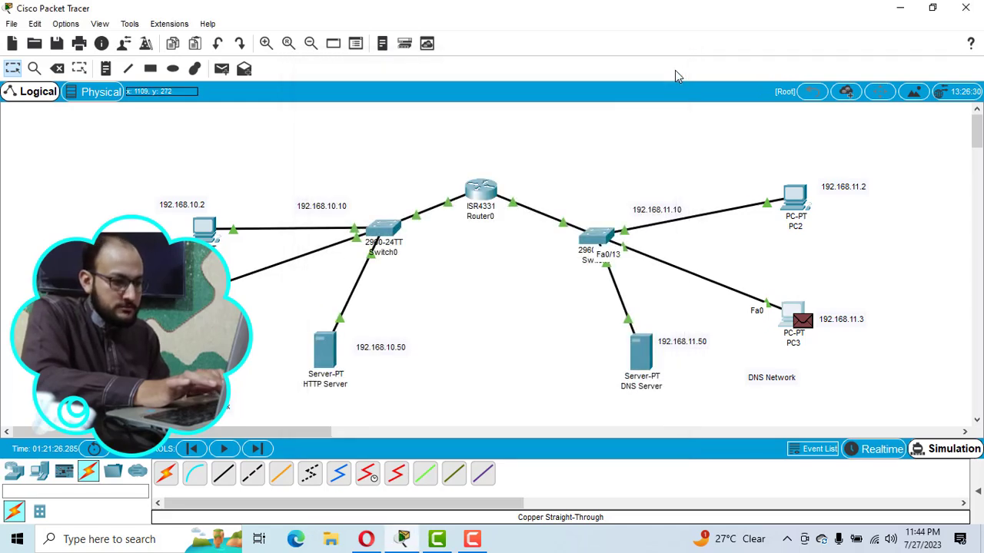
pyautogui.click(225, 451)
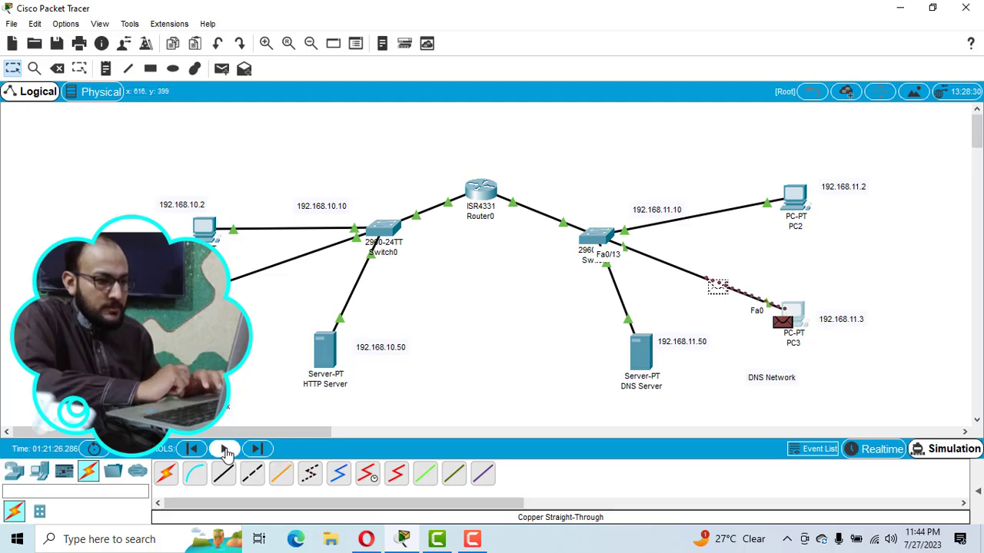